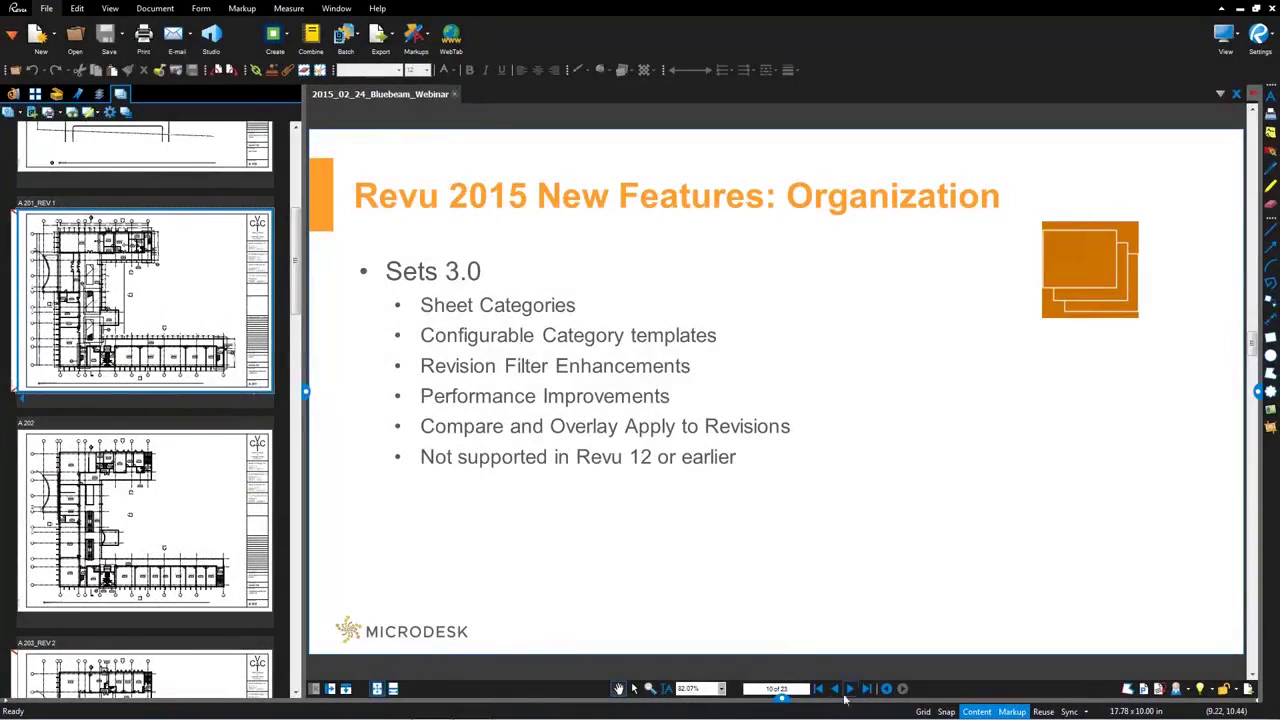
# Advance the webinar presentation to the Markup slide and close the open drawing set without saving its changes
pyautogui.click(849, 688)
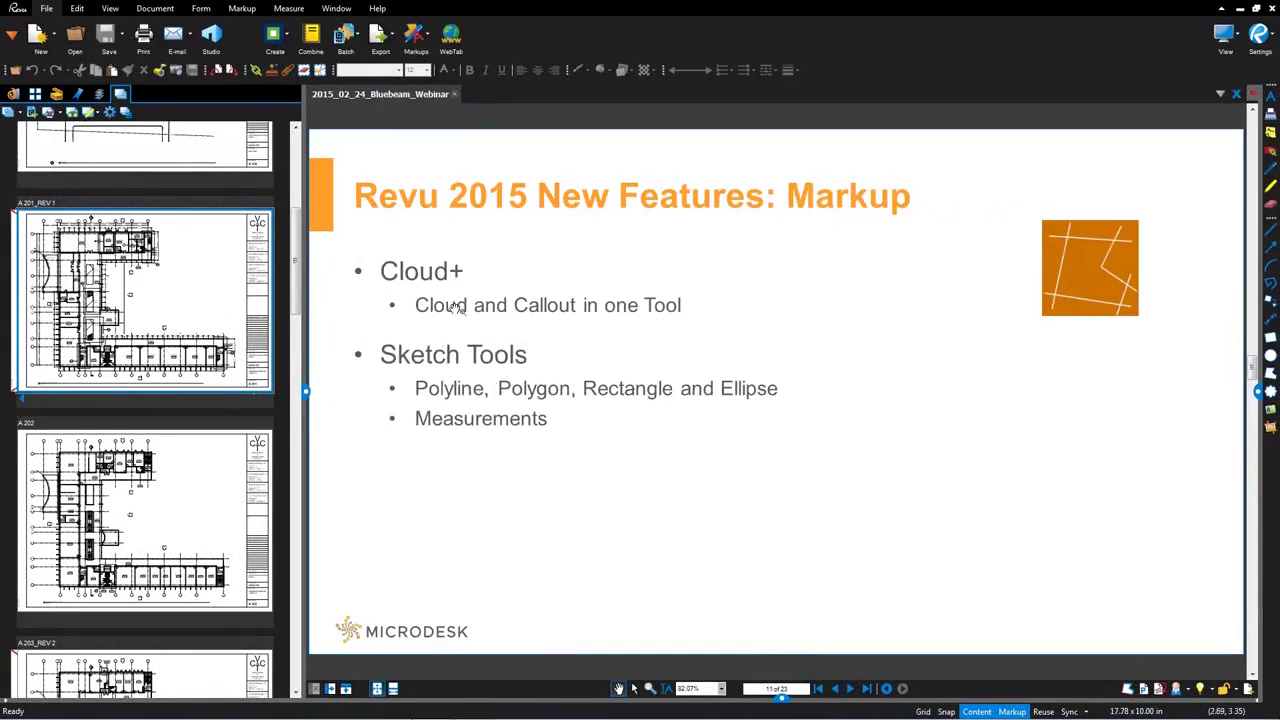
pyautogui.click(23, 113)
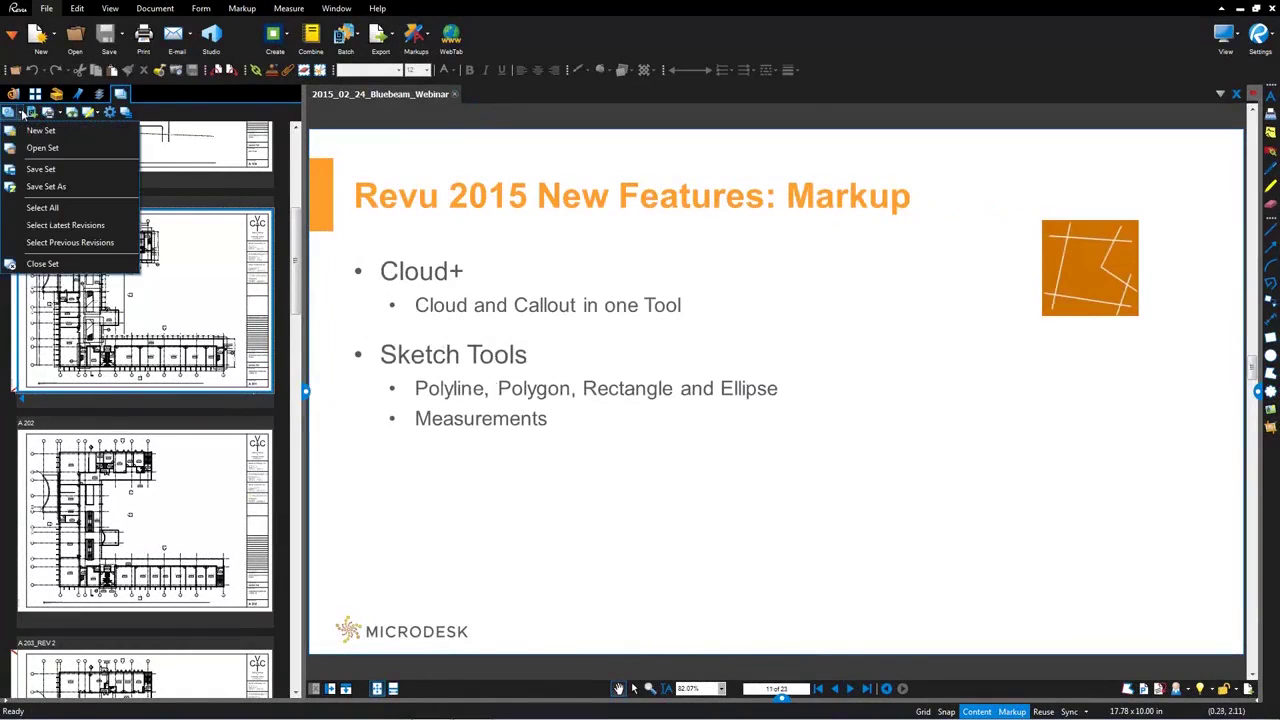
pyautogui.click(23, 113)
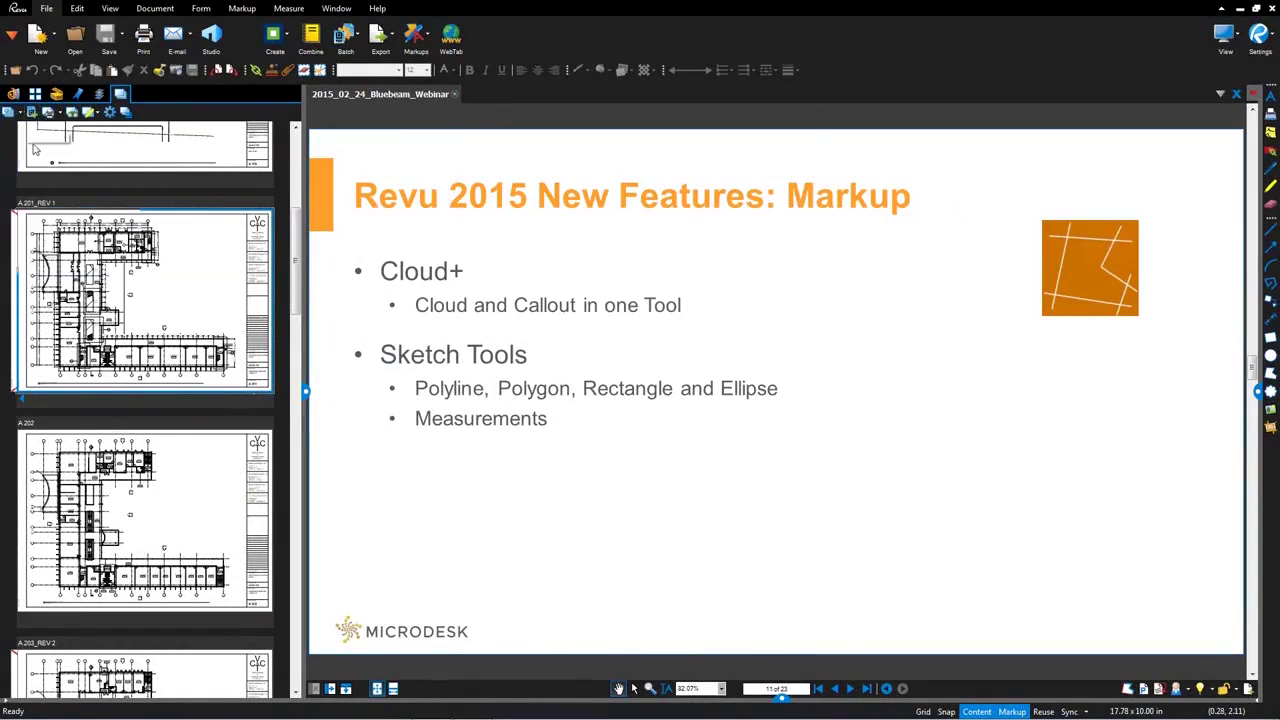
pyautogui.click(23, 113)
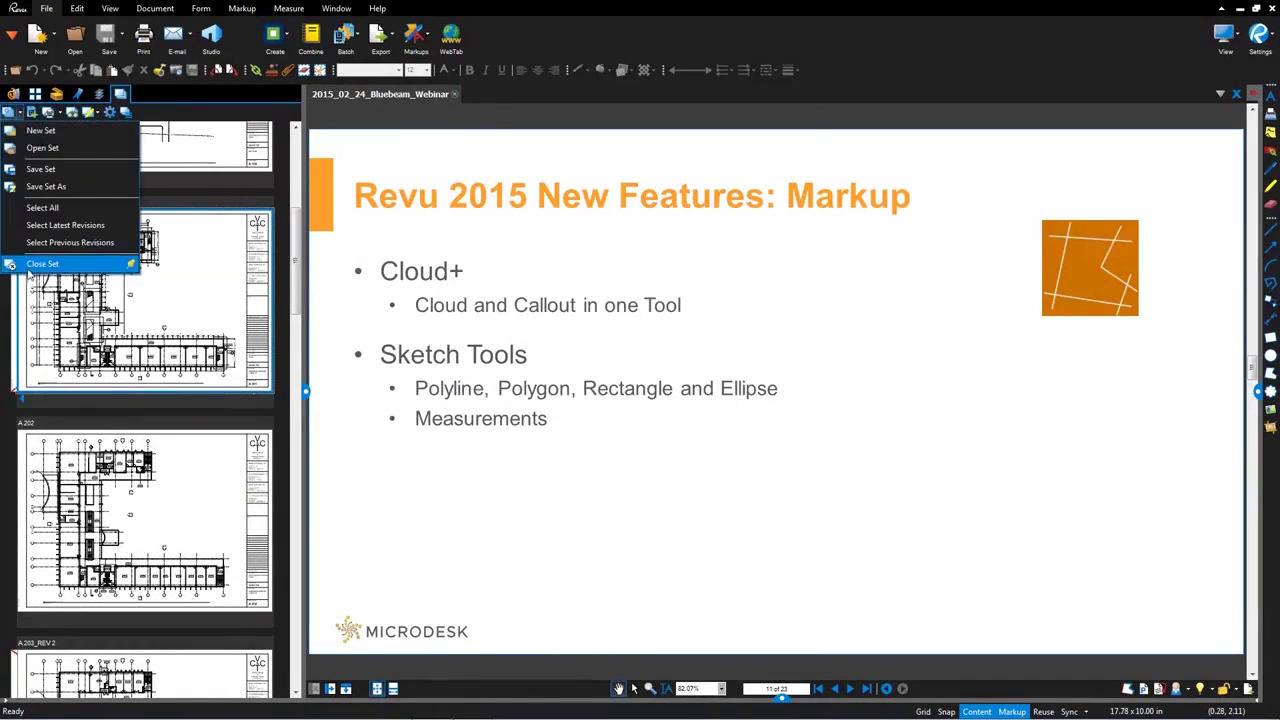
pyautogui.click(32, 265)
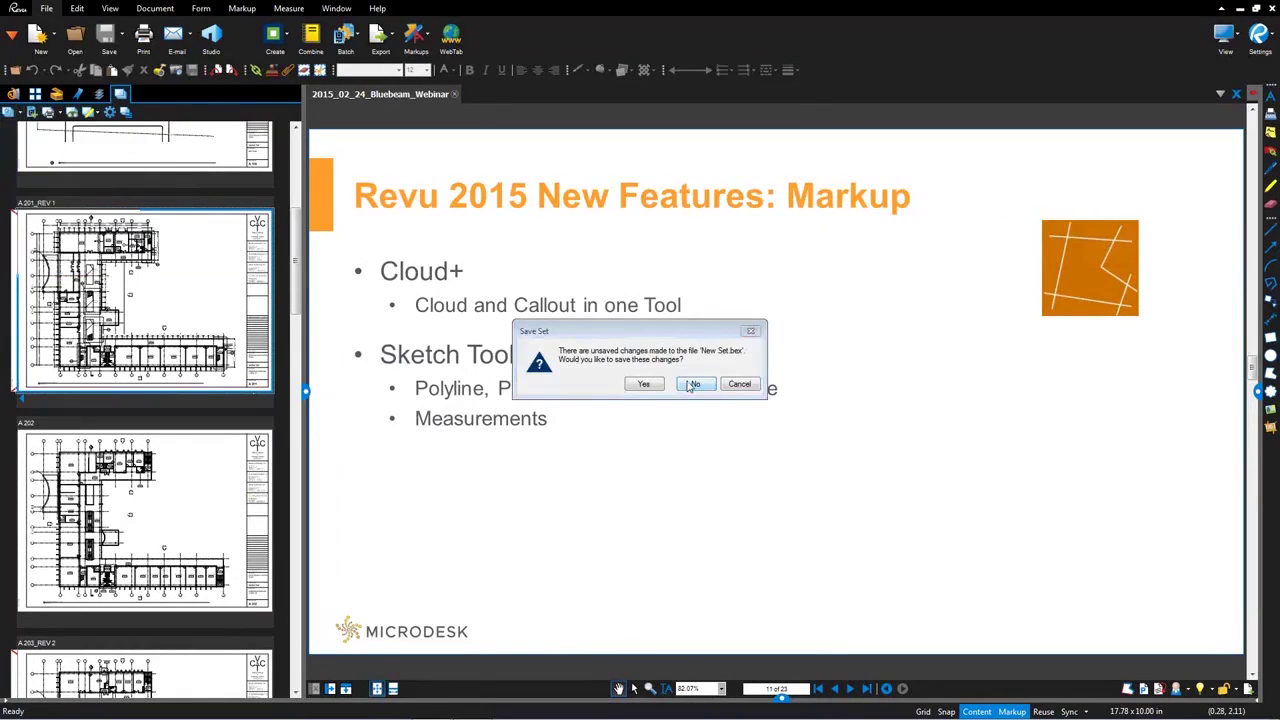
pyautogui.click(692, 385)
# Open A 201_Crane Sketch.pdf from the pinned 04 Cloud Sketch Tools and Scaler folder and collapse the file browser
pyautogui.click(13, 94)
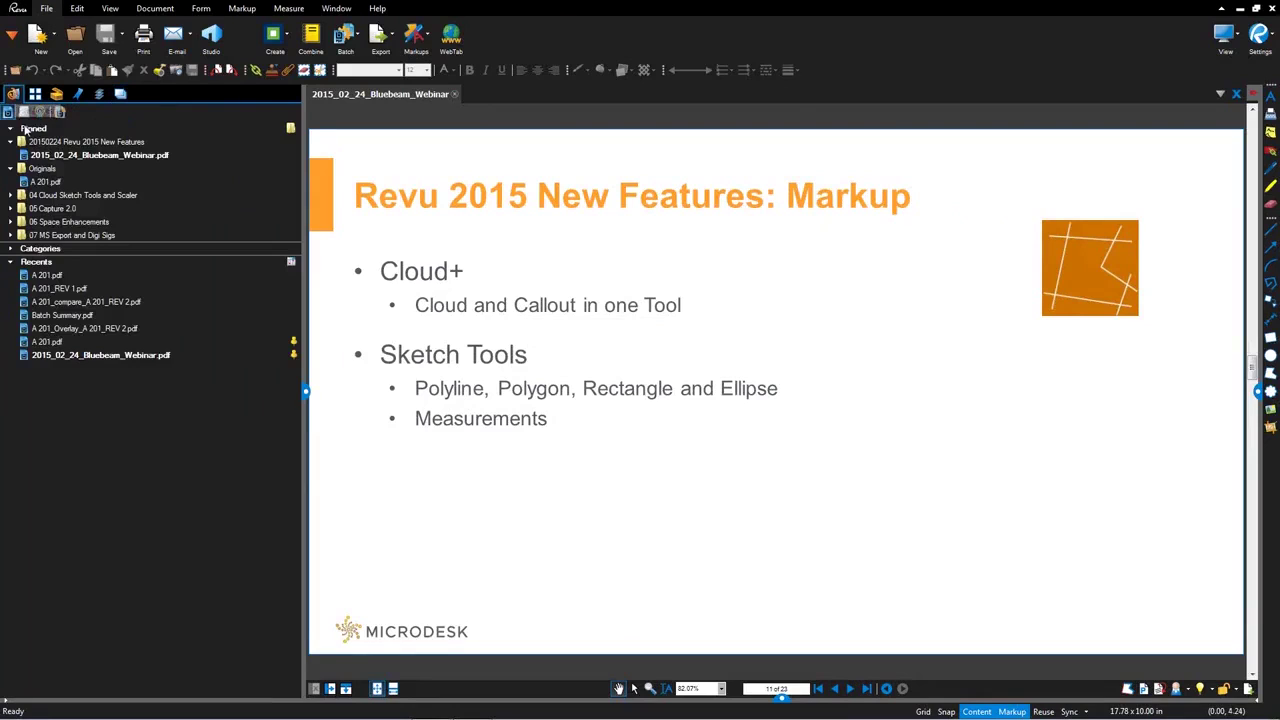
pyautogui.click(11, 169)
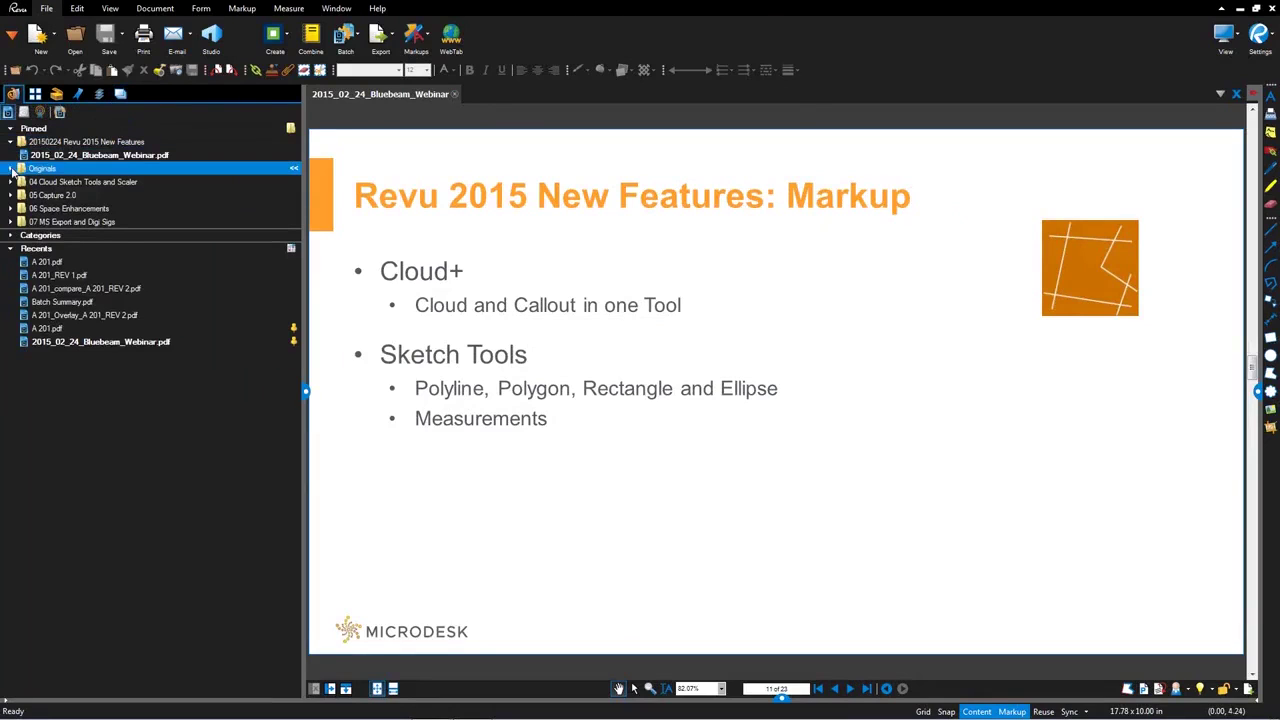
pyautogui.click(11, 182)
pyautogui.click(85, 222)
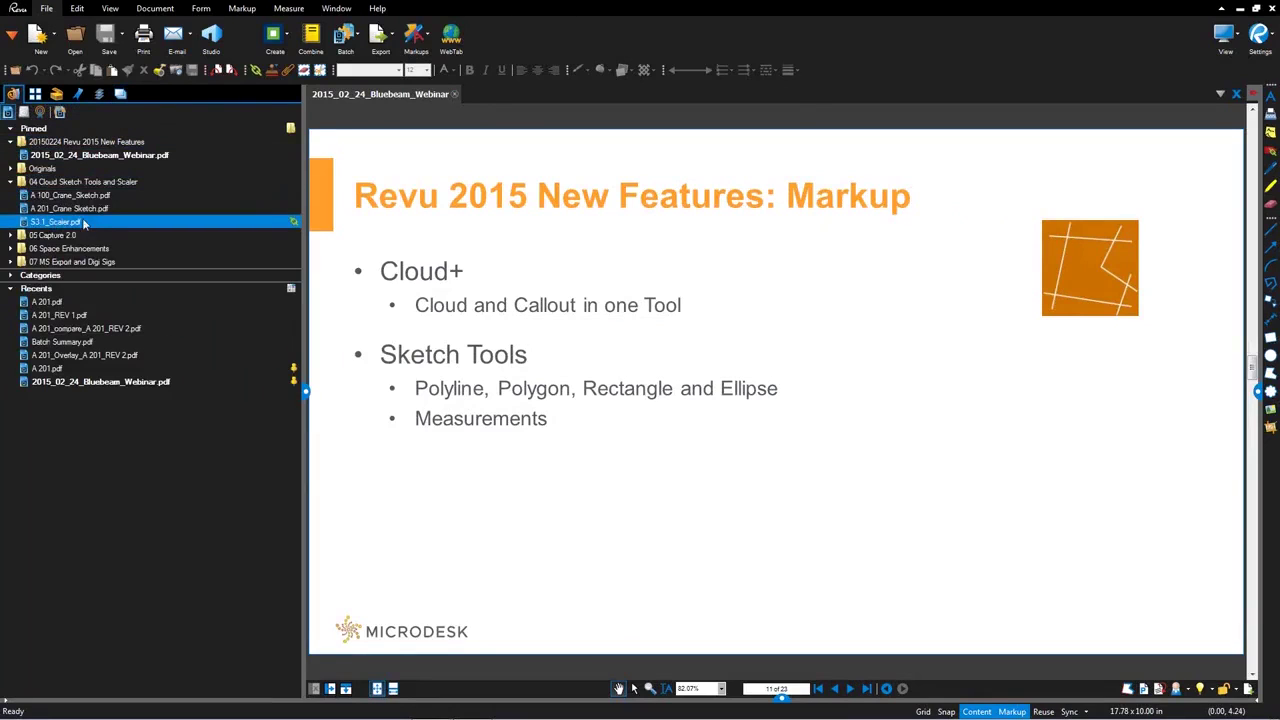
pyautogui.click(66, 209)
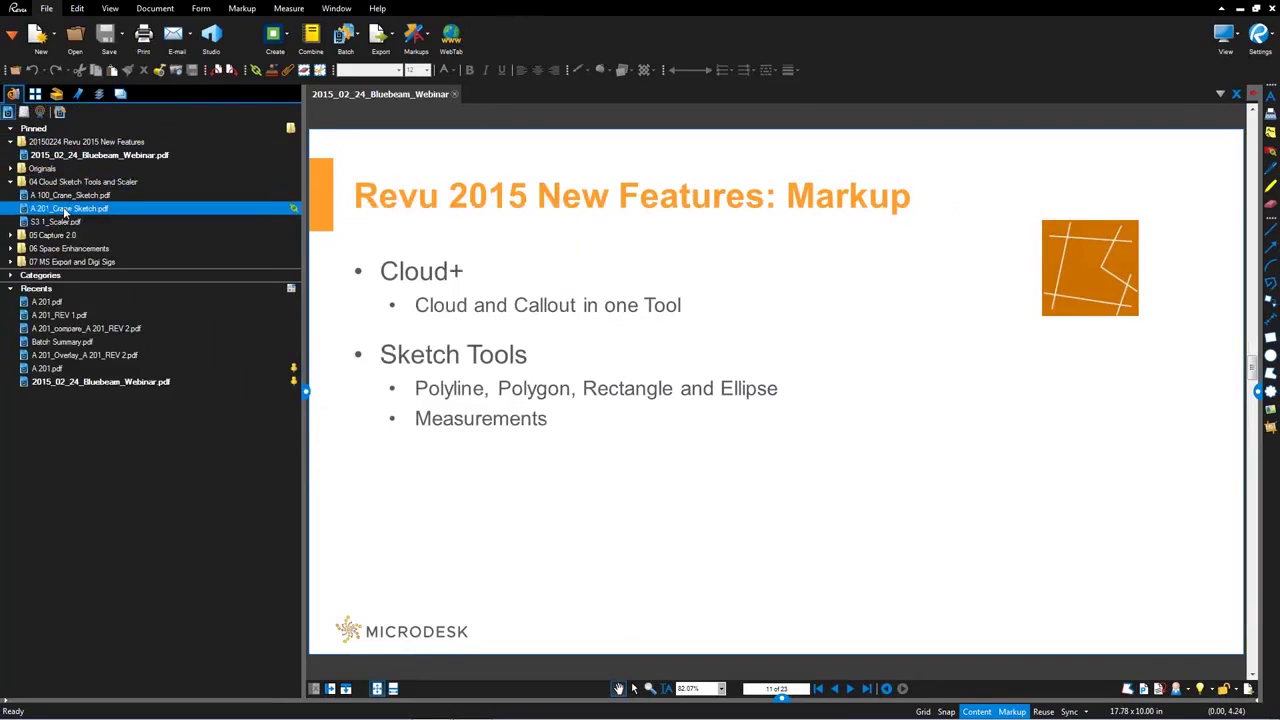
pyautogui.doubleClick(65, 209)
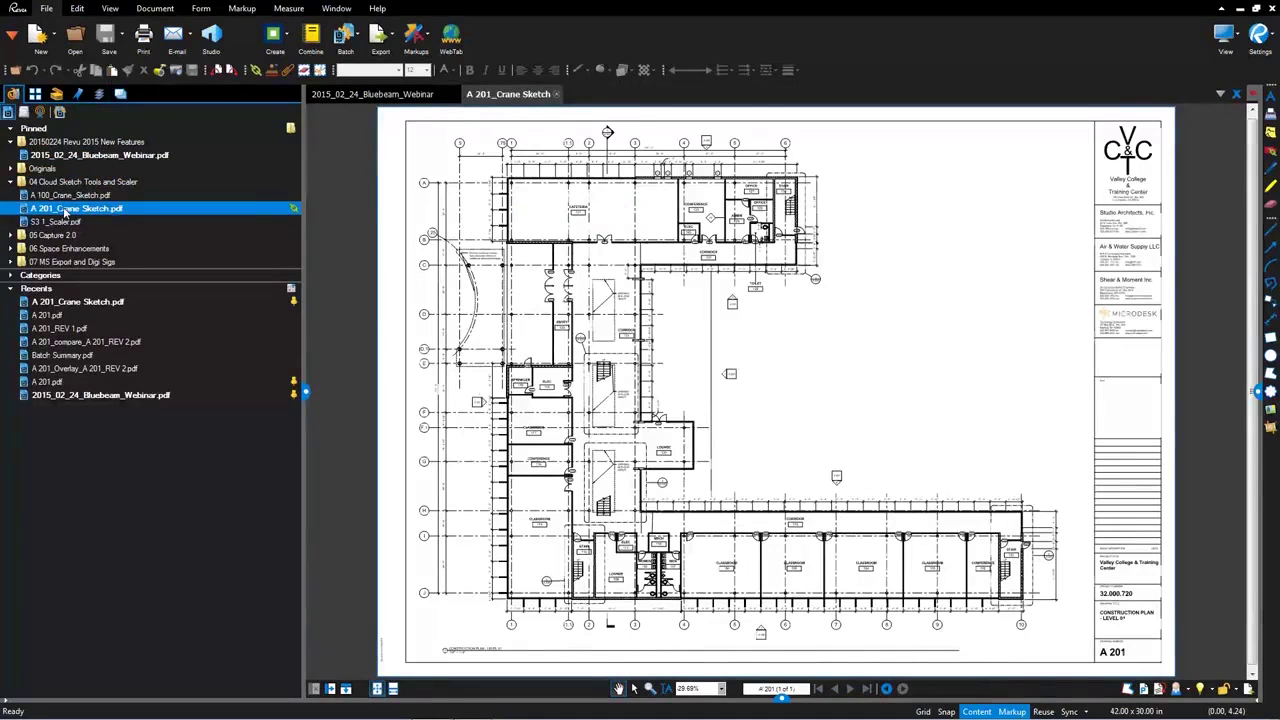
pyautogui.click(305, 392)
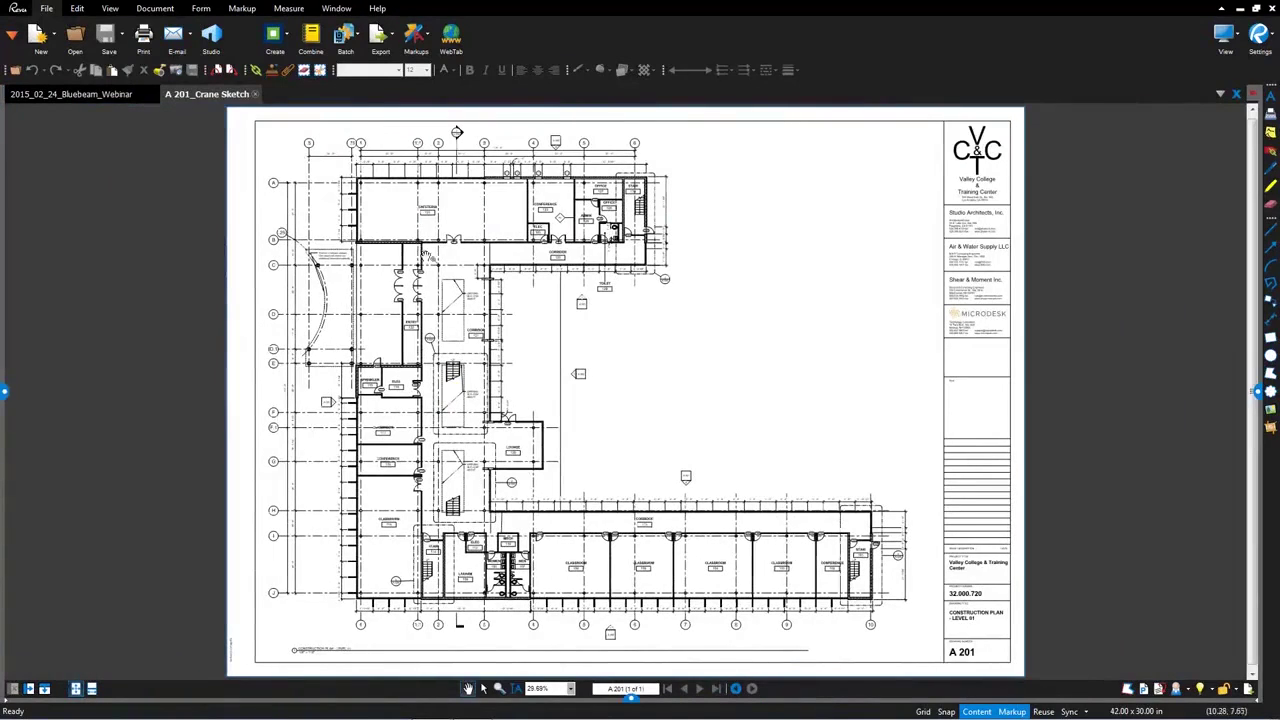
# Draw a rectangular Cloud+ markup around Toilet 129 and the east end of Corridor 133, with a callout reading "Revise Door Locations"
pyautogui.click(242, 8)
pyautogui.click(286, 36)
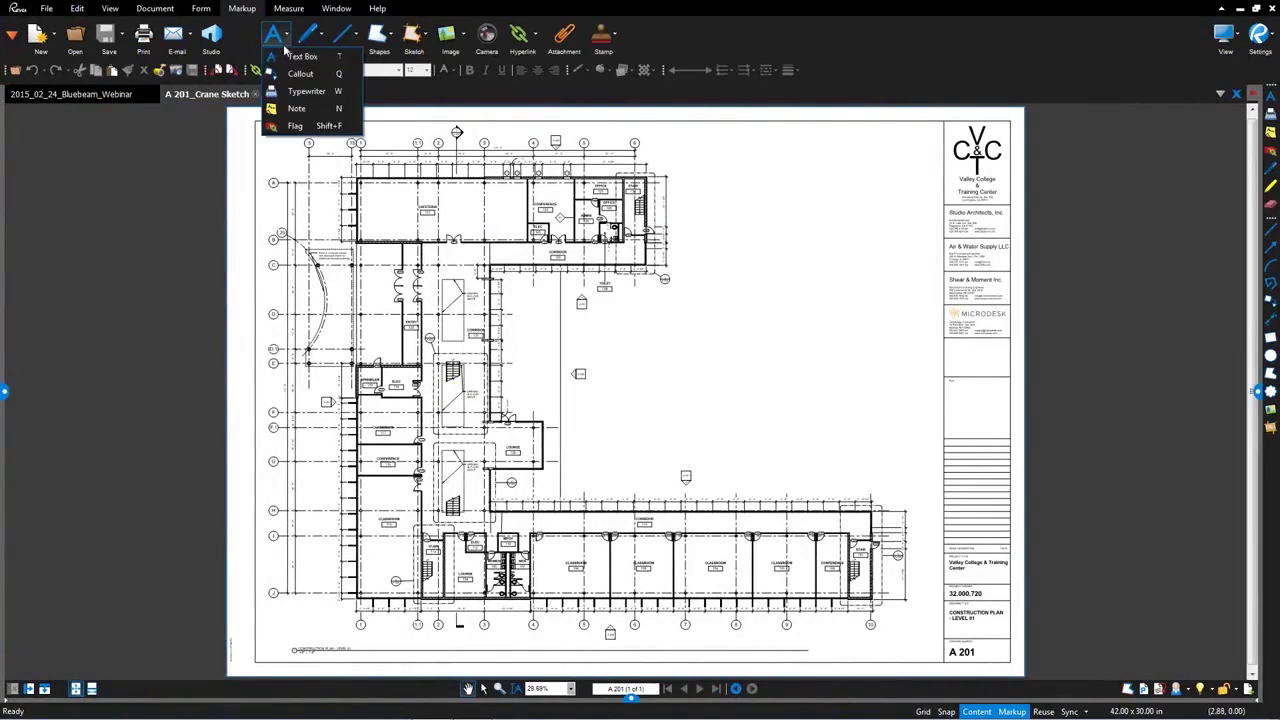
pyautogui.click(378, 36)
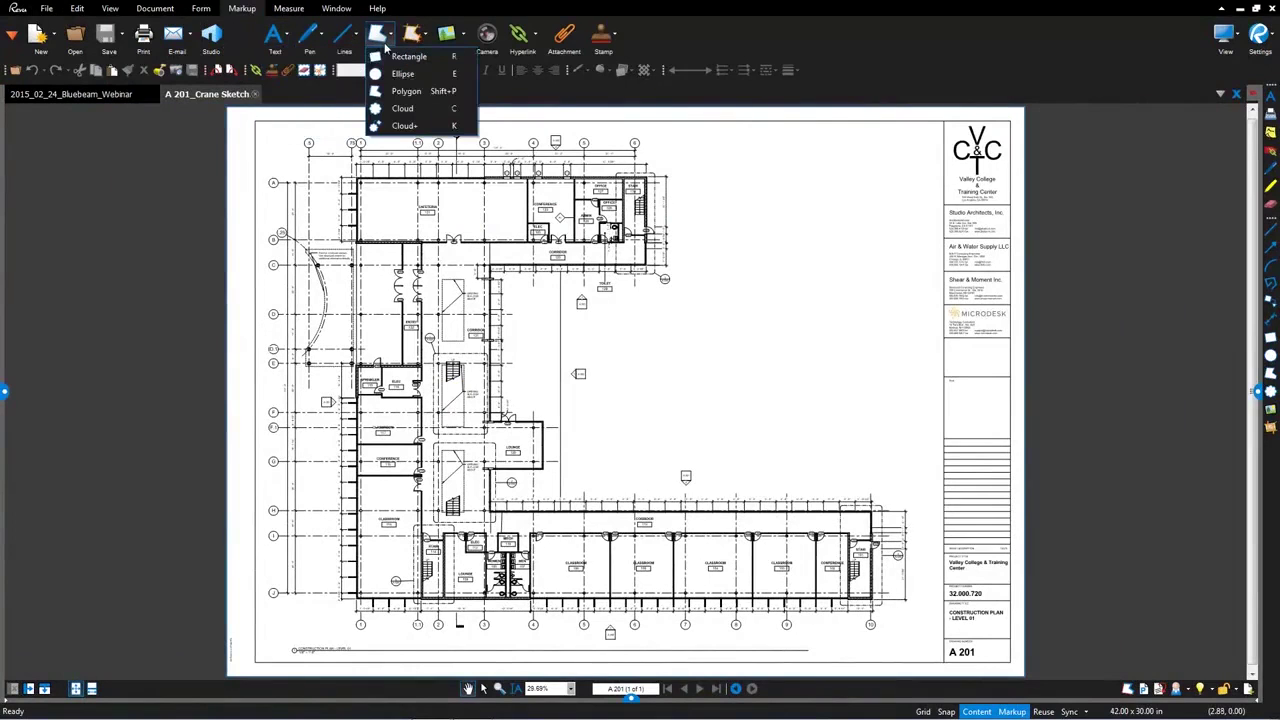
pyautogui.click(413, 128)
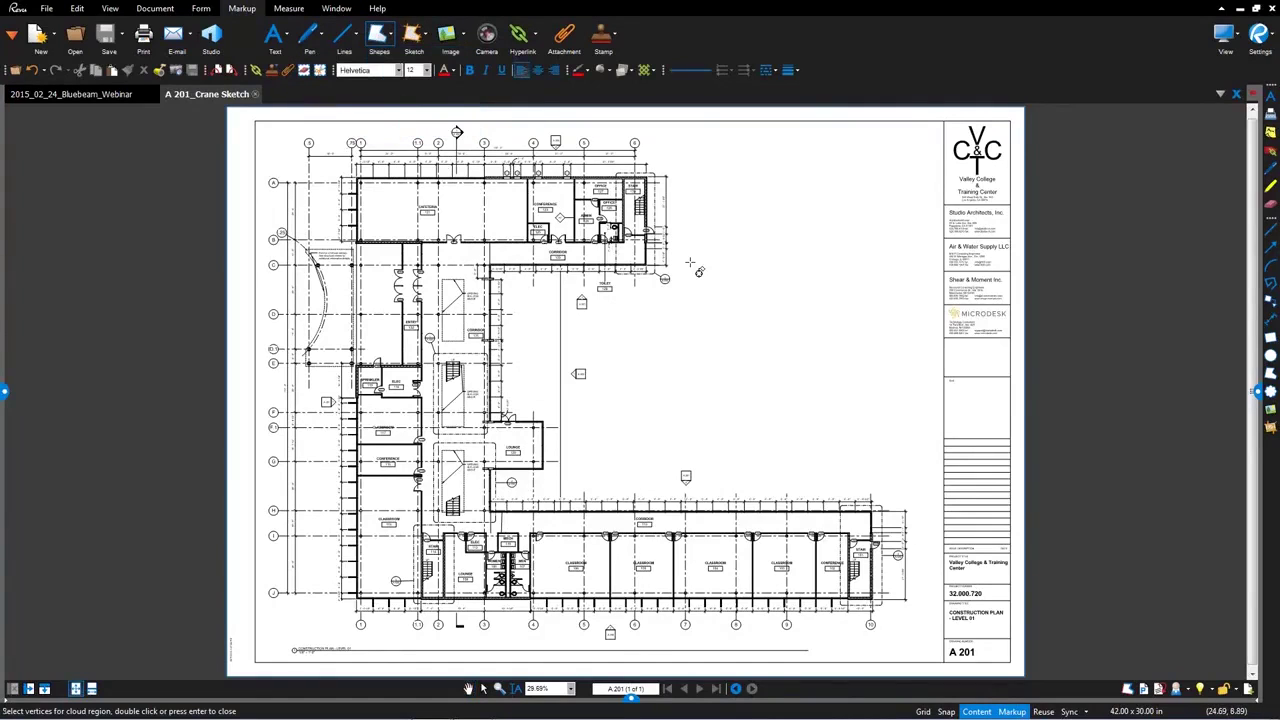
pyautogui.scroll(5, 690, 263)
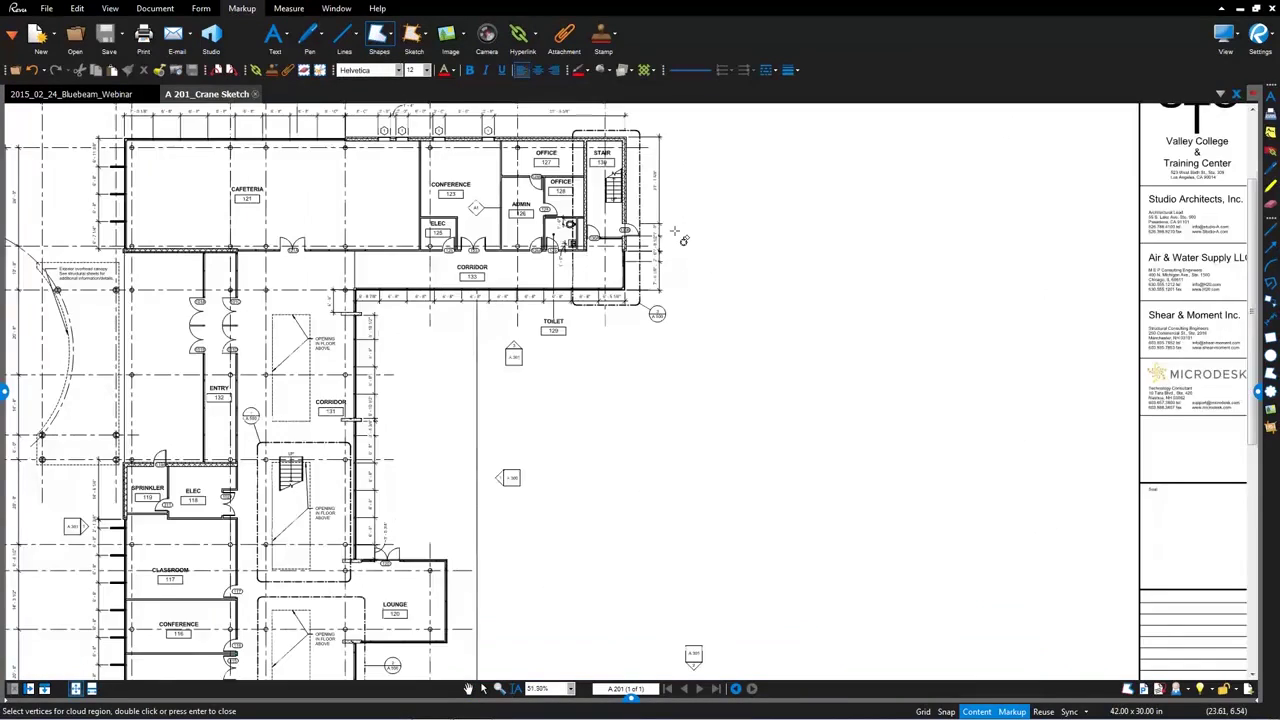
pyautogui.moveTo(723, 378); pyautogui.dragTo(748, 393)
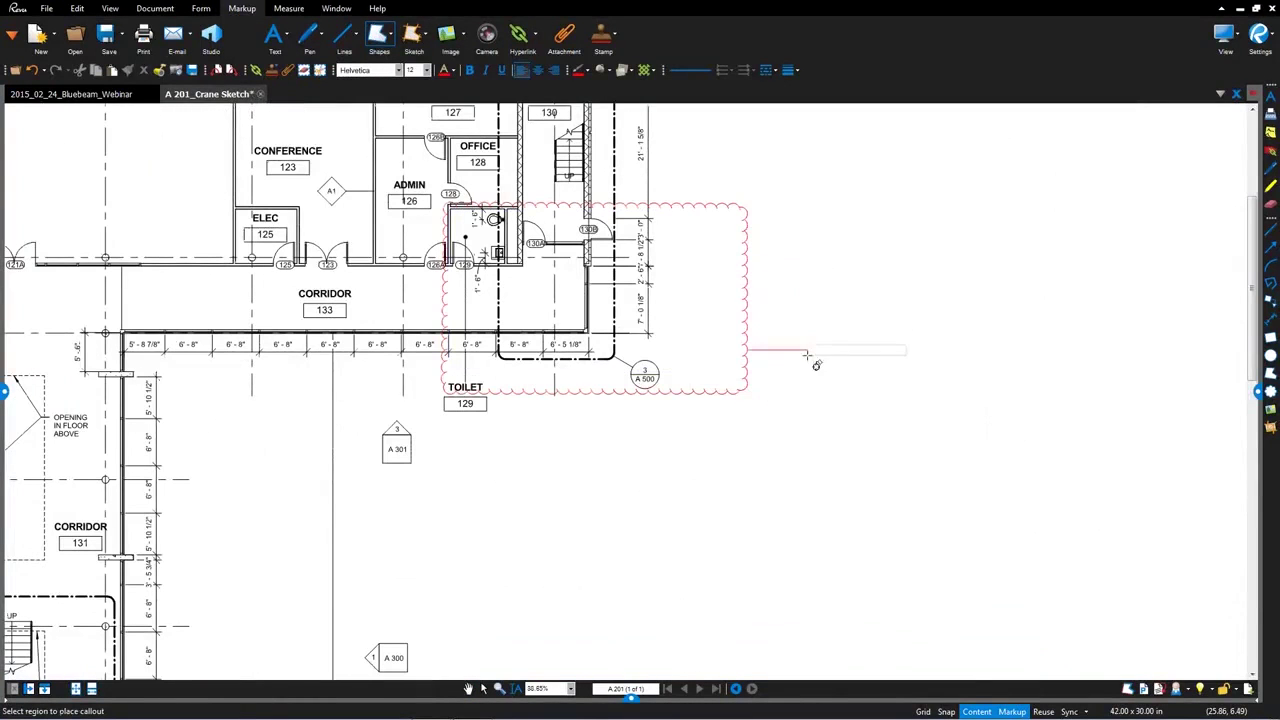
pyautogui.click(790, 174)
pyautogui.write('Revise')
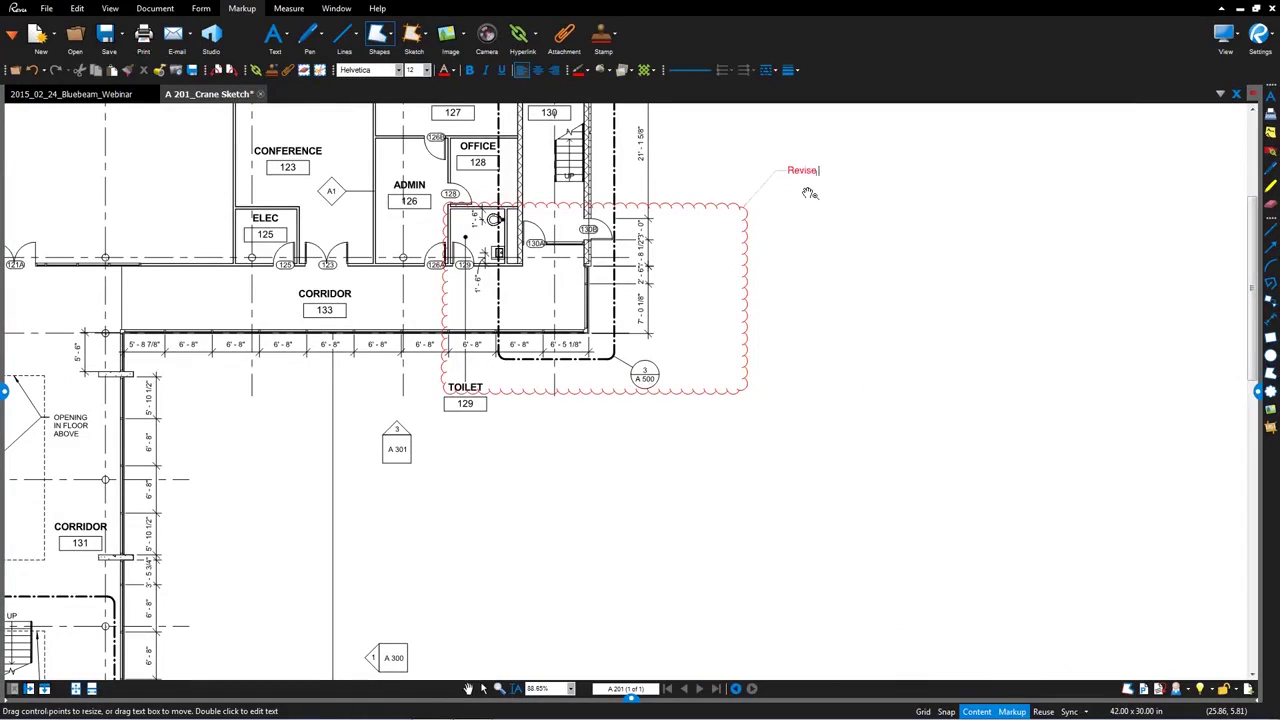
pyautogui.write(' Door Locations')
pyautogui.click(815, 224)
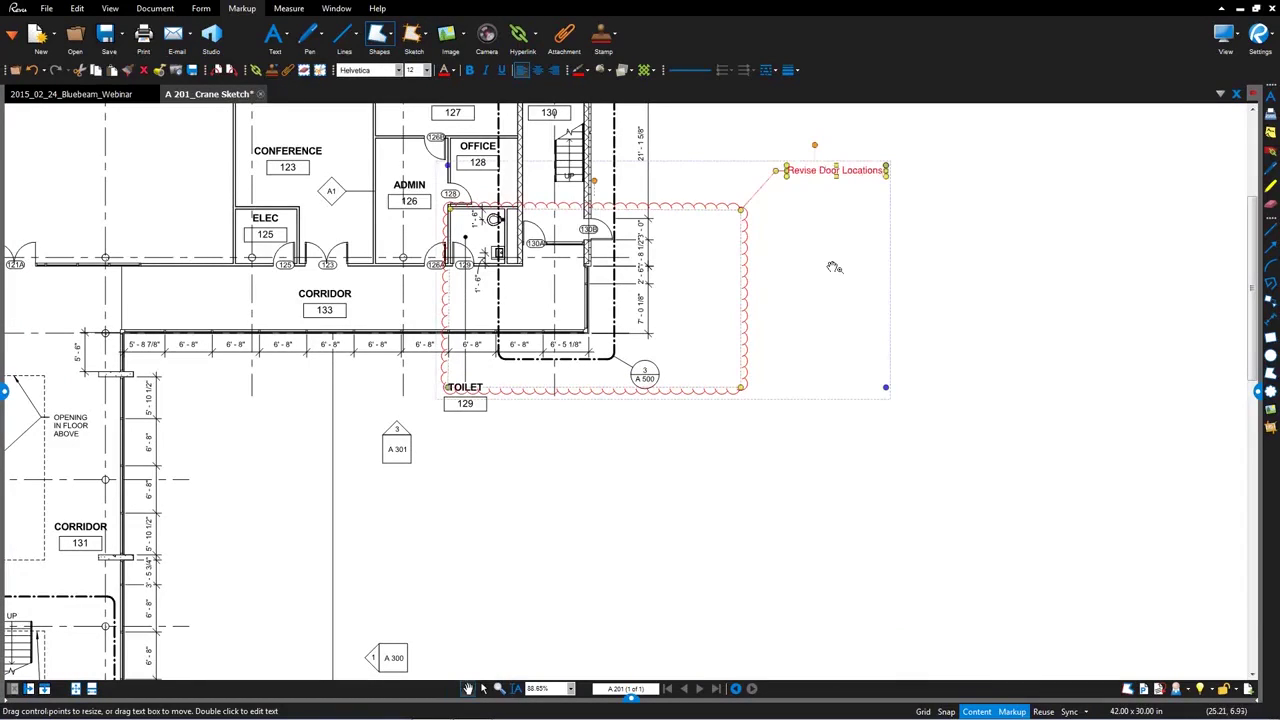
# Reposition the callout text beside the cloud's right edge and shift the whole Cloud+ markup left to include part of Admin 126
pyautogui.scroll(1, 834, 267)
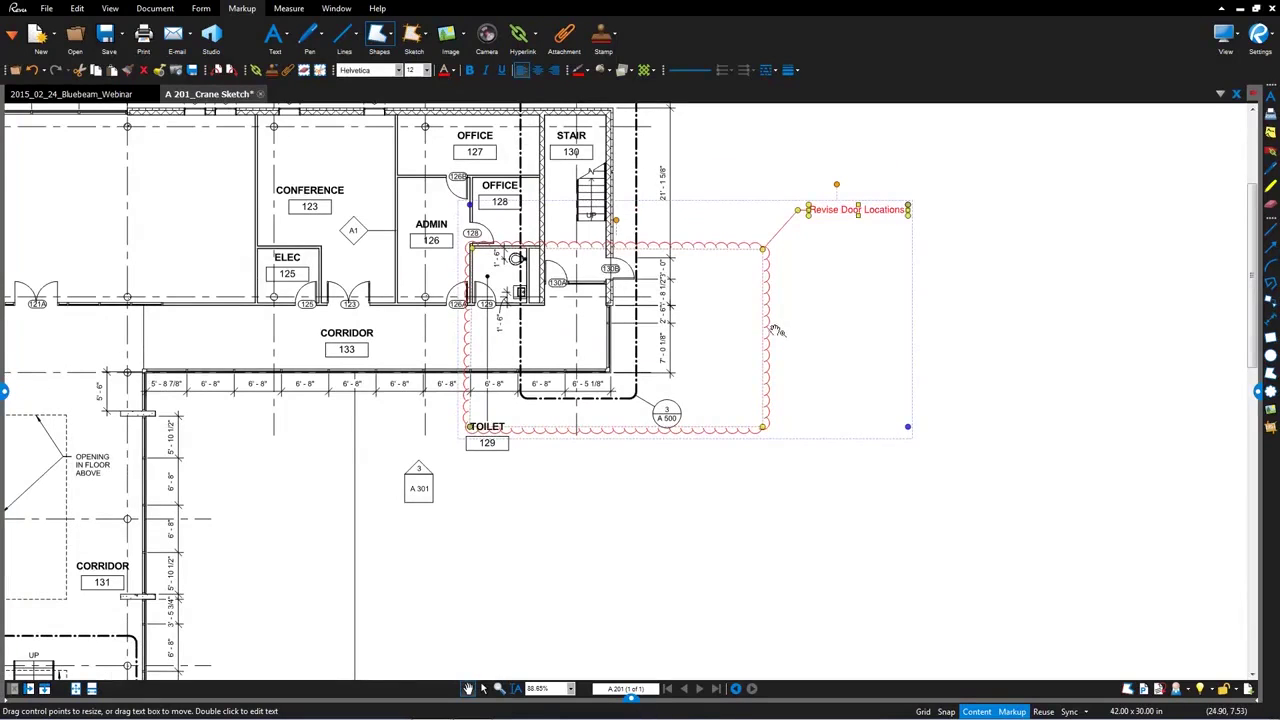
pyautogui.moveTo(844, 210); pyautogui.dragTo(850, 296)
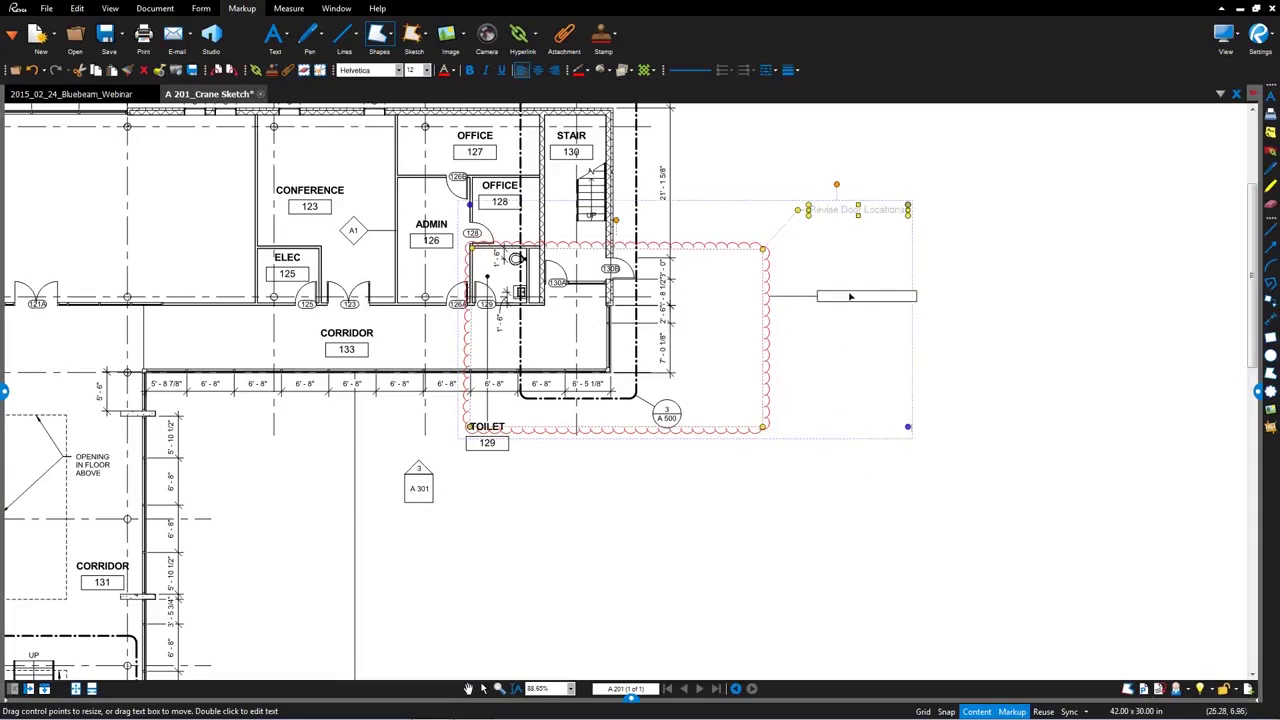
pyautogui.moveTo(767, 340); pyautogui.dragTo(699, 340)
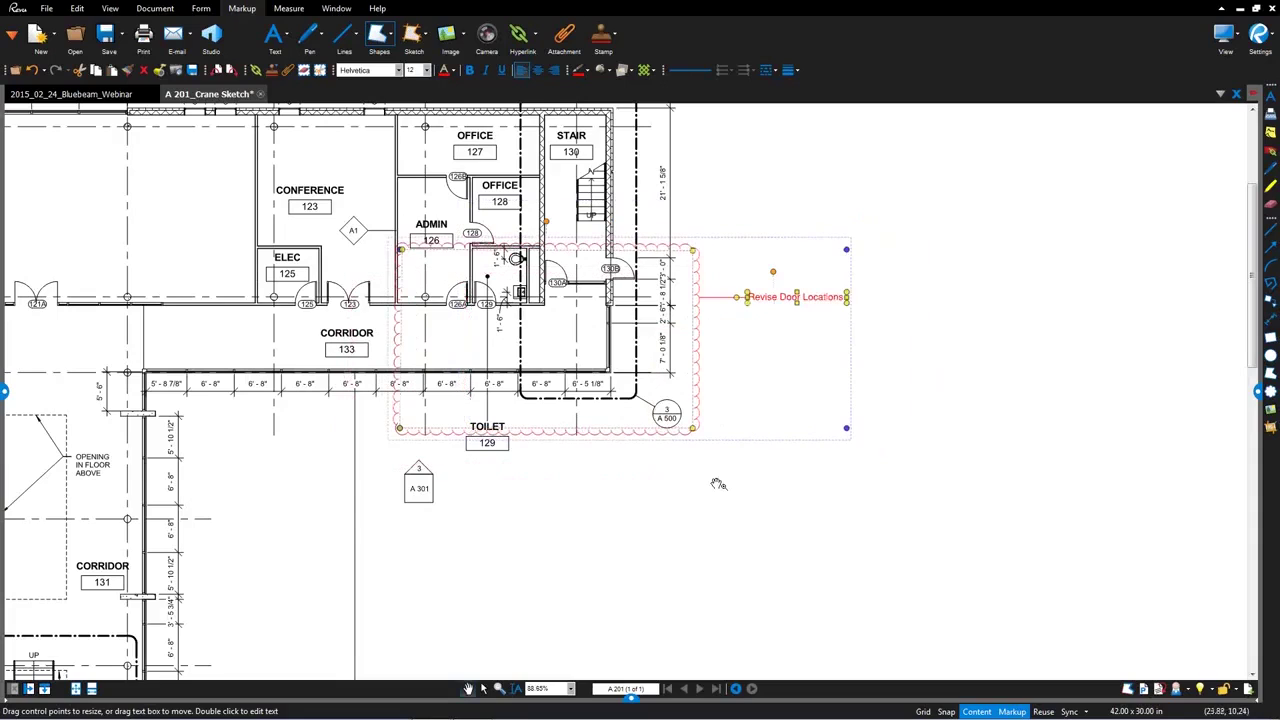
# Examine the Cloud+ markup's entry in the markups list and its separate cloud and callout appearance properties
pyautogui.click(632, 693)
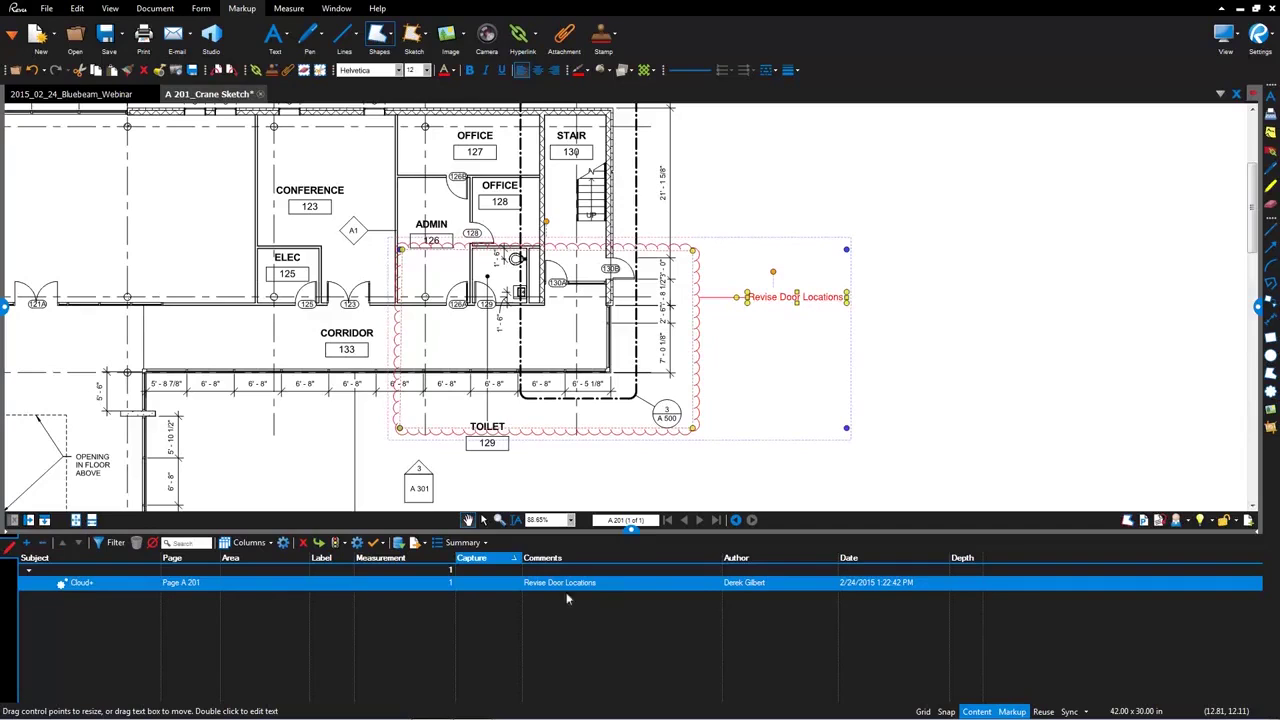
pyautogui.click(632, 530)
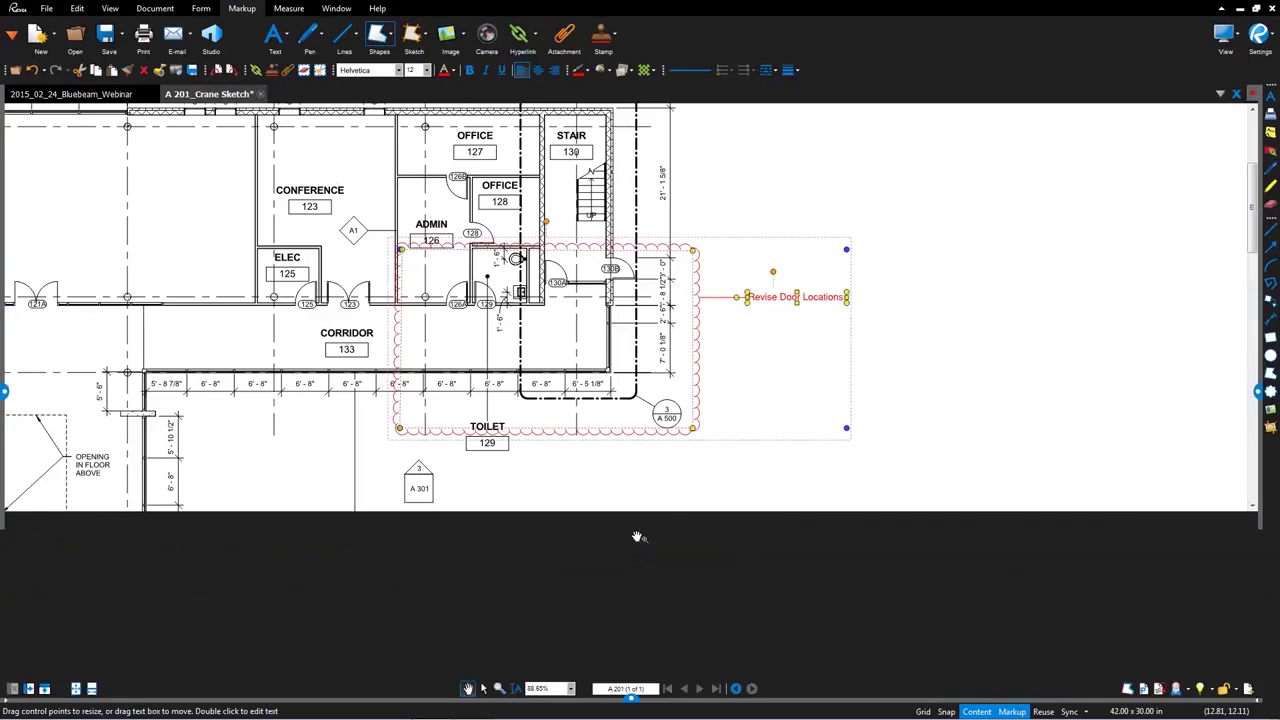
pyautogui.click(1259, 396)
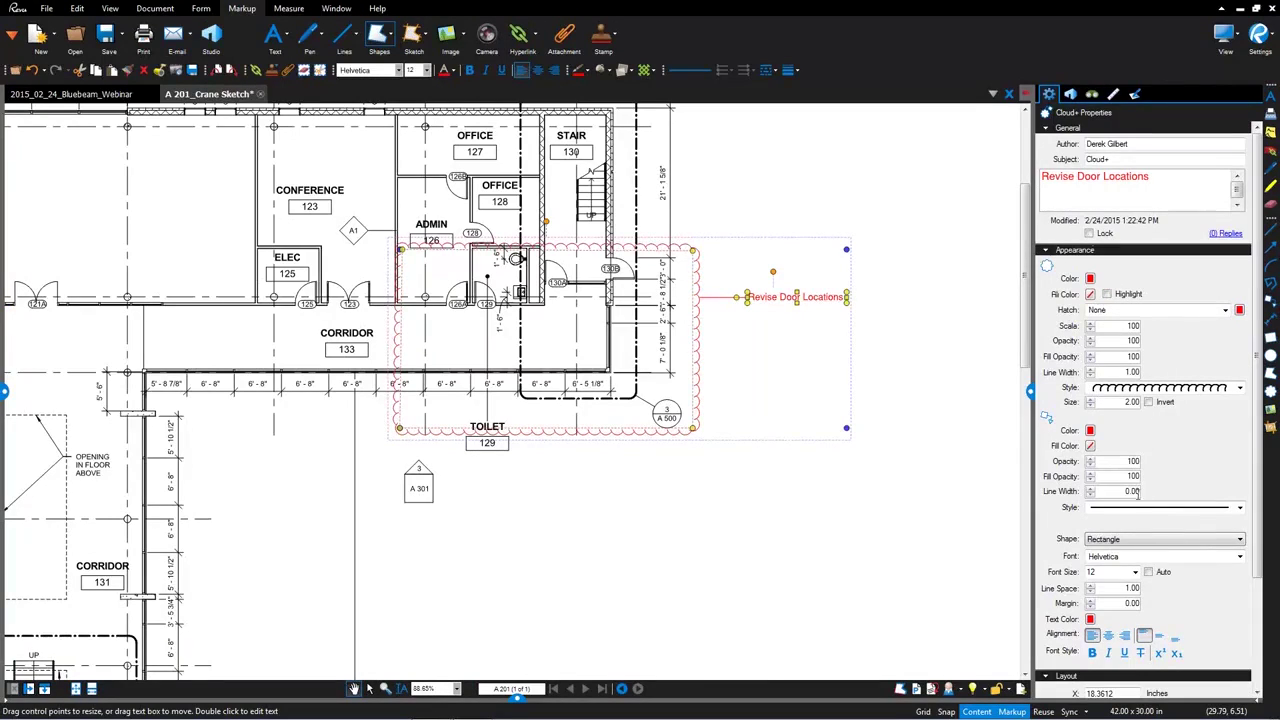
pyautogui.click(1047, 420)
pyautogui.click(936, 387)
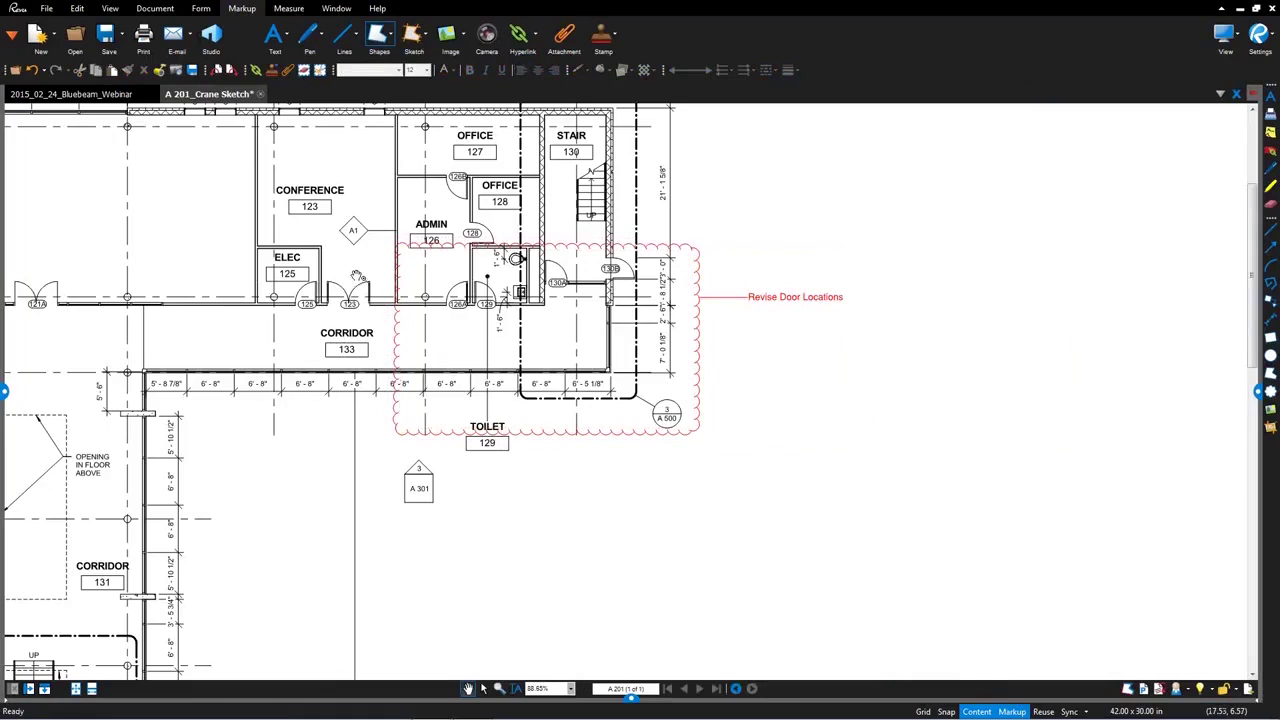
pyautogui.click(388, 46)
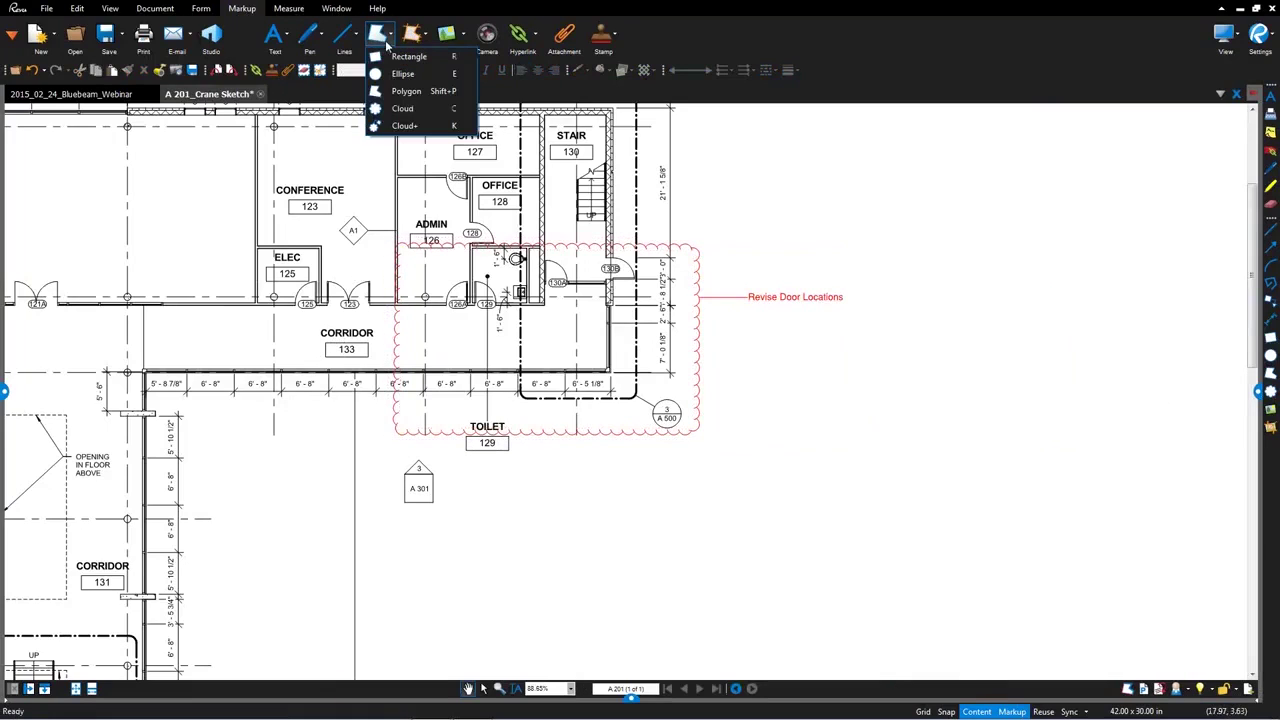
pyautogui.click(402, 126)
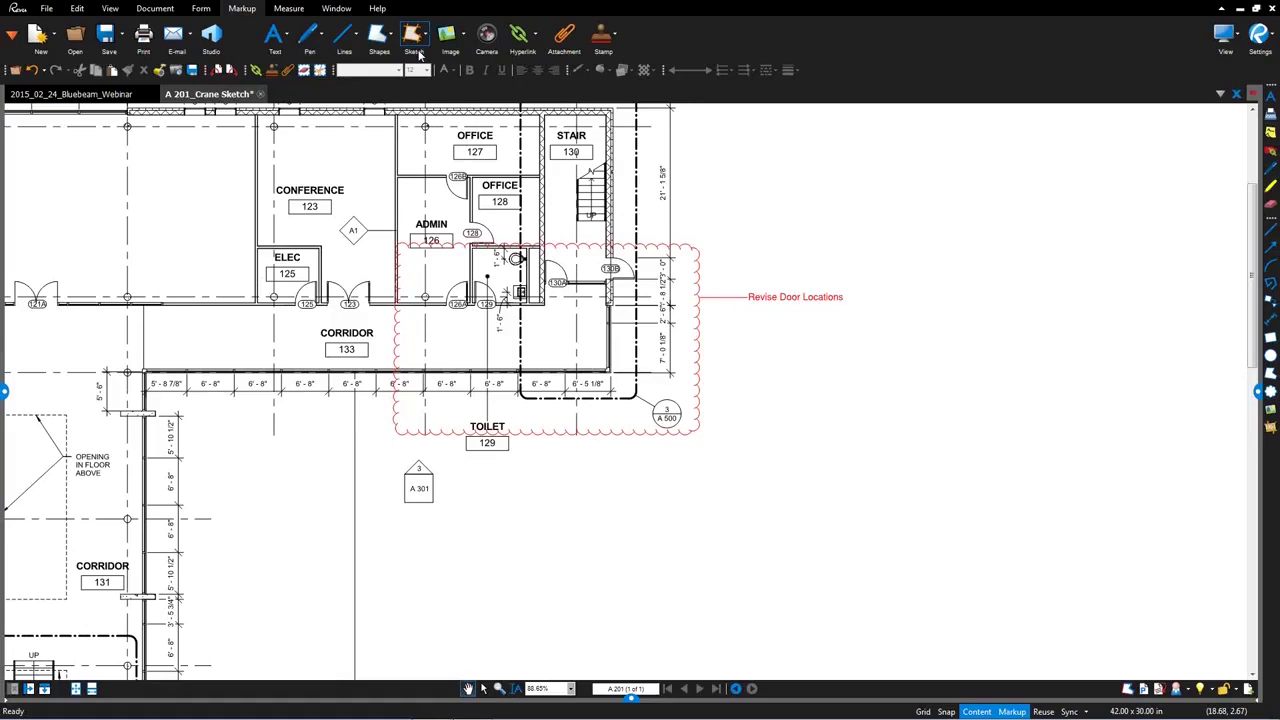
# Draw a Rectangle Sketch to Scale in Conference 123, 6 ft wide and 4 ft high
pyautogui.click(427, 44)
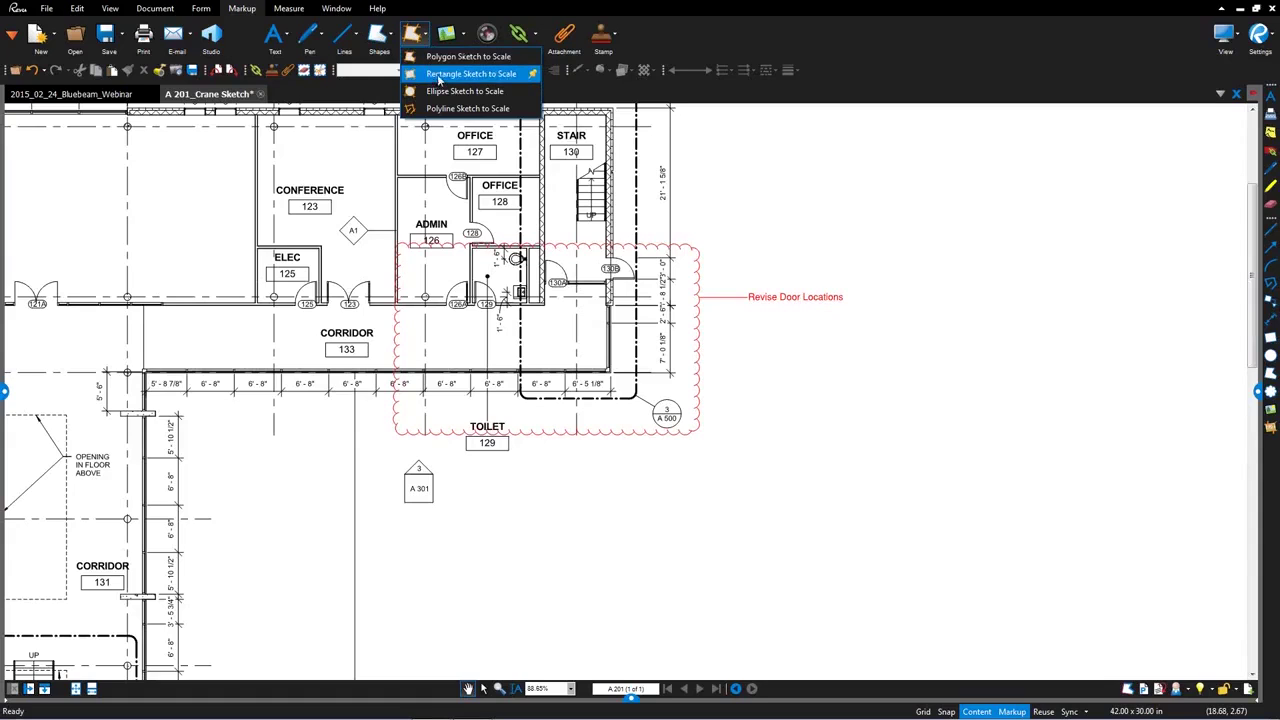
pyautogui.click(435, 85)
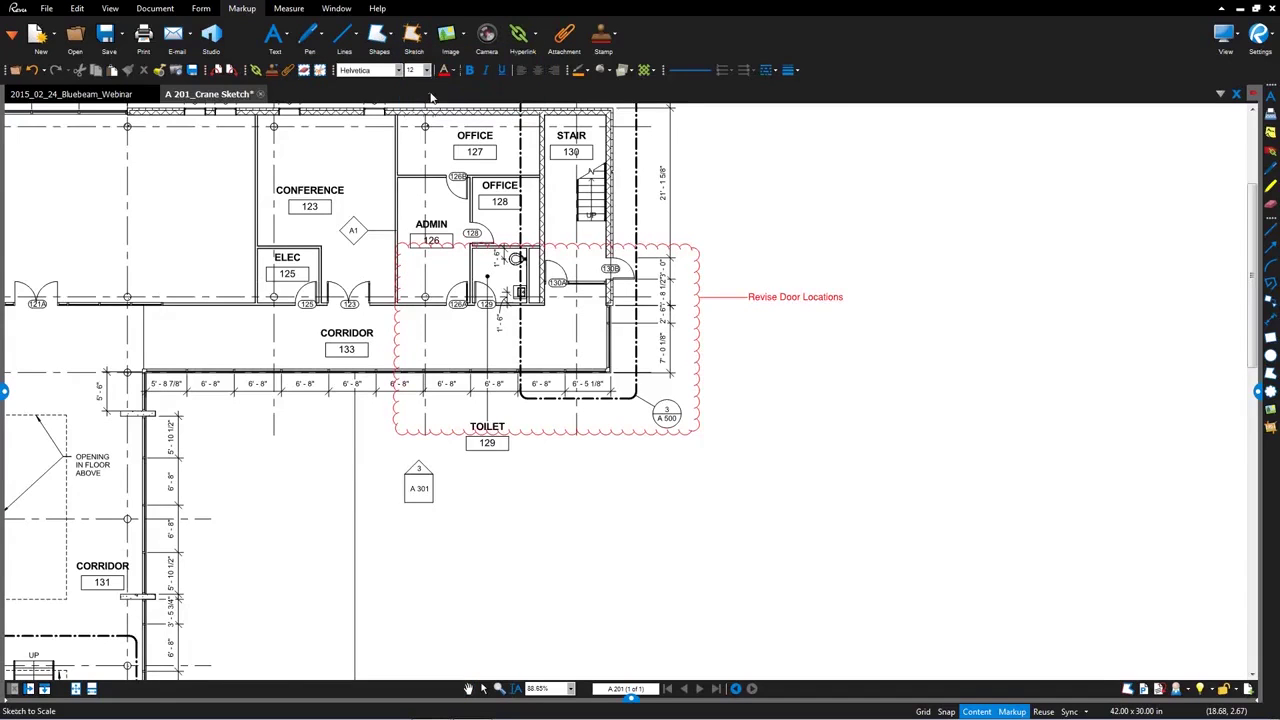
pyautogui.moveTo(394, 207)
pyautogui.mouseDown()
pyautogui.moveTo(438, 229)
pyautogui.moveTo(428, 238)
pyautogui.moveTo(548, 242)
pyautogui.moveTo(488, 273)
pyautogui.moveTo(554, 236)
pyautogui.moveTo(549, 258)
pyautogui.moveTo(549, 242)
pyautogui.moveTo(530, 236)
pyautogui.mouseUp()
pyautogui.scroll(5, 438, 229)
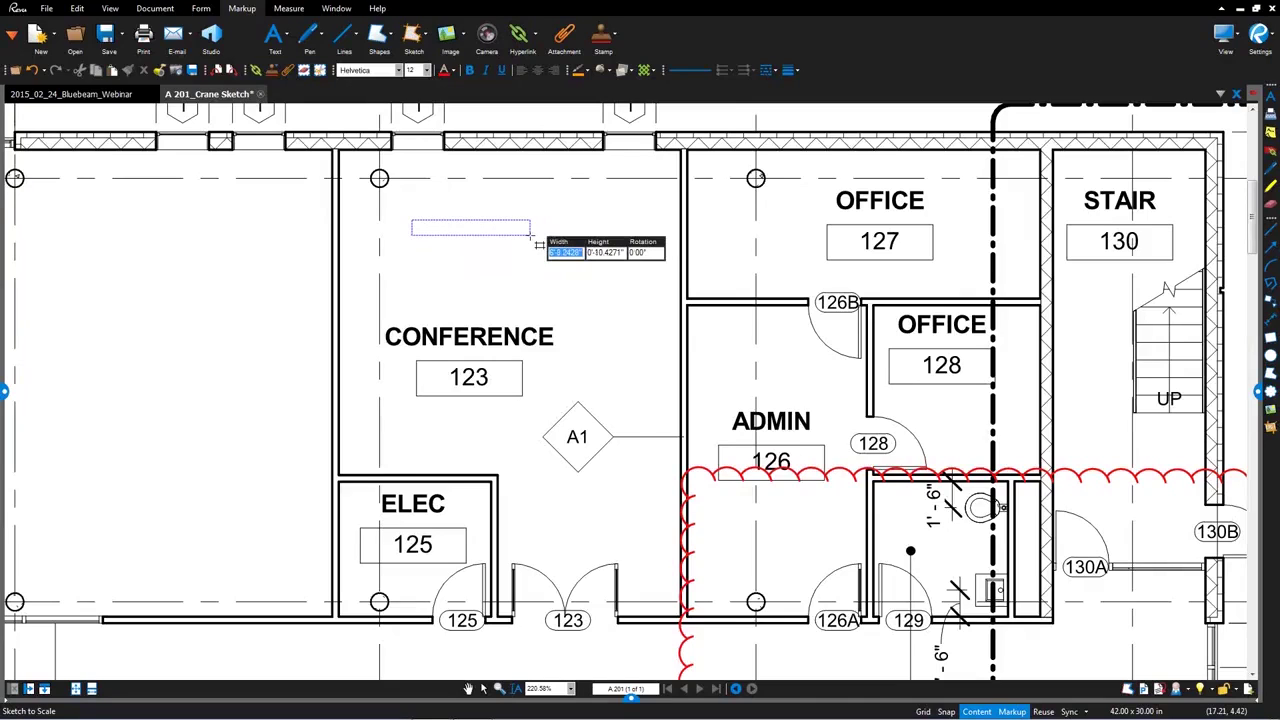
pyautogui.write('5')
pyautogui.press('Tab')
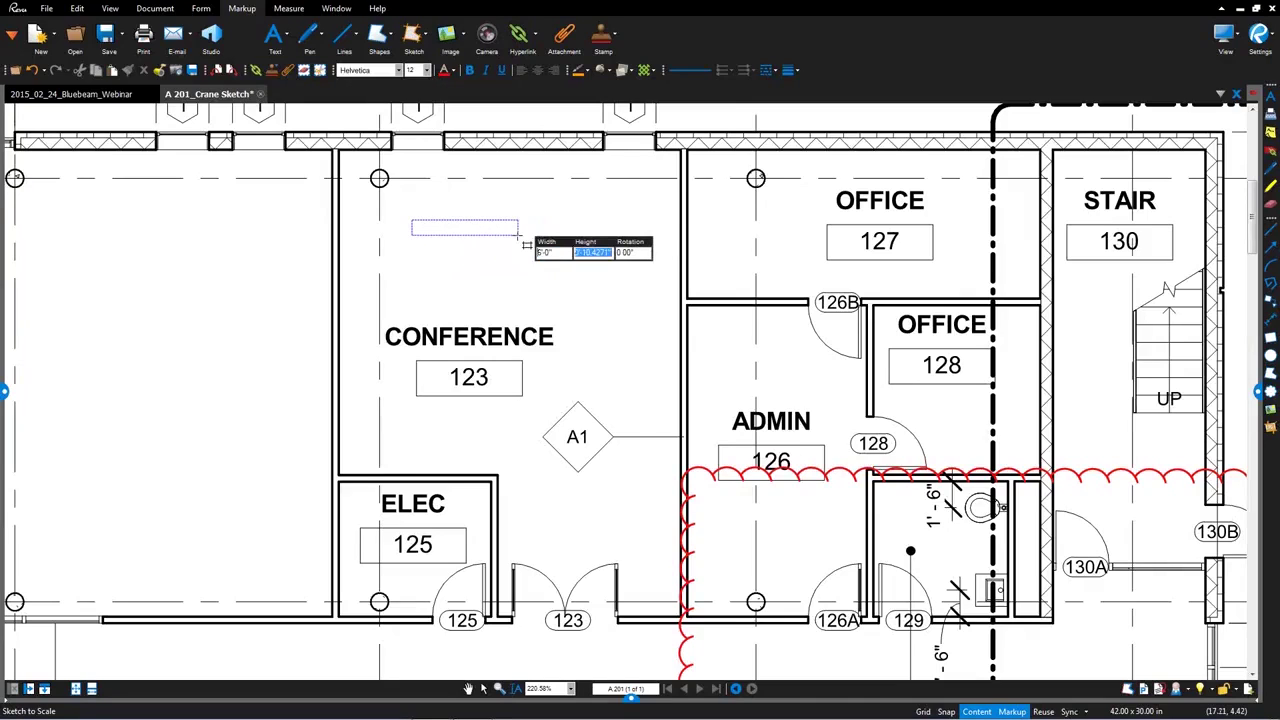
pyautogui.write('4')
pyautogui.press('Return')
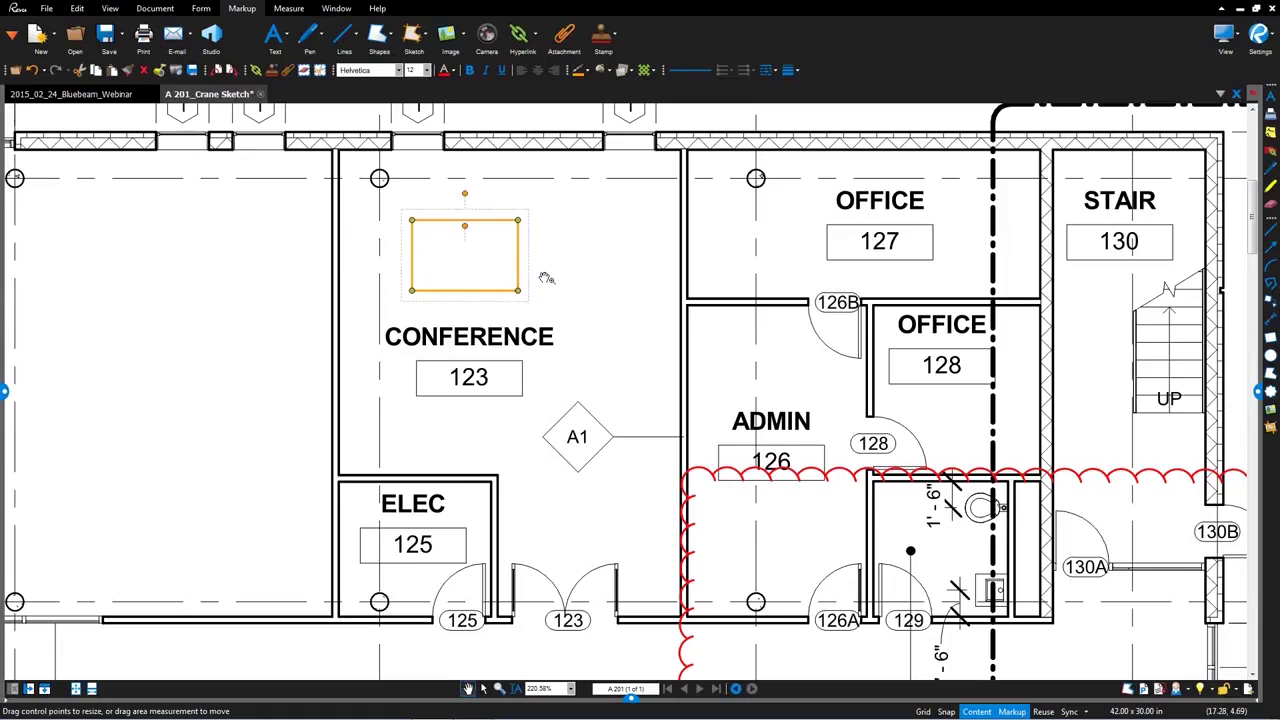
# Check the rectangle sketch's properties and the page's measurement scale settings
pyautogui.scroll(-1, 545, 278)
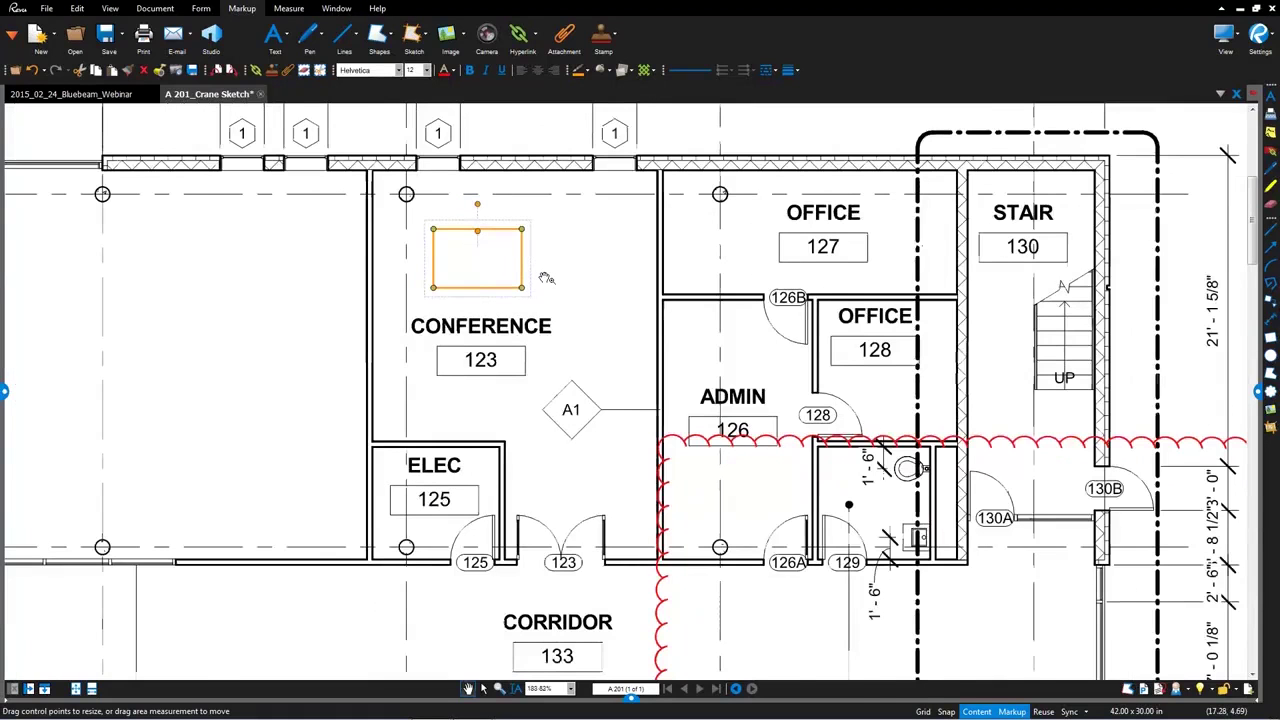
pyautogui.scroll(-1, 545, 278)
pyautogui.hotkey('alt', 'p')
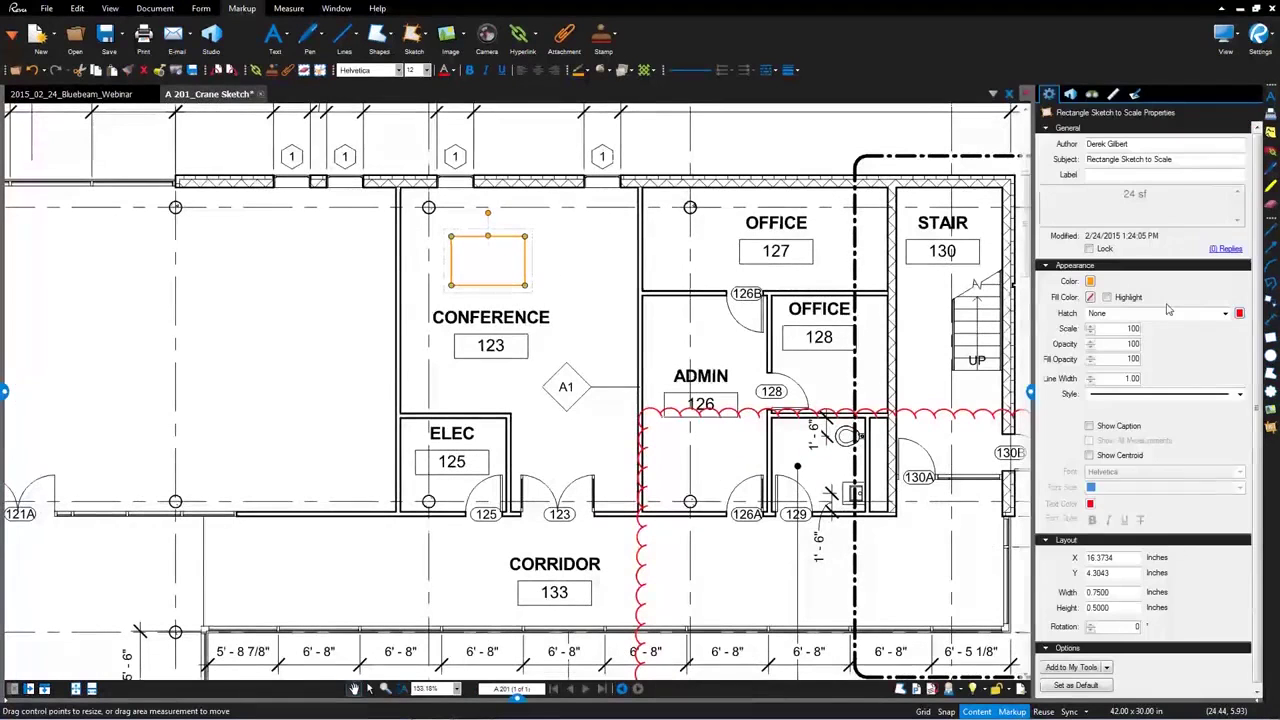
pyautogui.hotkey('alt', 'u')
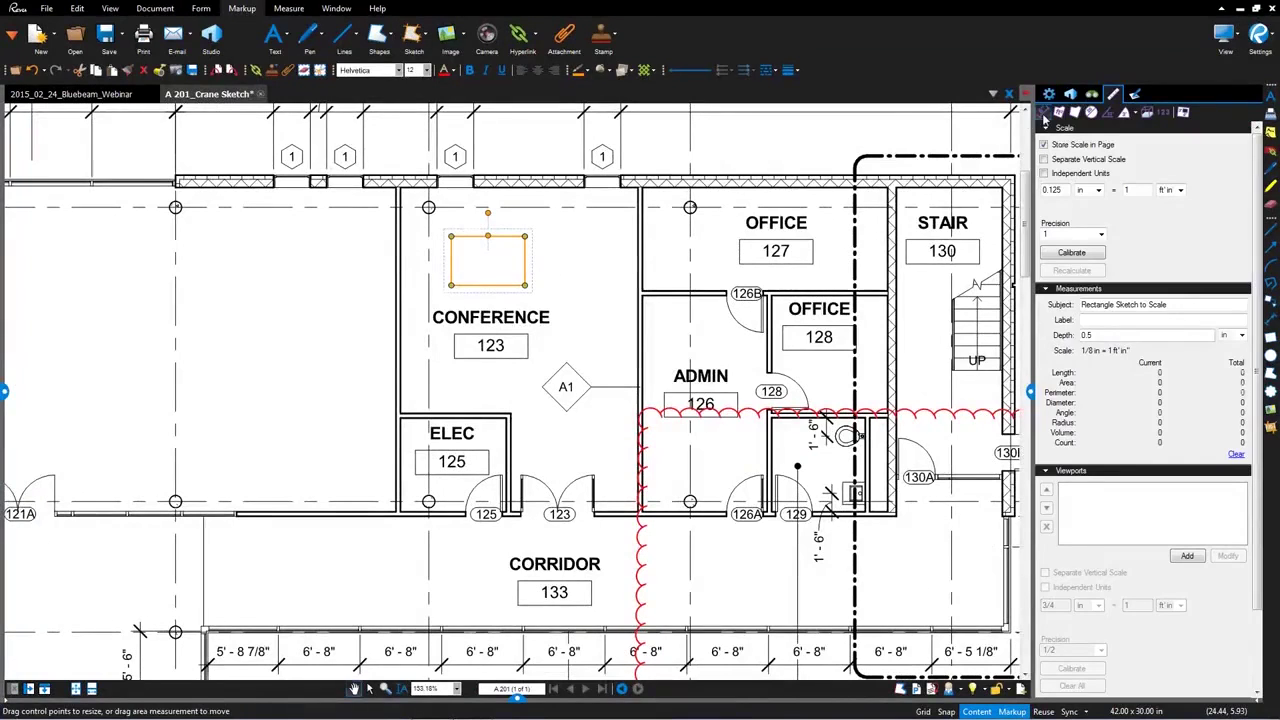
# Measure the width of the rectangle sketch in Conference 123 along its lower edge
pyautogui.click(1044, 113)
pyautogui.moveTo(524, 237); pyautogui.dragTo(451, 285)
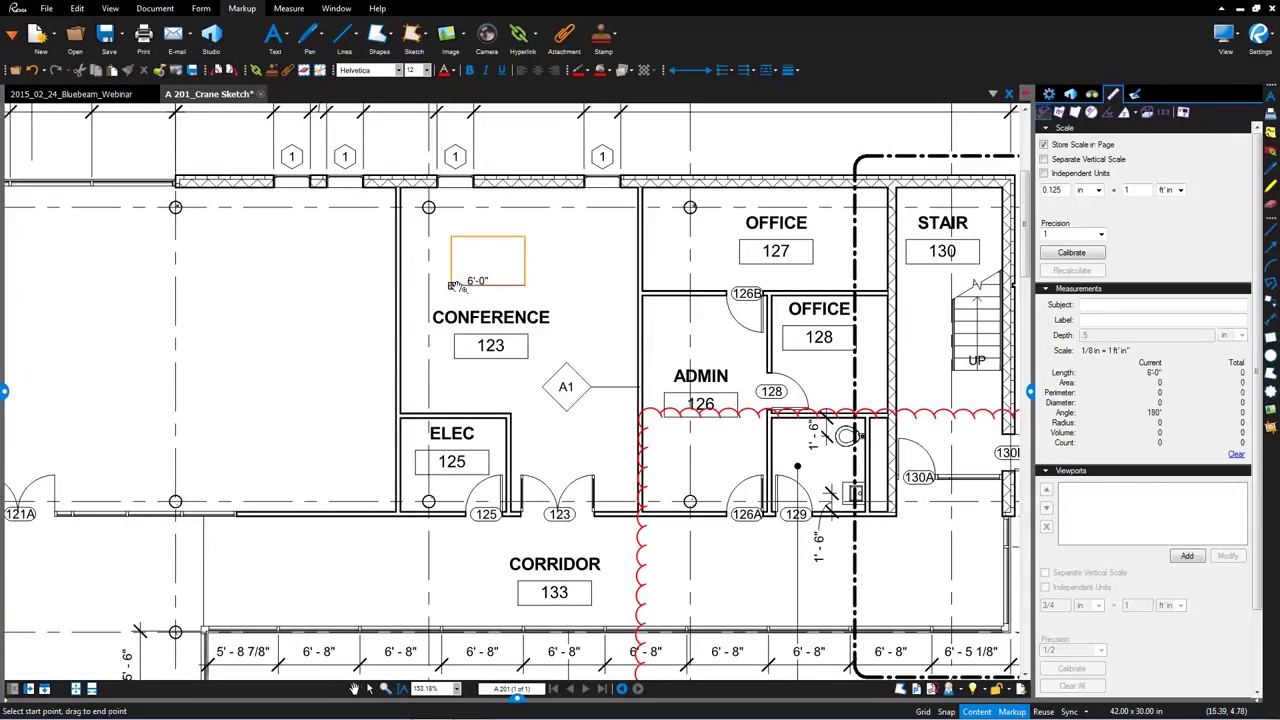
pyautogui.press('Escape')
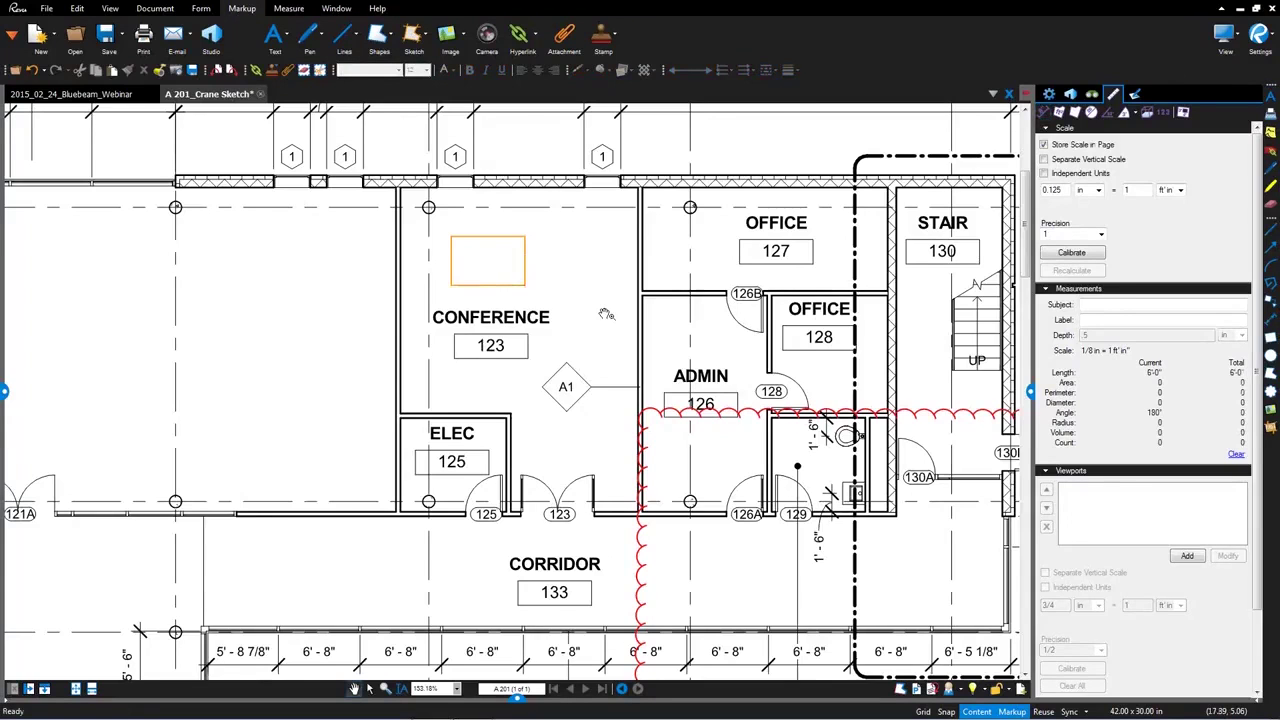
# Draw an Ellipse Sketch to Scale with a 2.5 ft radius inside Toilet 129 and measure across the circle
pyautogui.scroll(-2, 606, 314)
pyautogui.scroll(2, 606, 314)
pyautogui.click(421, 38)
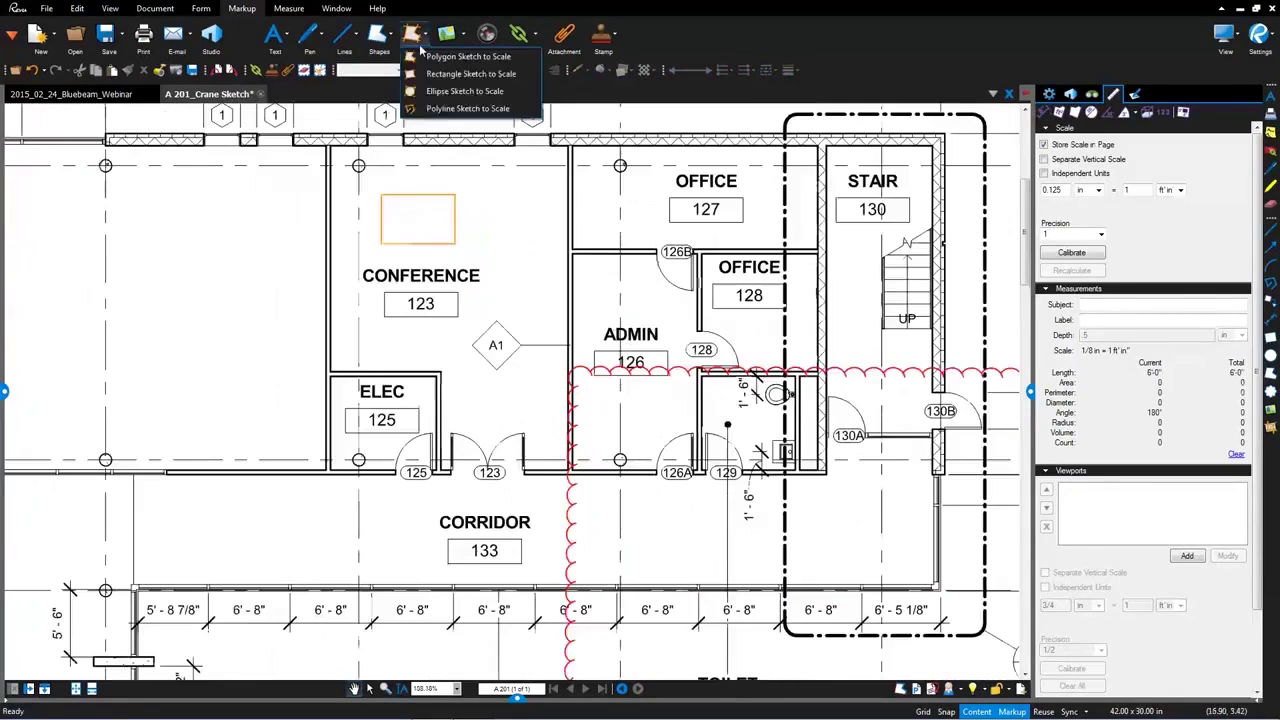
pyautogui.click(445, 108)
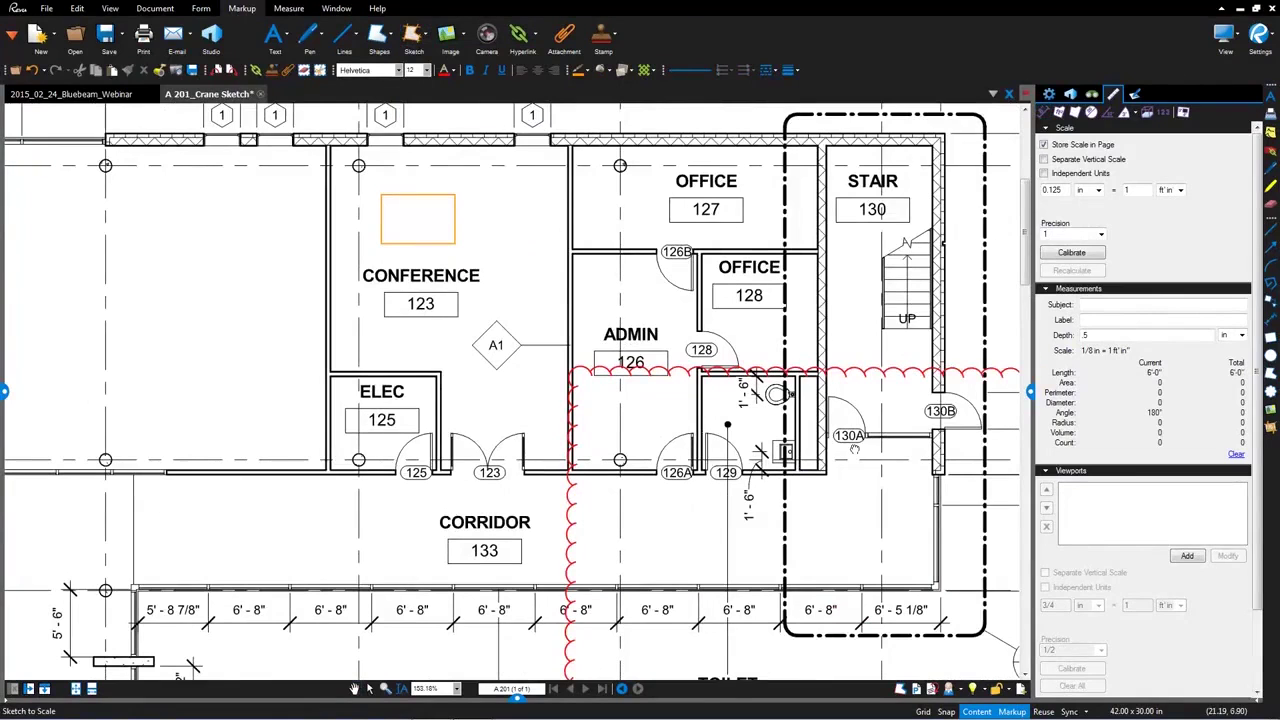
pyautogui.moveTo(855, 450); pyautogui.dragTo(847, 444)
pyautogui.scroll(5, 828, 430)
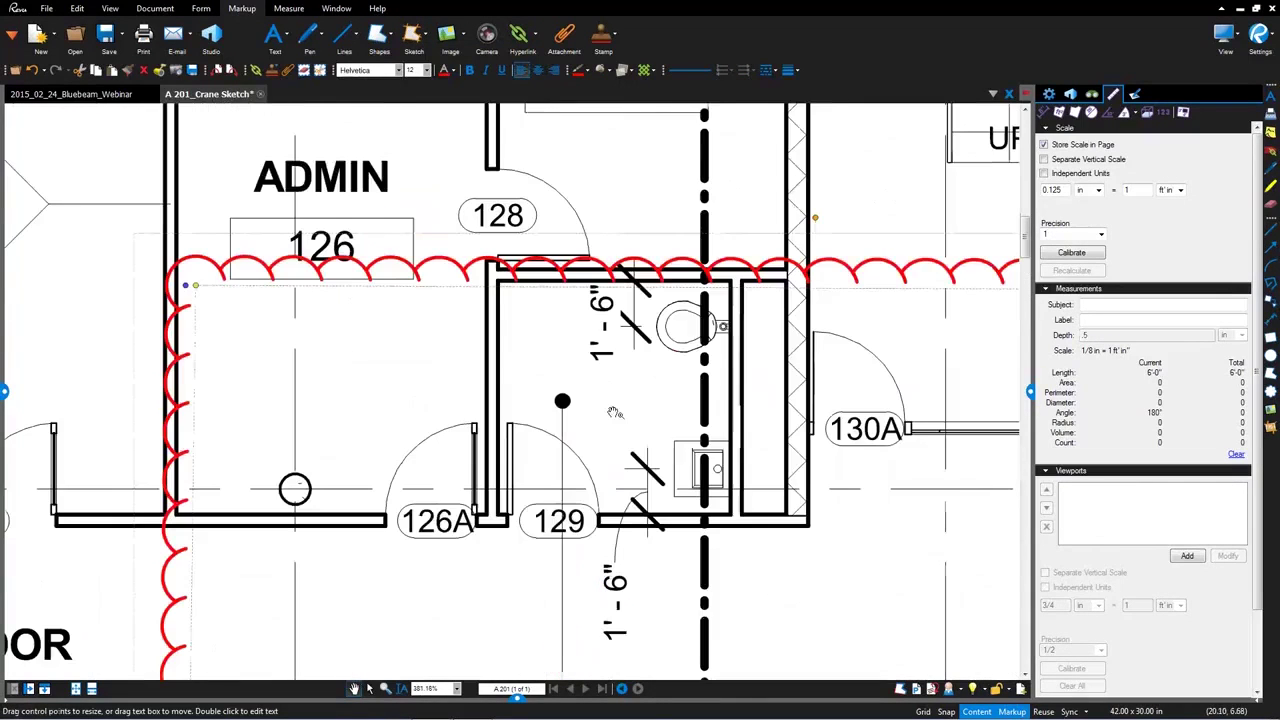
pyautogui.click(421, 38)
pyautogui.click(436, 94)
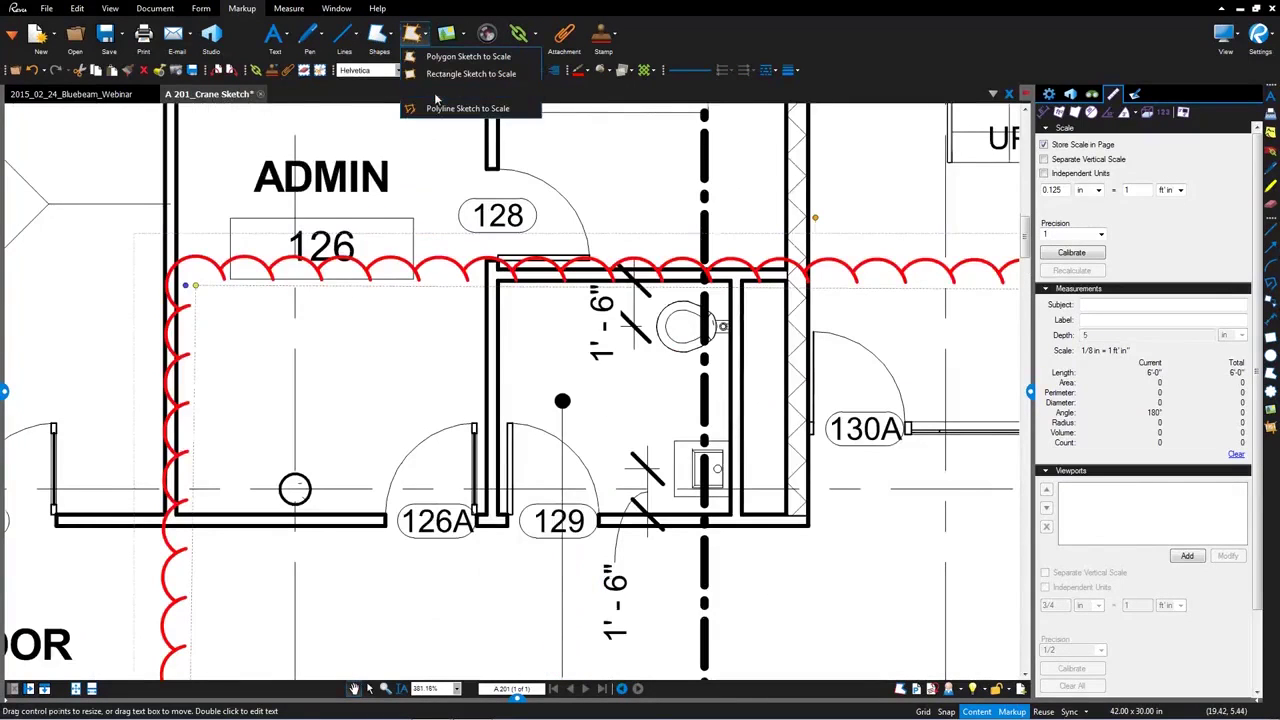
pyautogui.click(600, 402)
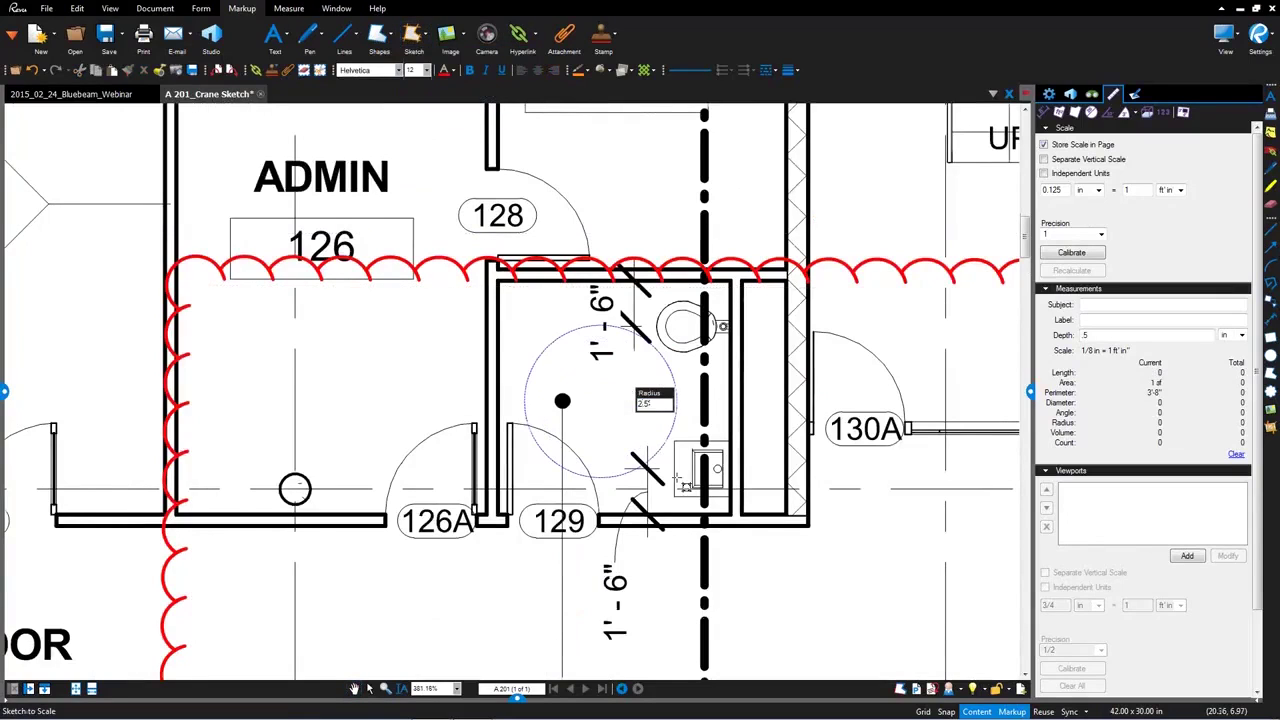
pyautogui.press('Return')
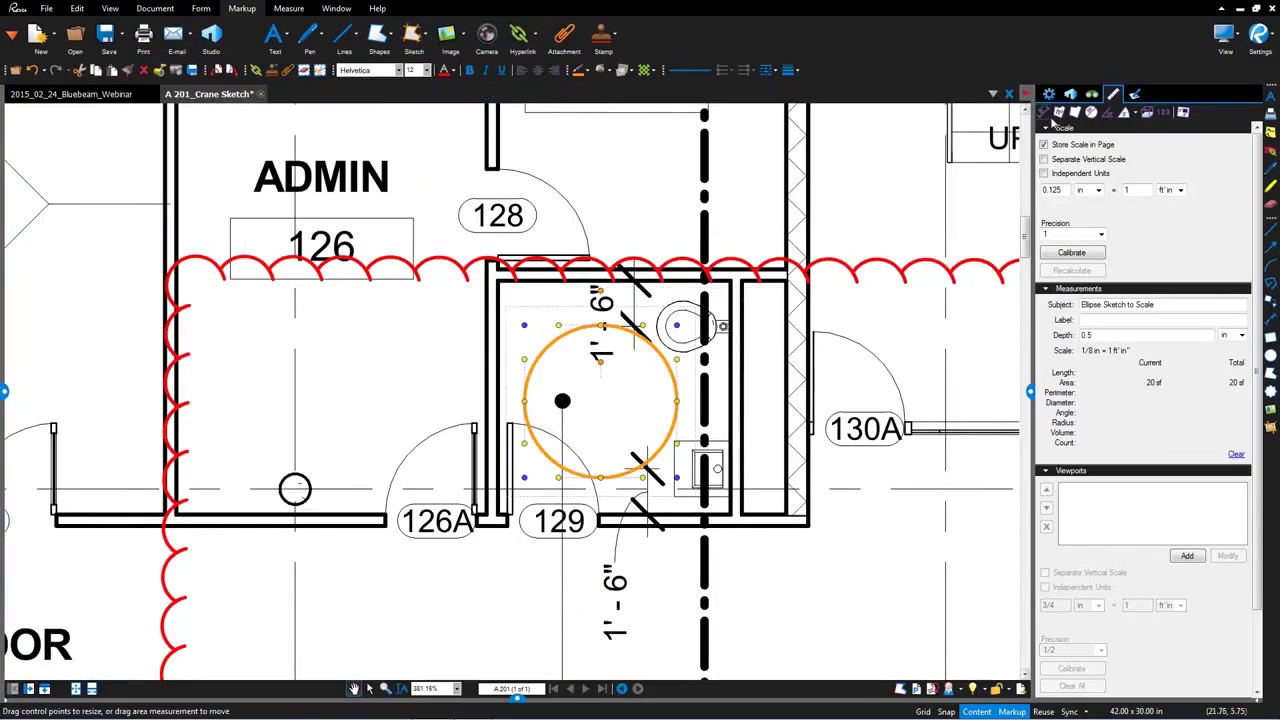
pyautogui.click(1043, 115)
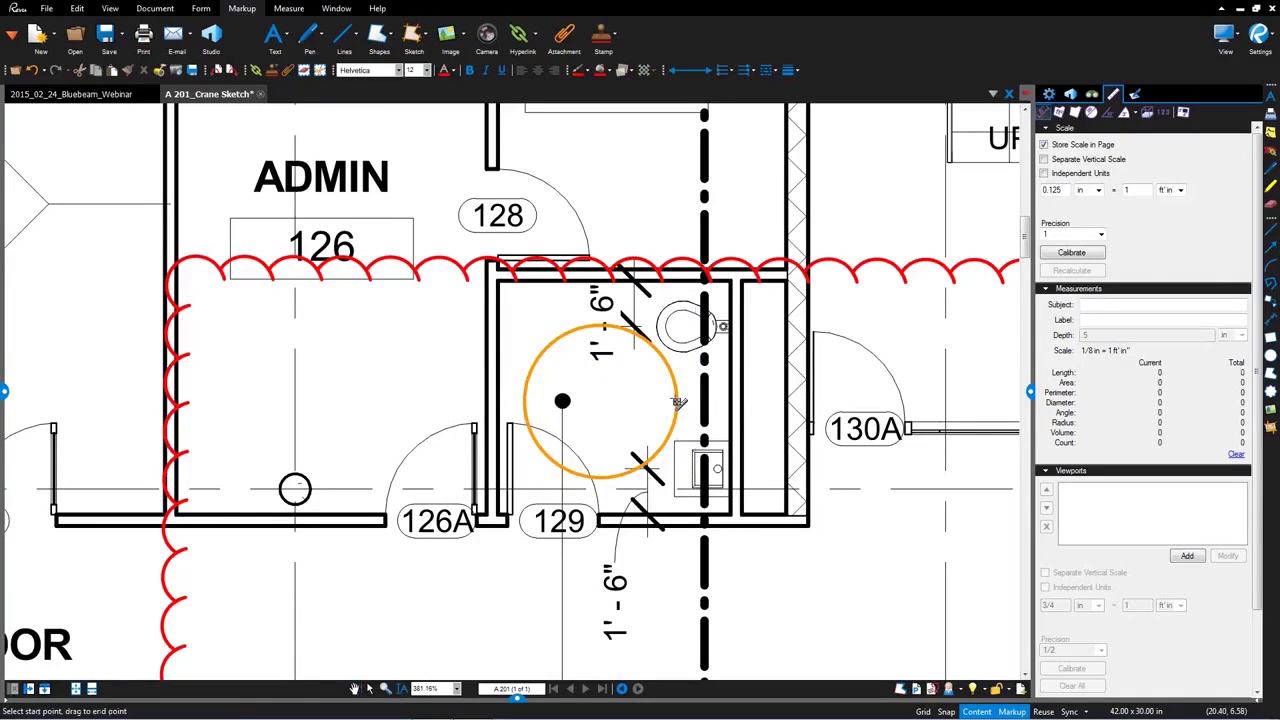
pyautogui.moveTo(679, 402); pyautogui.dragTo(580, 380)
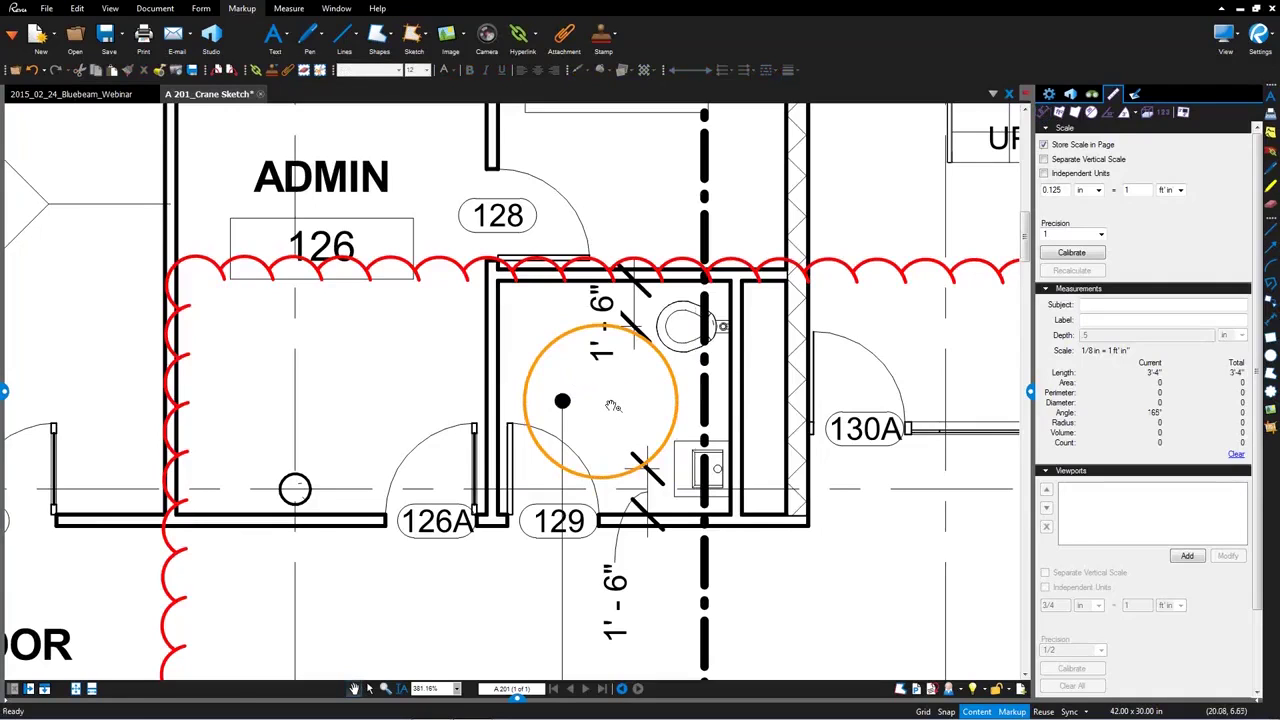
# Draw a Polyline Sketch to Scale from the exterior corner beside Stair 130, running 40 ft right, 30 ft down and 40 ft back left
pyautogui.scroll(-1, 612, 406)
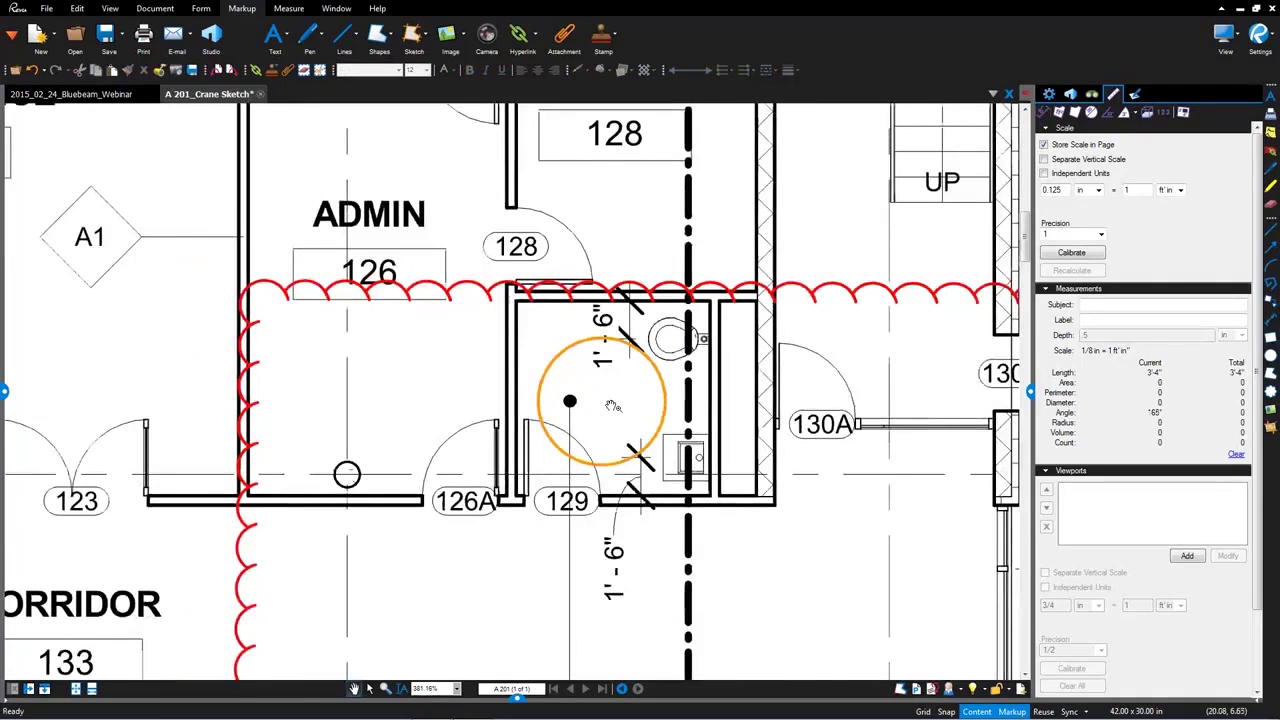
pyautogui.scroll(-1, 605, 410)
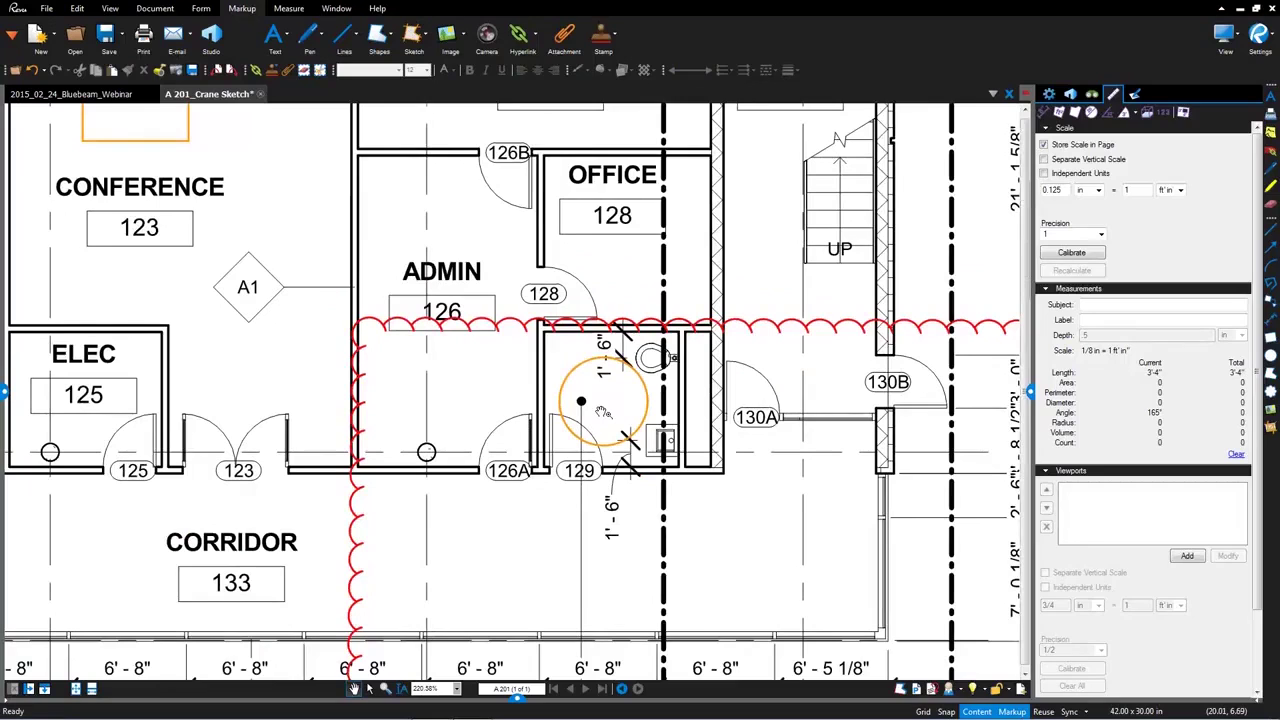
pyautogui.hotkey('ctrl', '0')
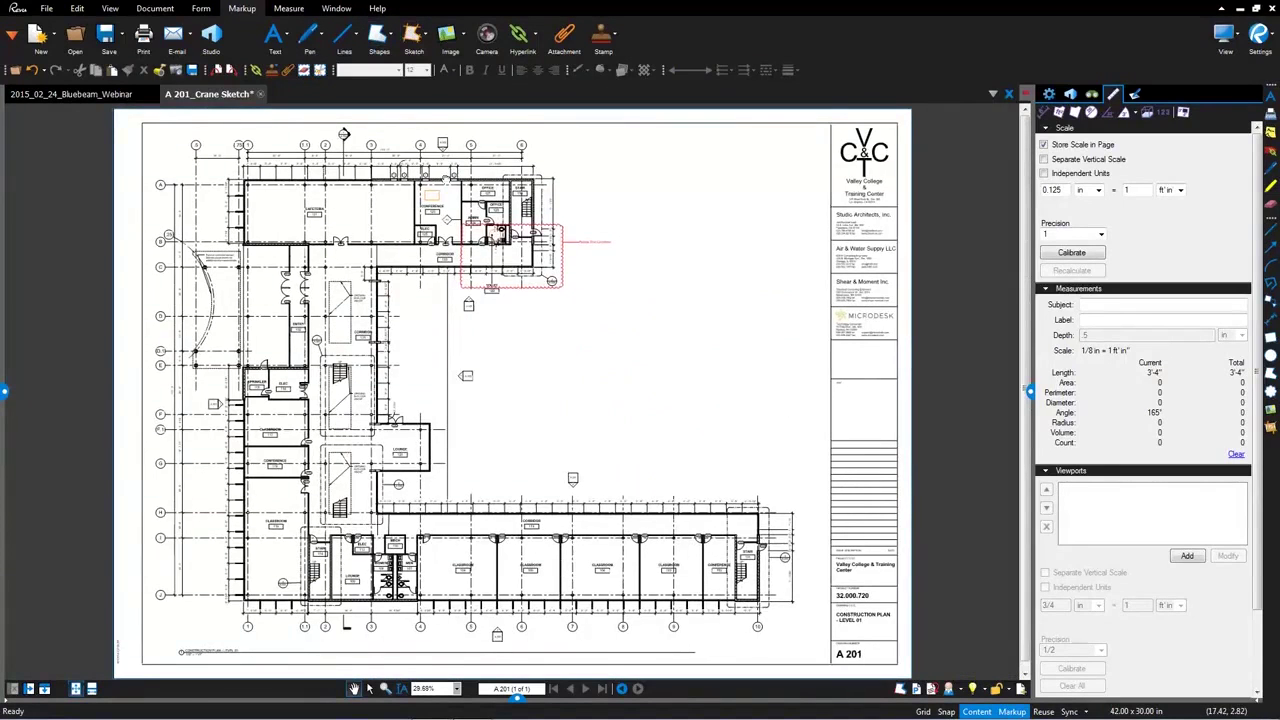
pyautogui.scroll(5, 590, 187)
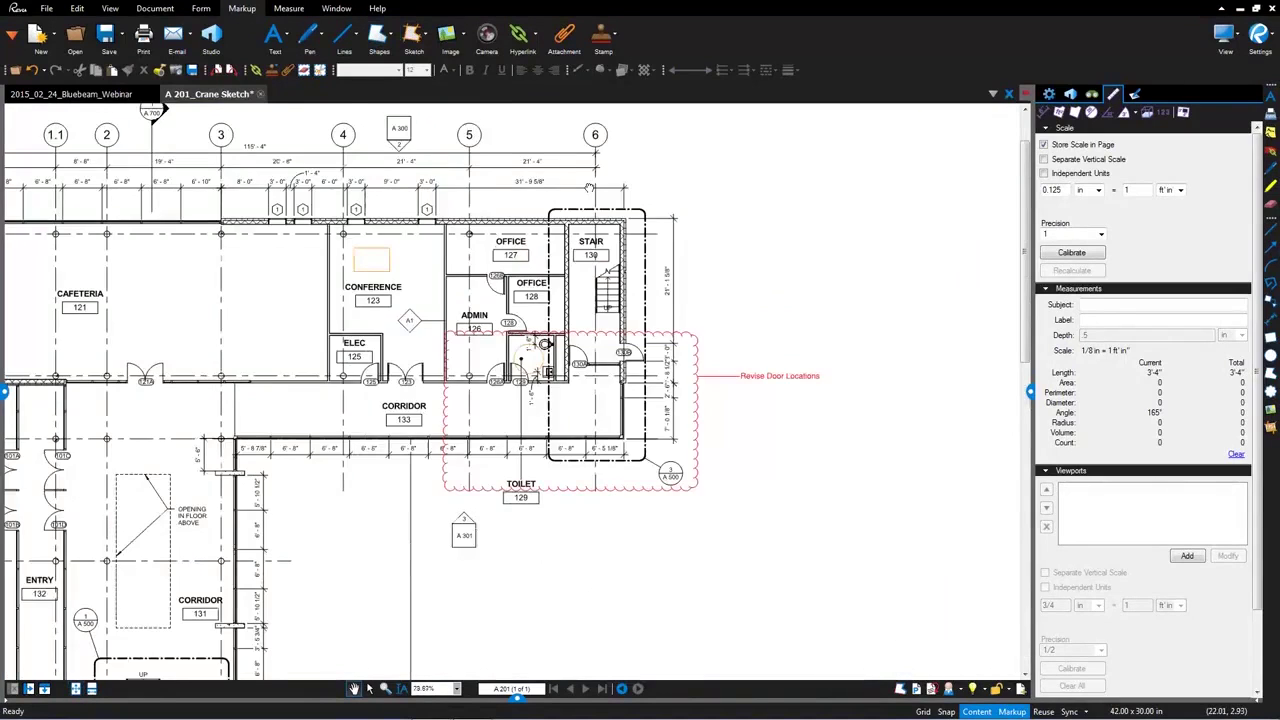
pyautogui.scroll(1, 590, 187)
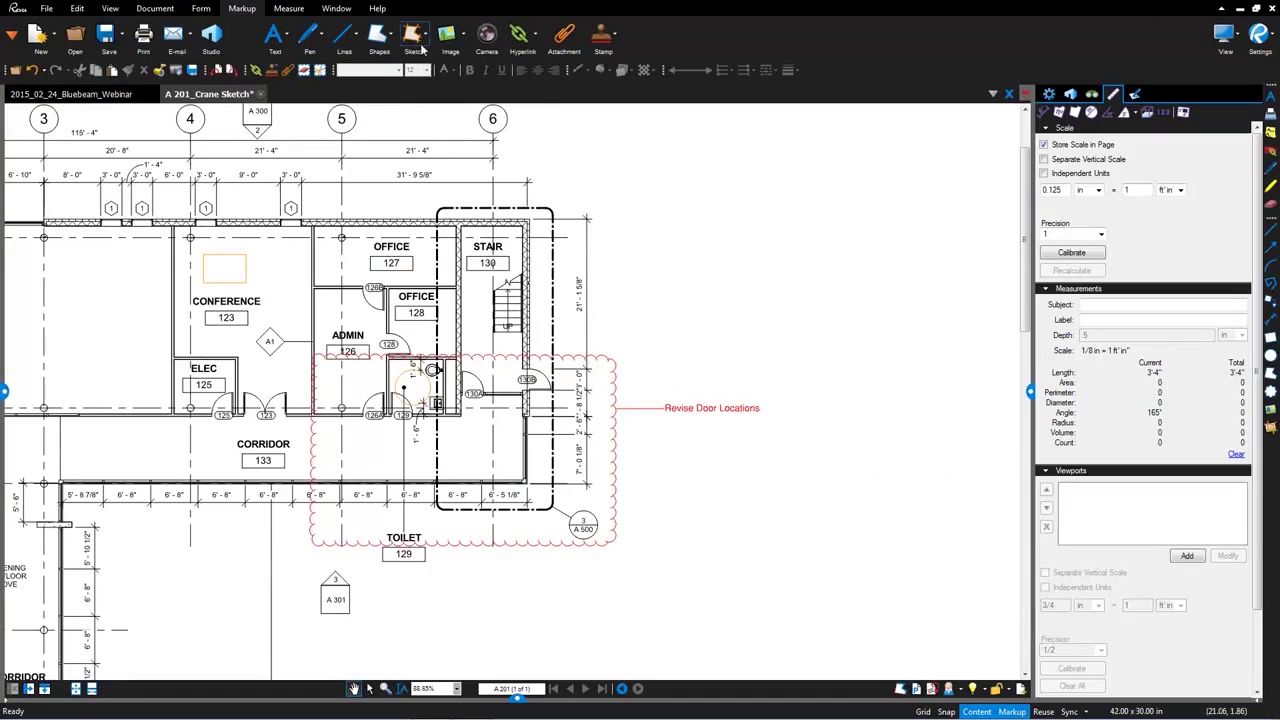
pyautogui.click(422, 47)
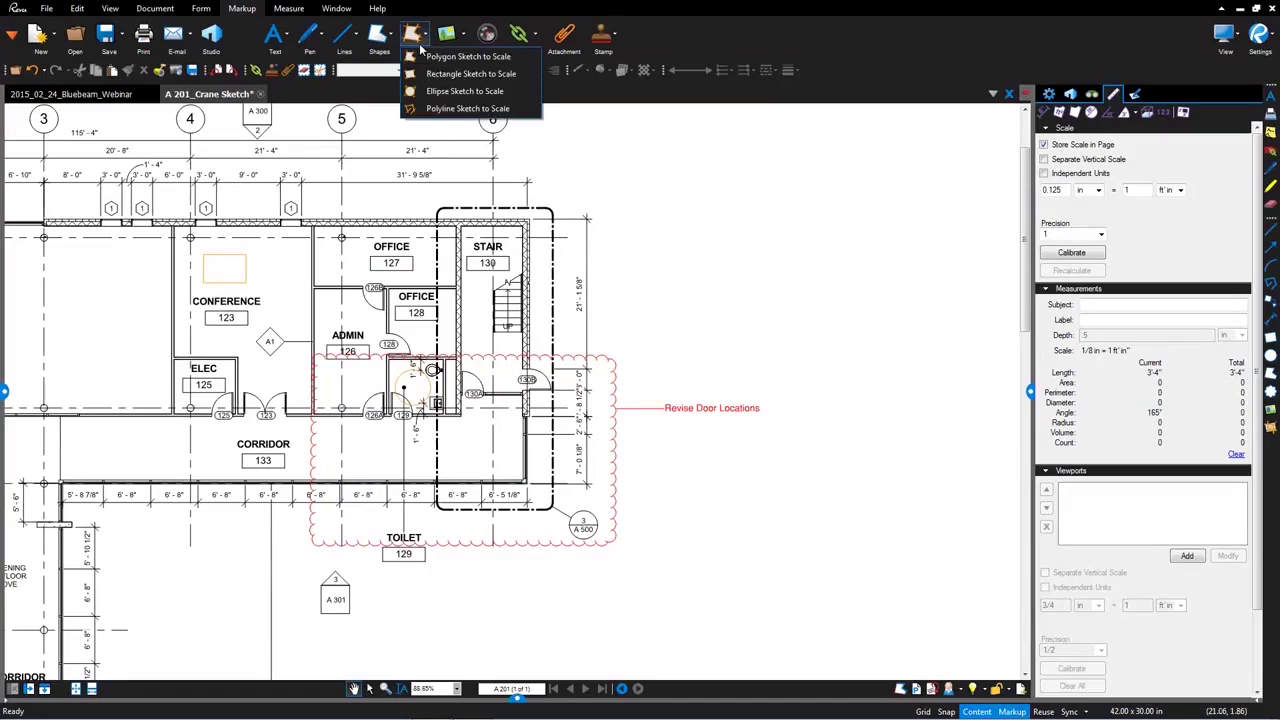
pyautogui.click(443, 110)
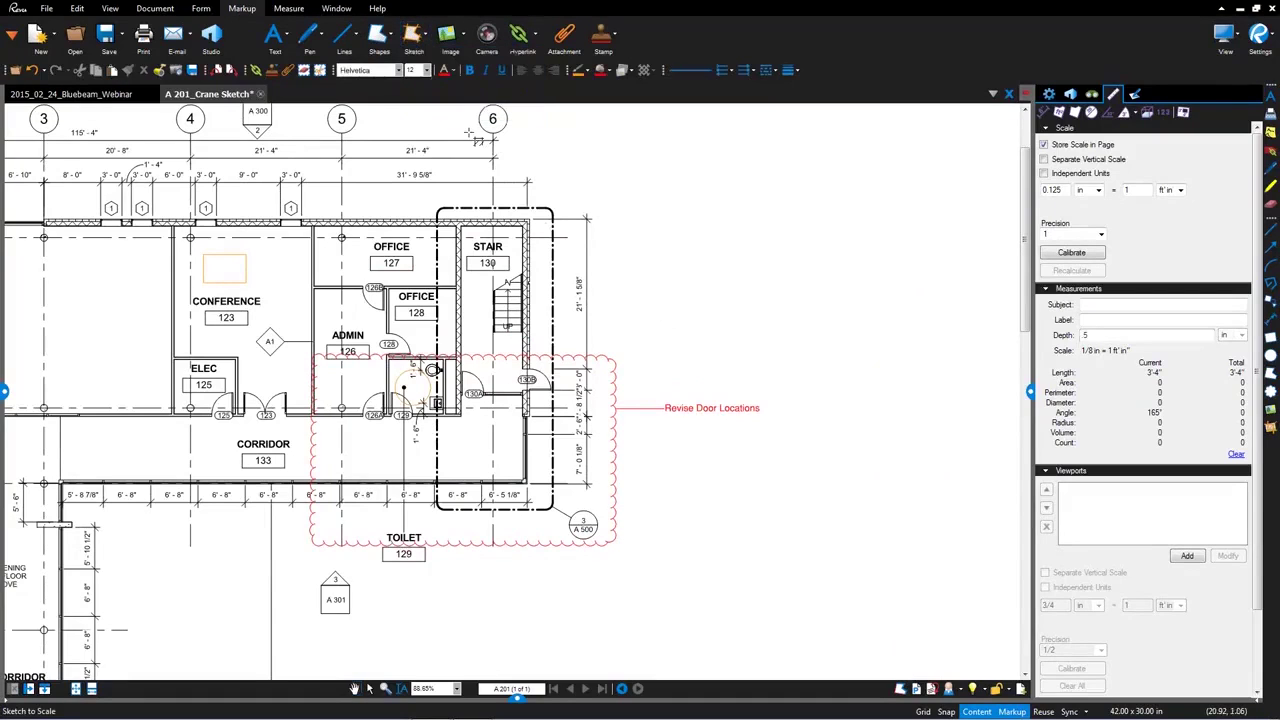
pyautogui.click(586, 218)
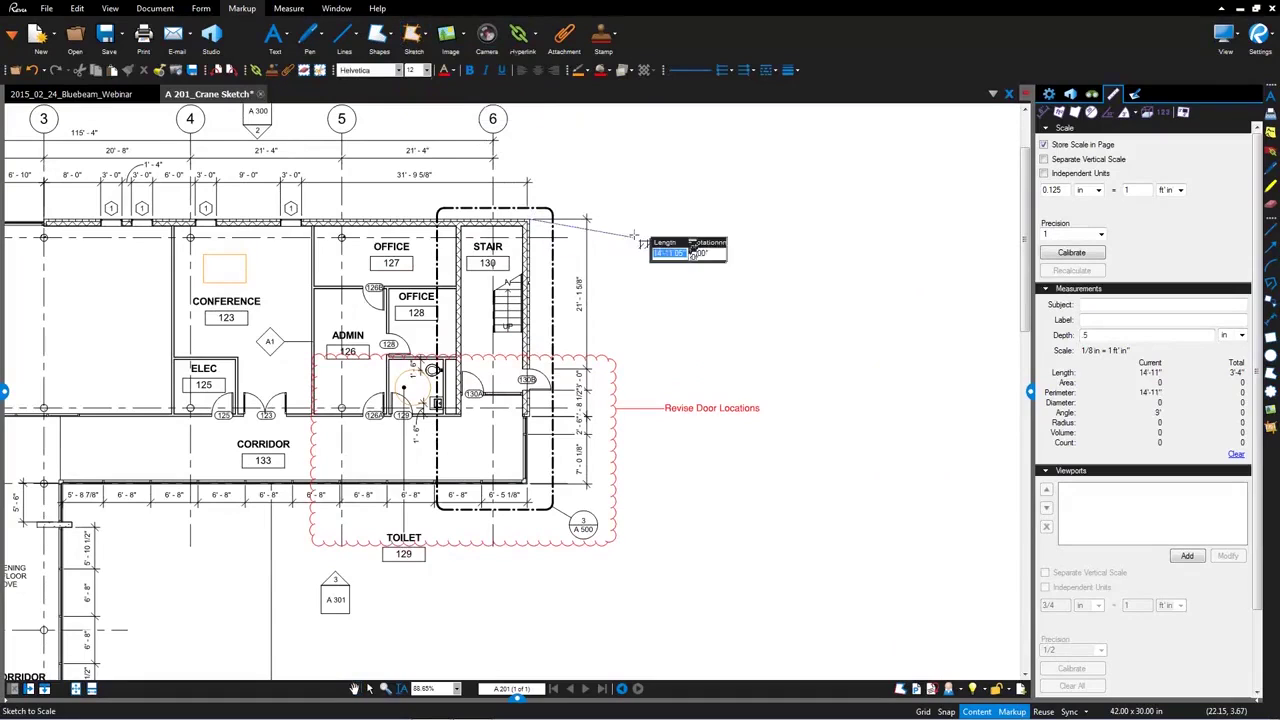
pyautogui.write('40')
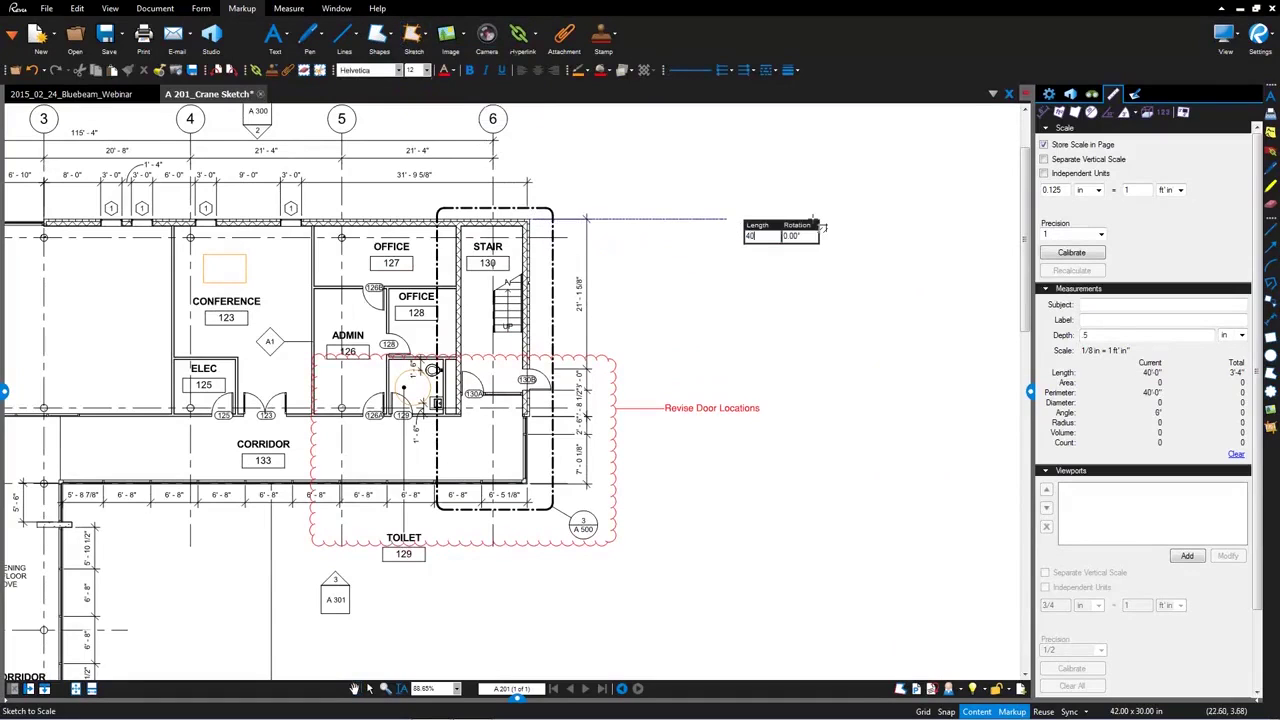
pyautogui.press('Return')
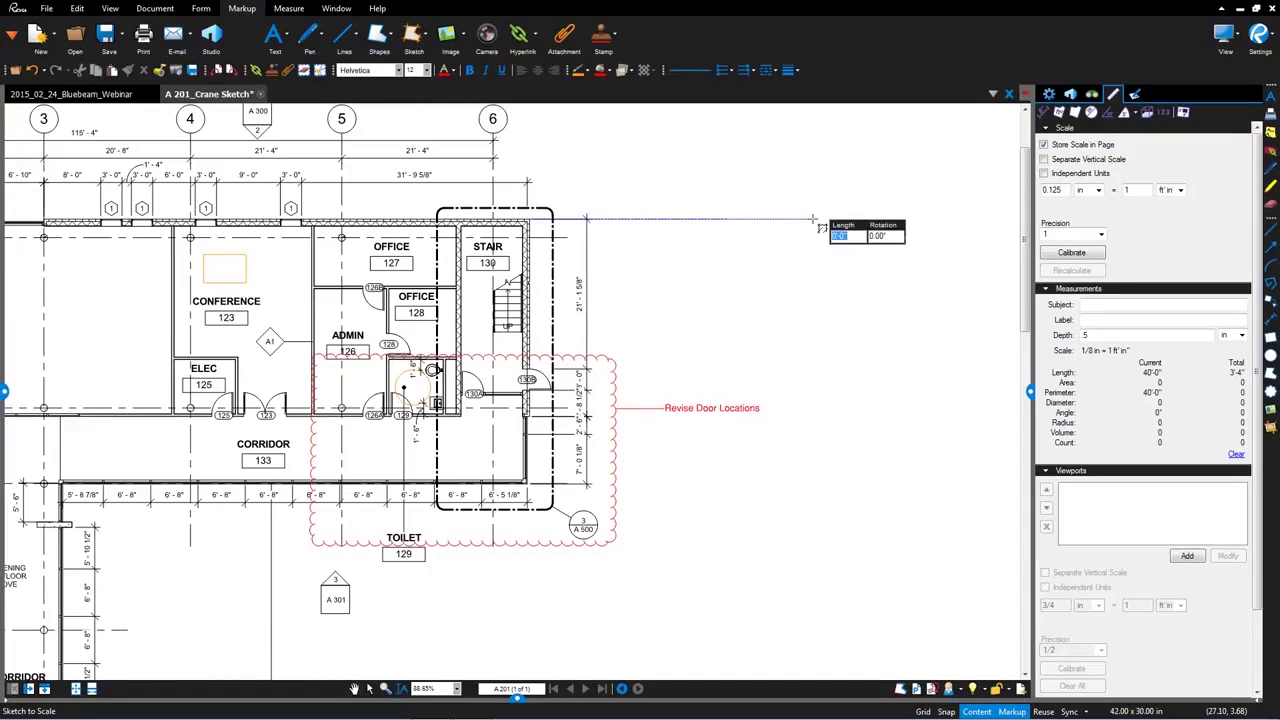
pyautogui.write('30')
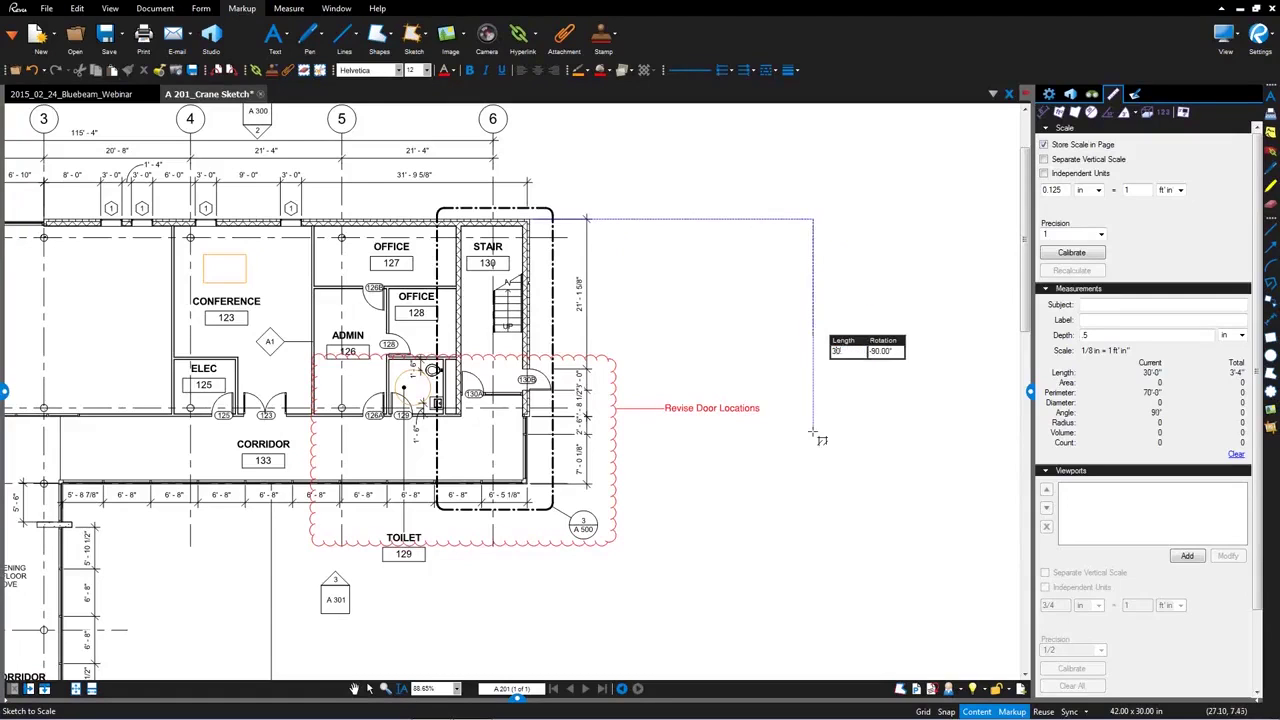
pyautogui.press('Return')
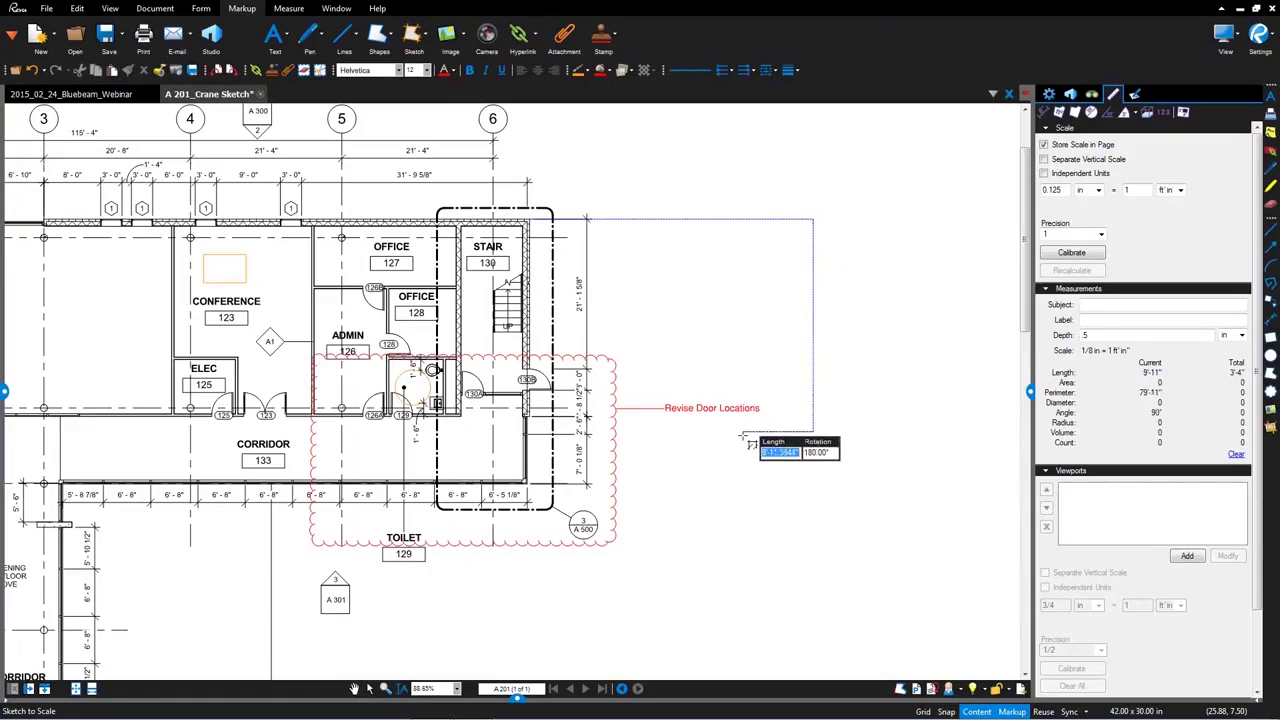
pyautogui.write('40')
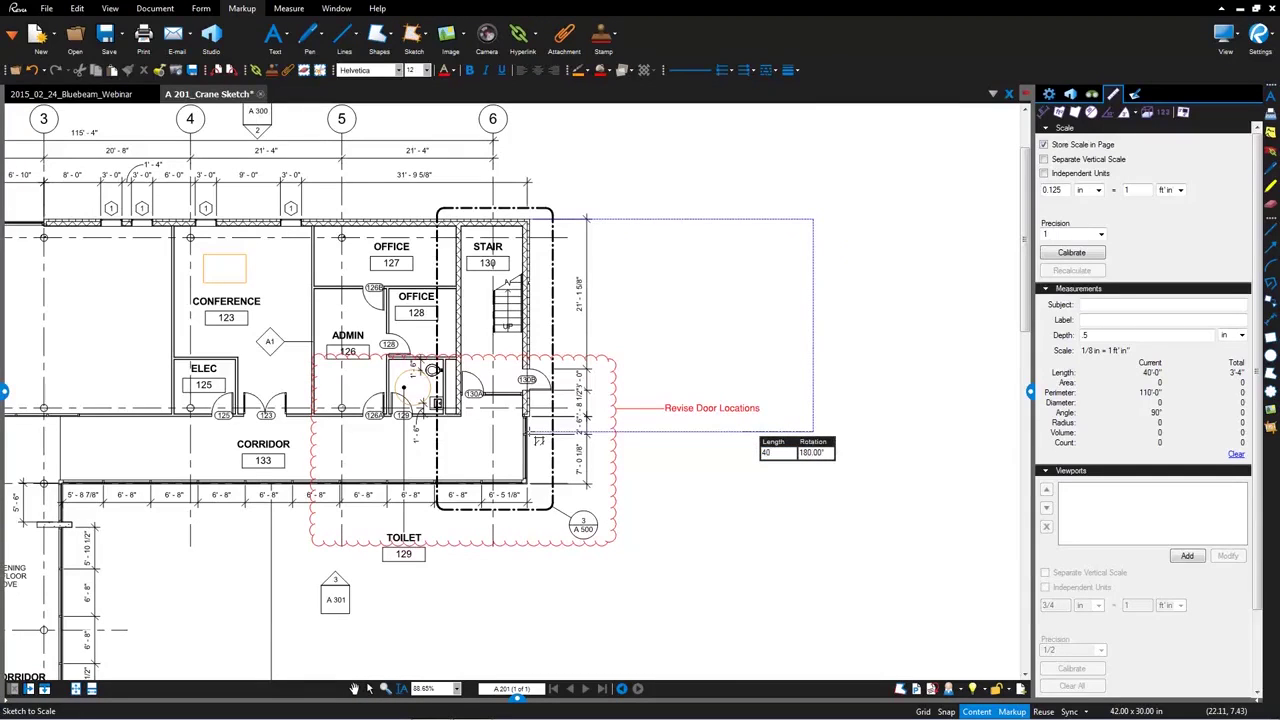
pyautogui.press('Return')
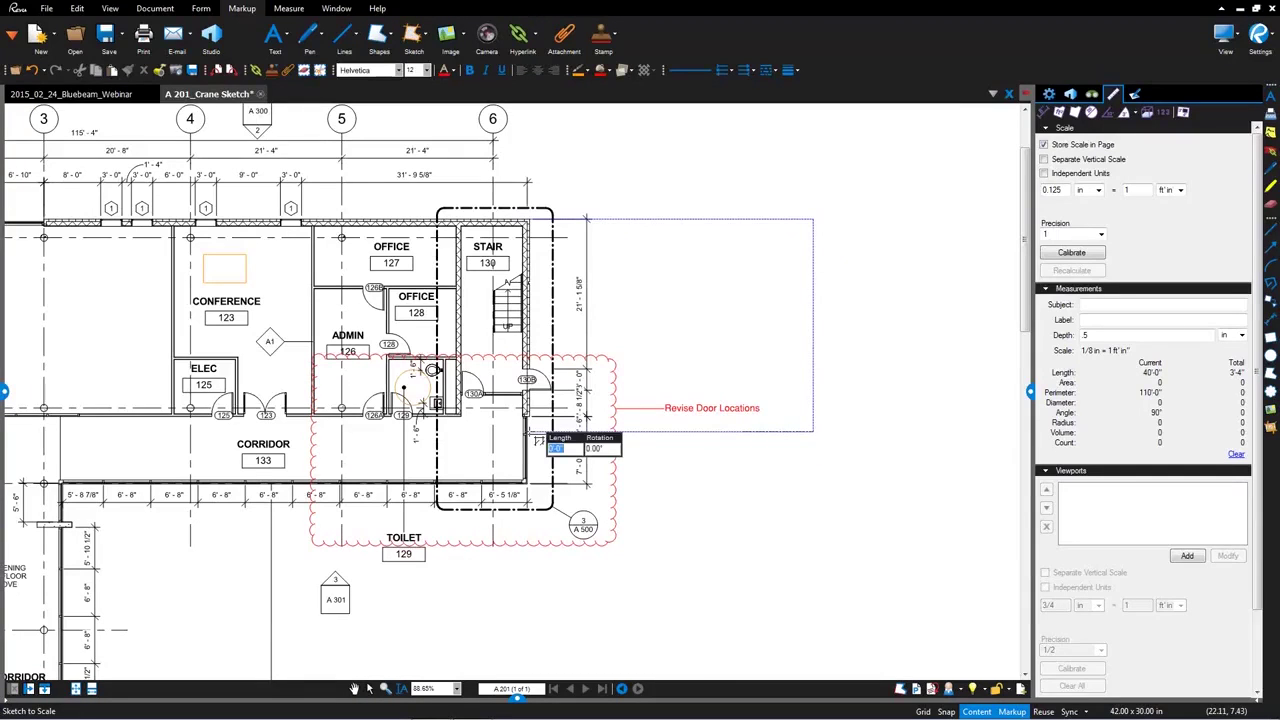
pyautogui.click(530, 432)
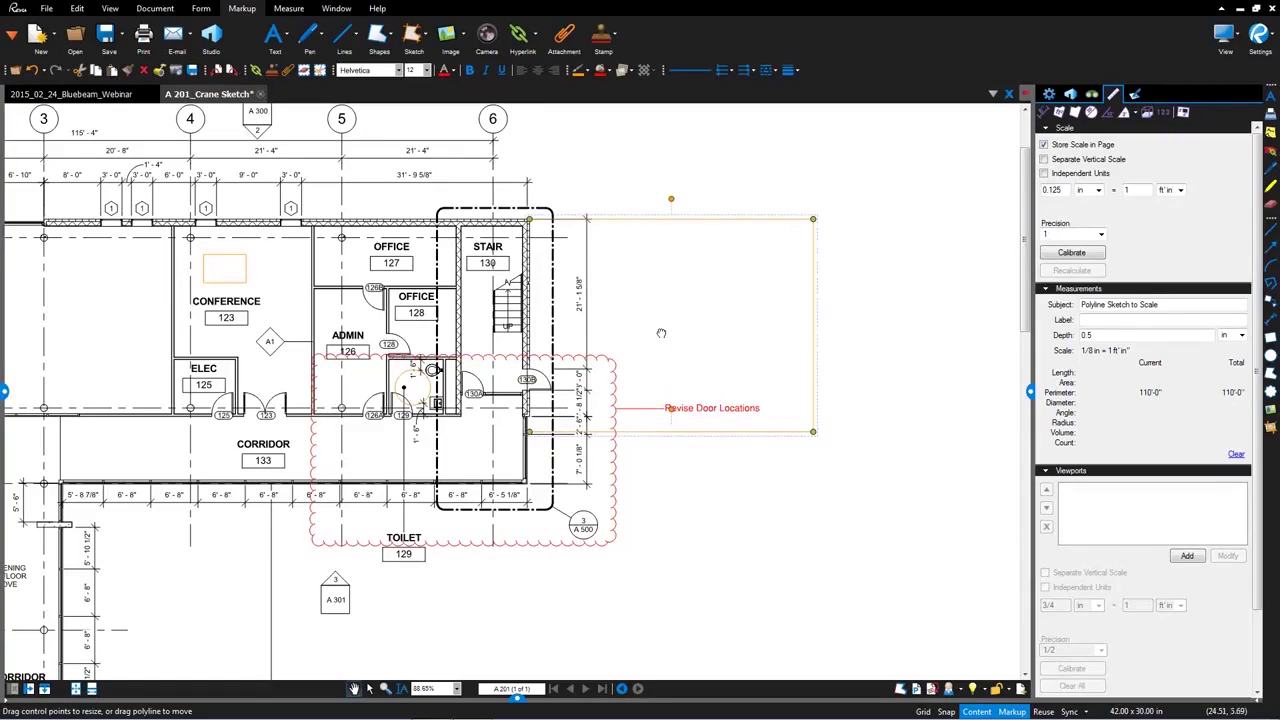
# Show the measurement captions on the polyline sketch beside Stair 130 and on the rectangle sketch in Conference 123
pyautogui.scroll(1, 720, 300)
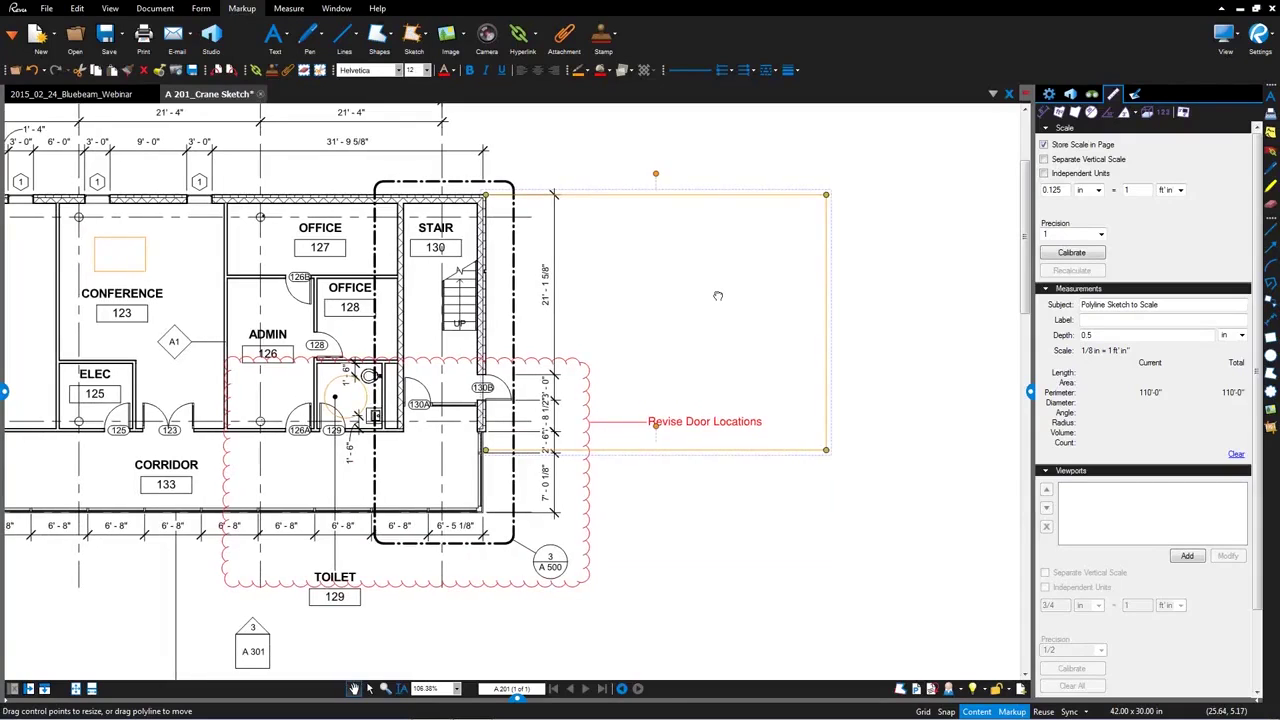
pyautogui.moveTo(718, 296)
pyautogui.mouseDown()
pyautogui.moveTo(632, 263)
pyautogui.moveTo(921, 188)
pyautogui.mouseUp()
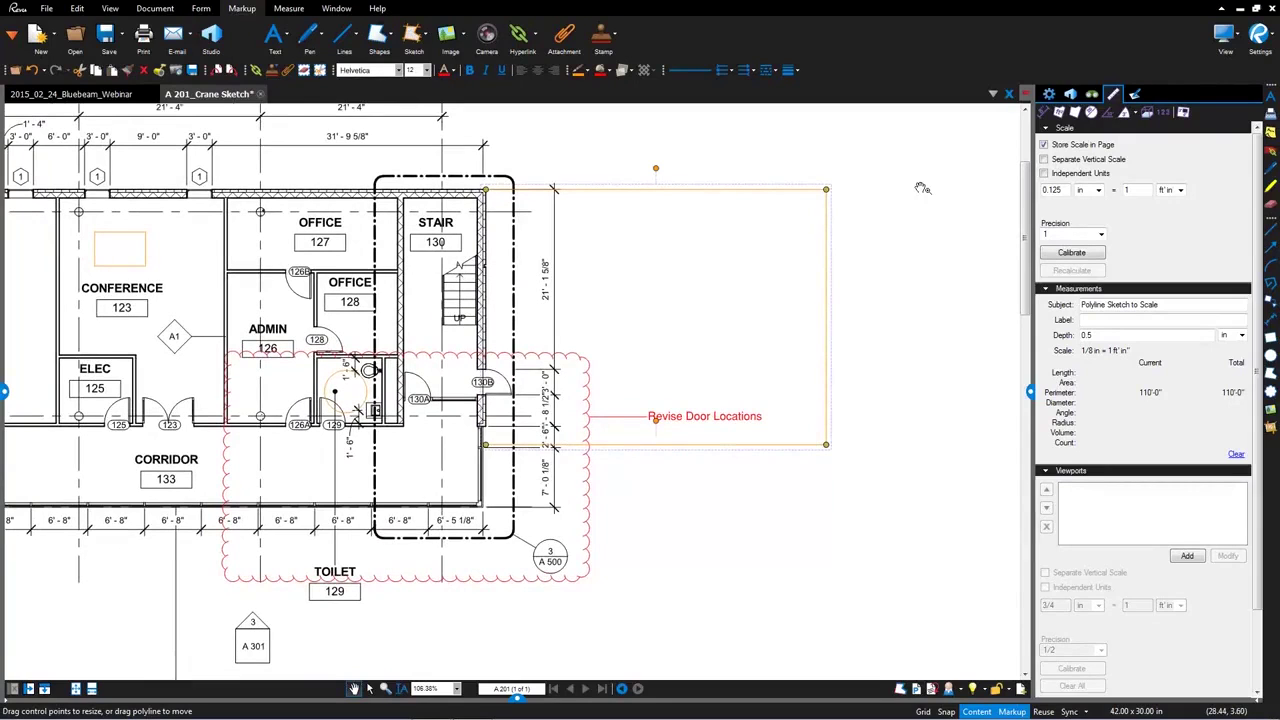
pyautogui.click(1049, 94)
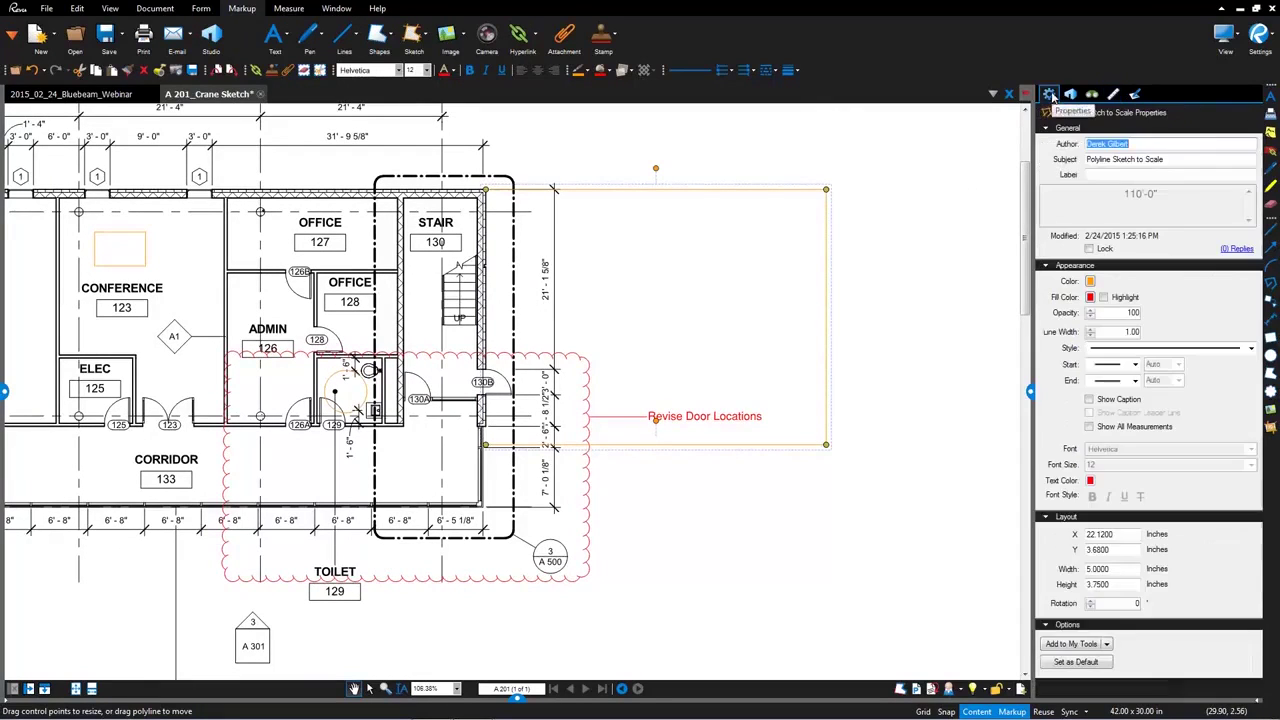
pyautogui.click(1090, 400)
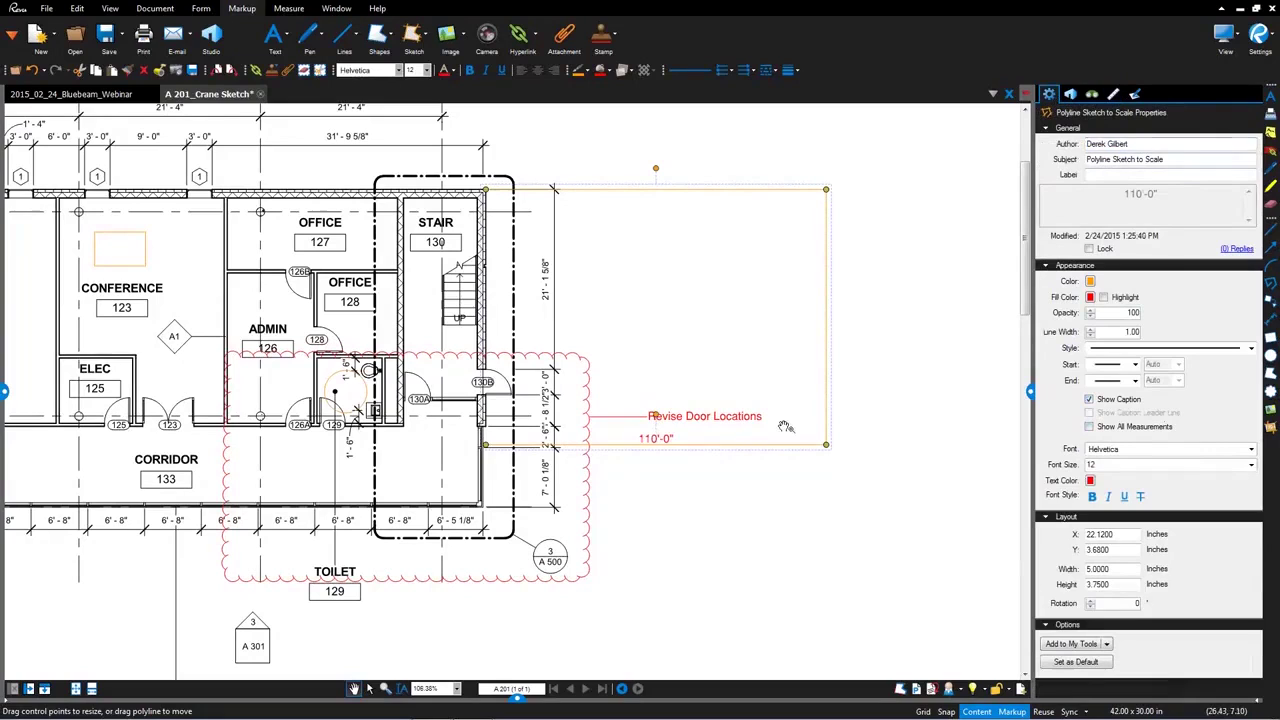
pyautogui.click(658, 442)
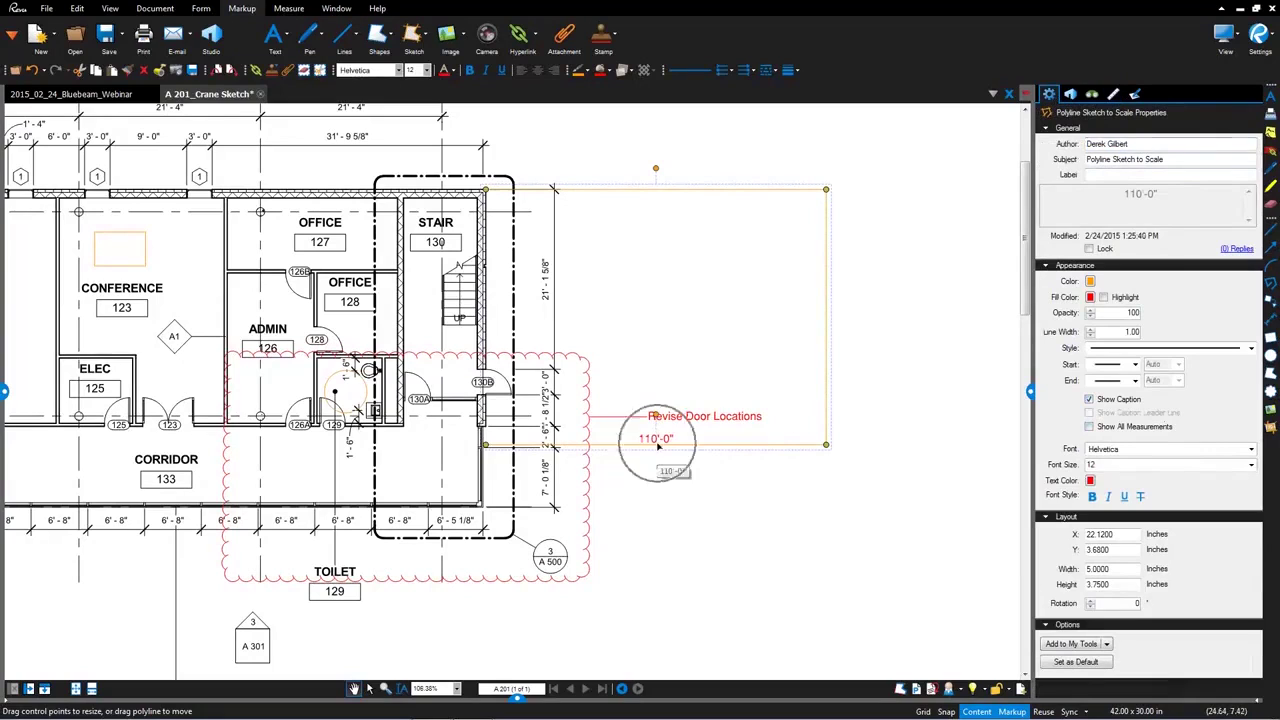
pyautogui.click(140, 268)
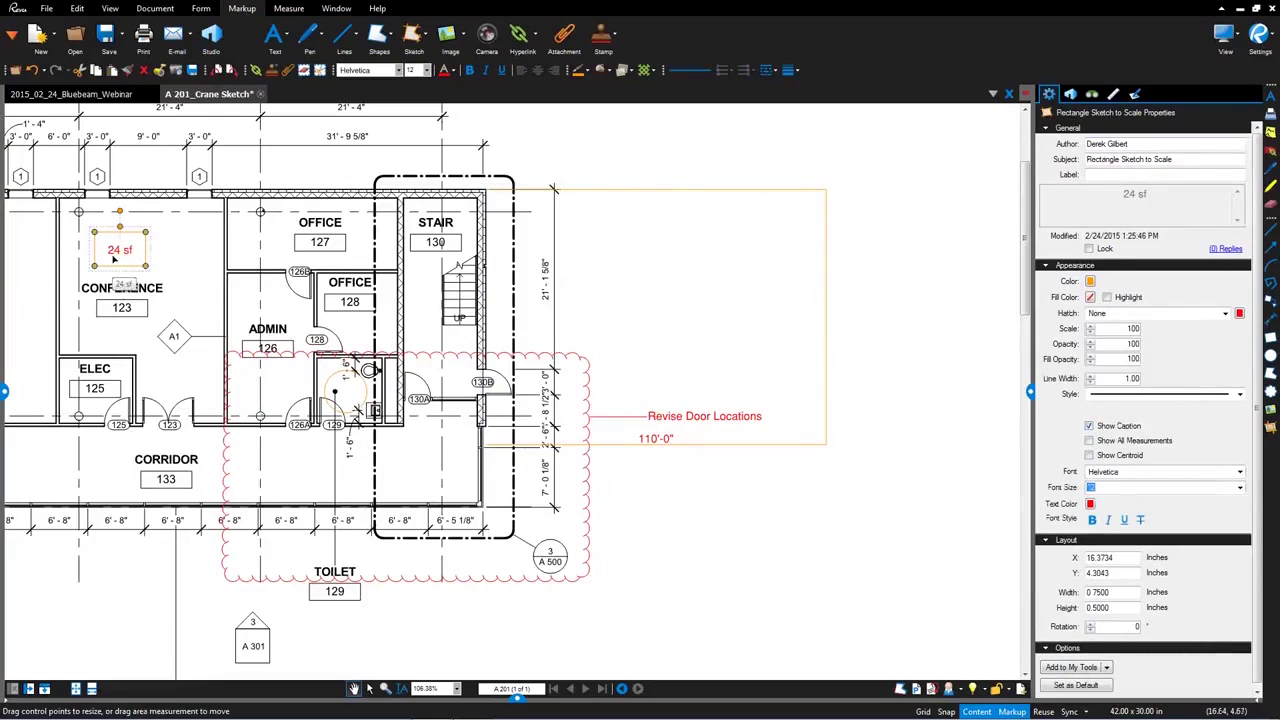
pyautogui.click(115, 259)
# Review the Dynamic Tool Set Scaler and Capture 2.0 slide in the 2015_02_24_Bluebeam_Webinar document and return to the A 201_Crane Sketch plan
pyautogui.hotkey('ctrl', '0')
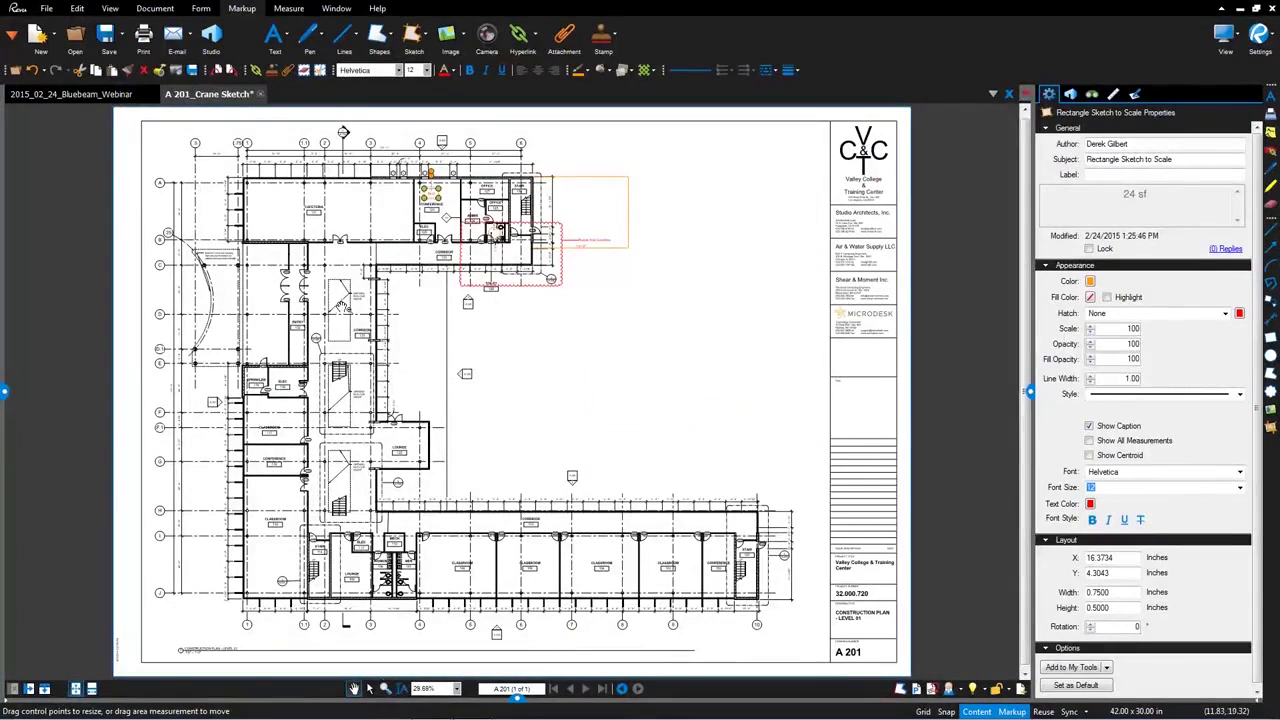
pyautogui.click(93, 97)
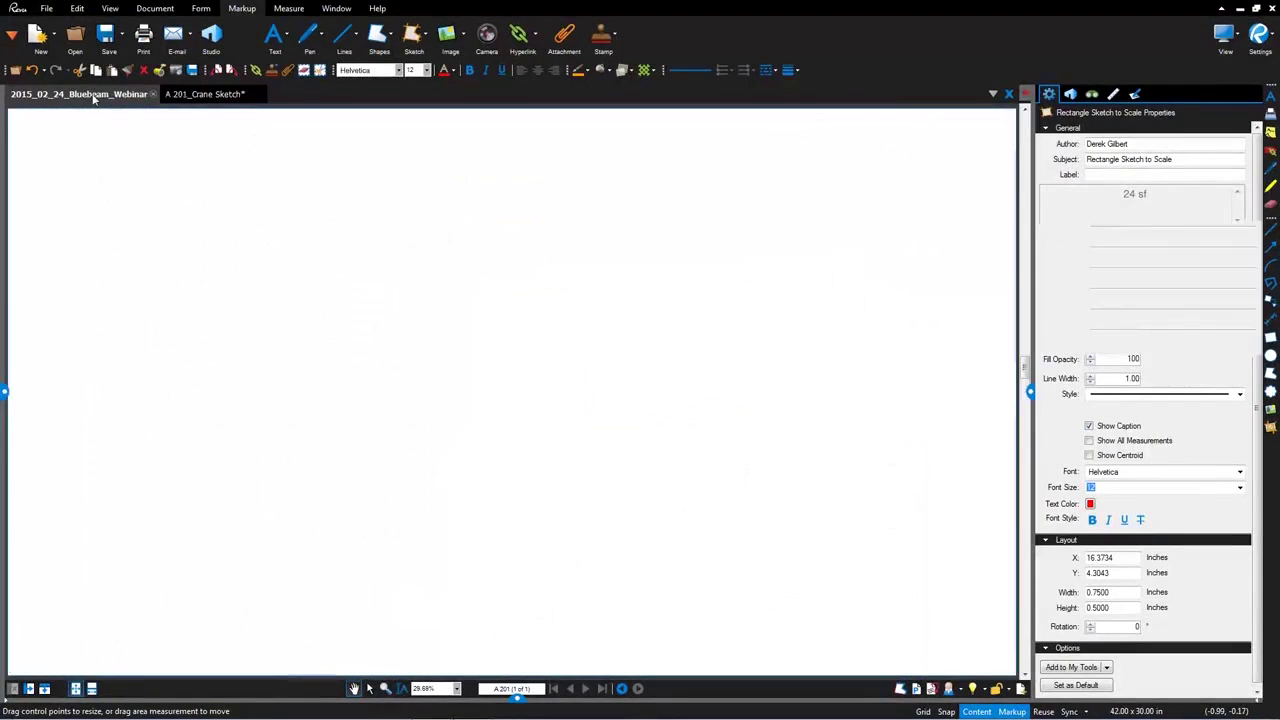
pyautogui.click(590, 688)
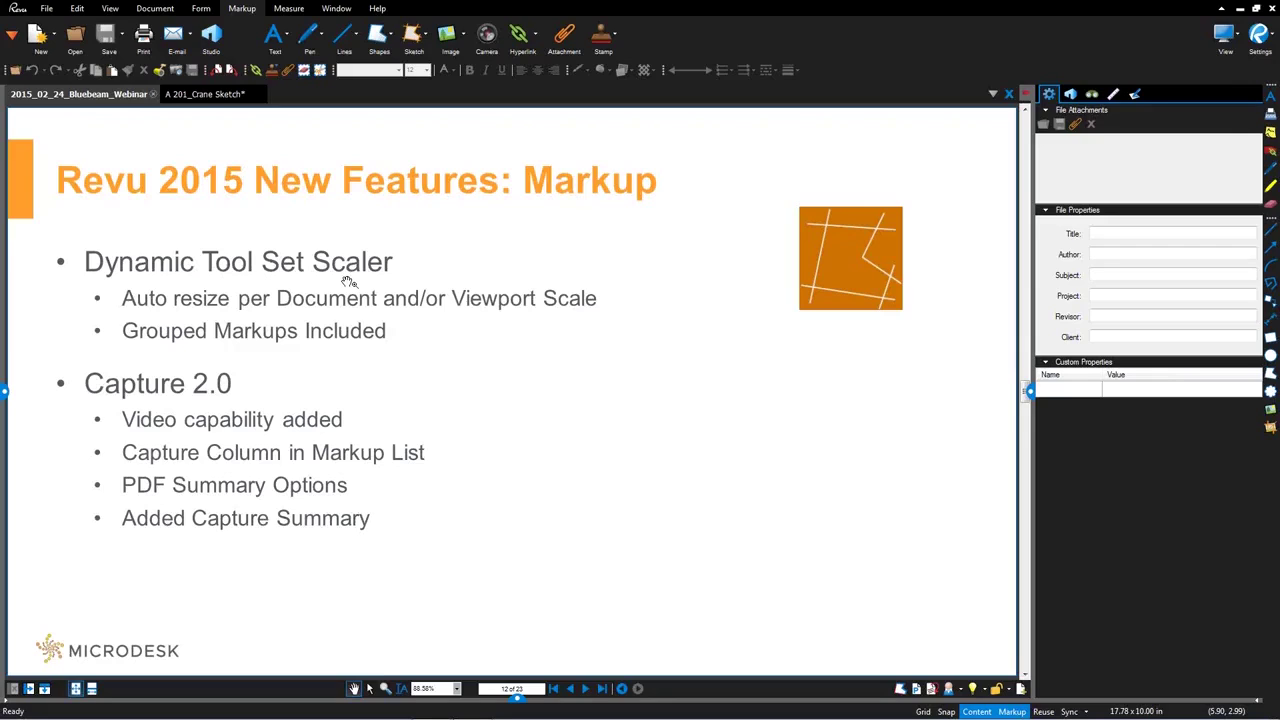
pyautogui.click(197, 94)
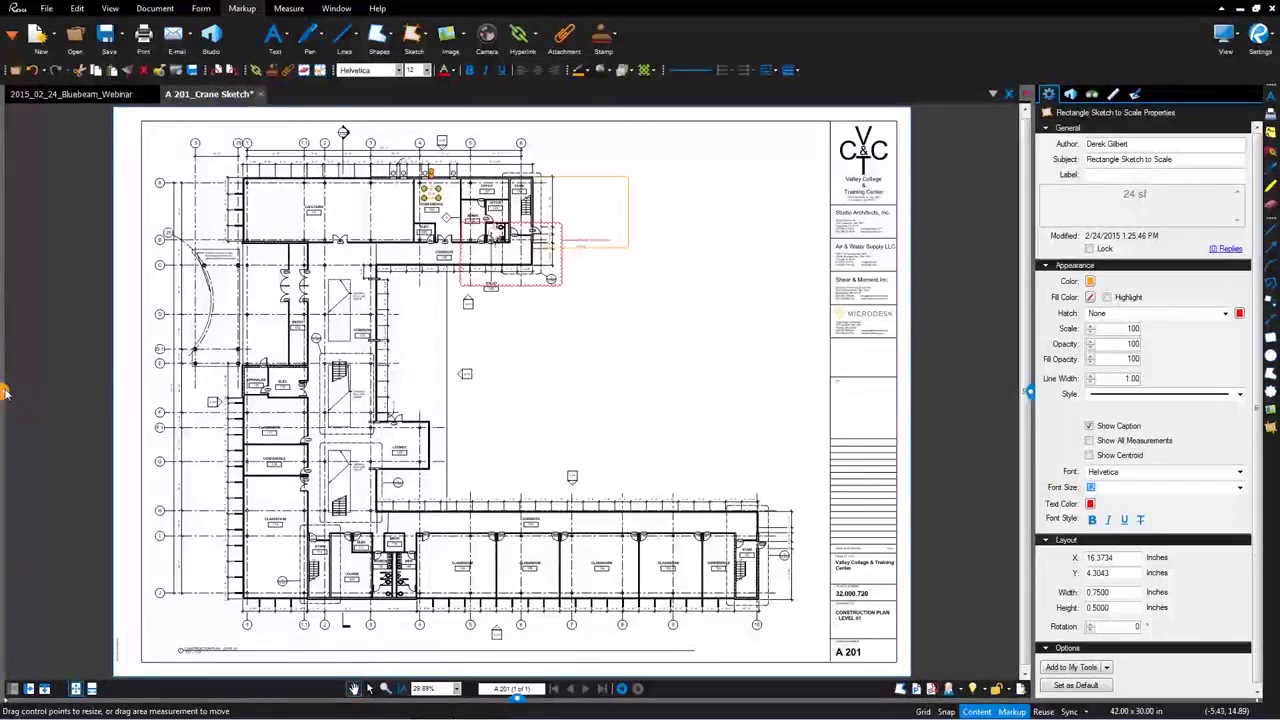
# Open A 100_Crane_Sketch.pdf from the pinned 04 Cloud Sketch Tools and Scaler folder, show the Tool Chest and hide the properties
pyautogui.click(5, 393)
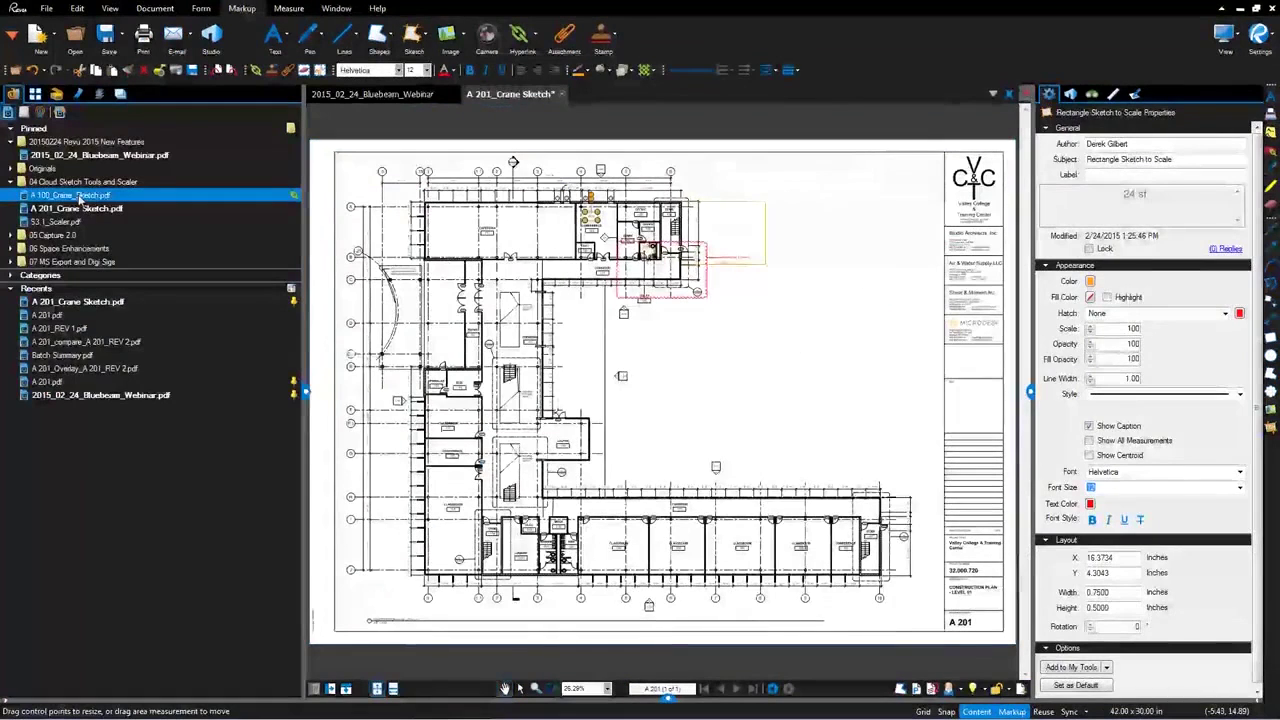
pyautogui.click(80, 196)
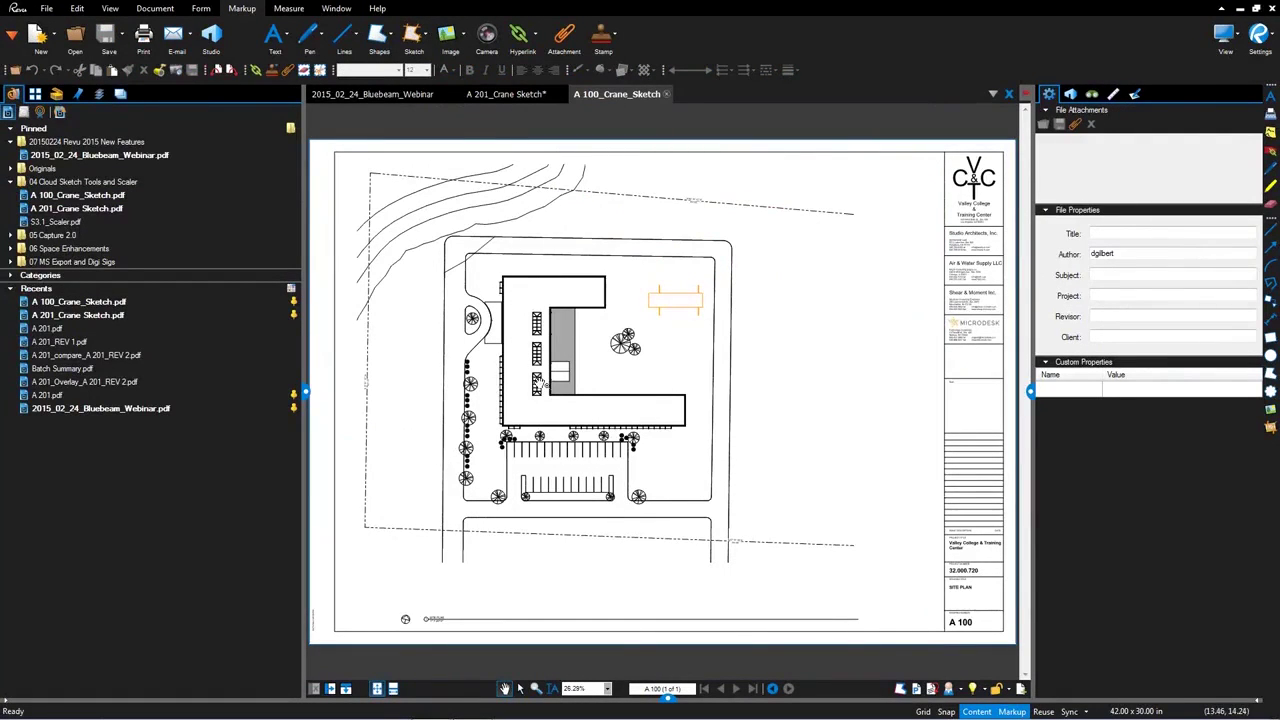
pyautogui.click(57, 94)
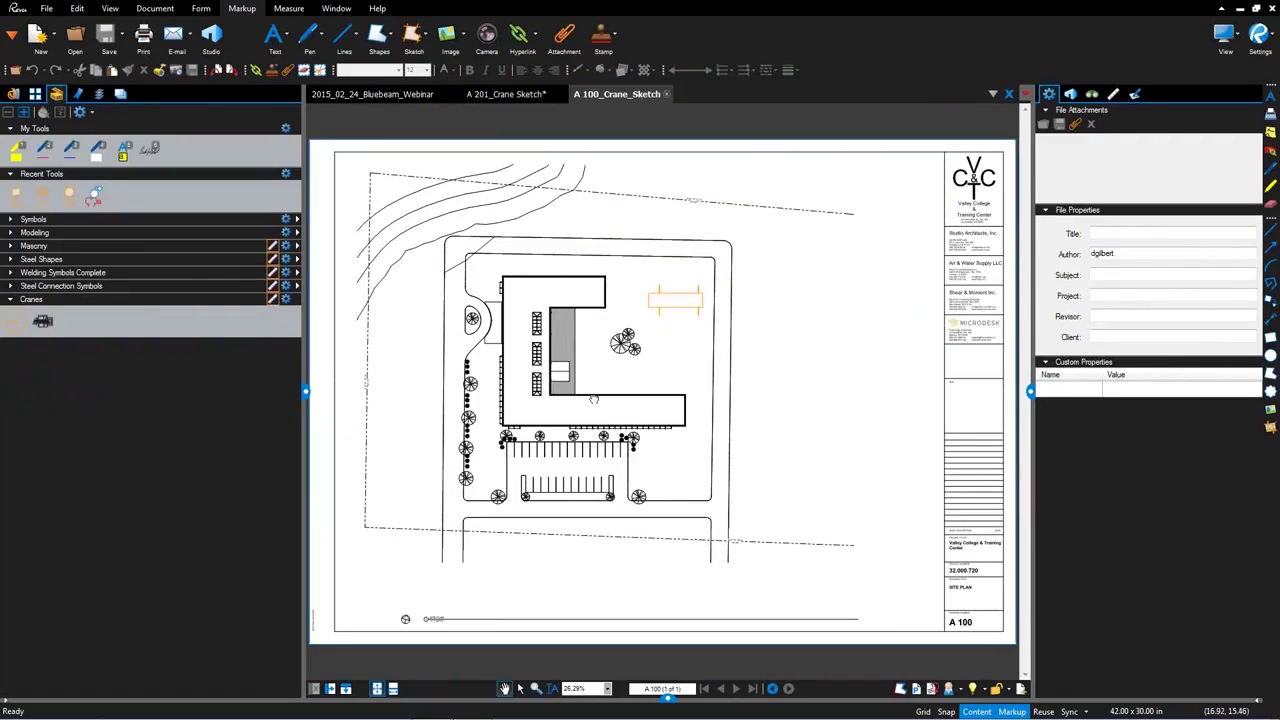
pyautogui.moveTo(593, 399); pyautogui.dragTo(581, 393)
pyautogui.click(1030, 390)
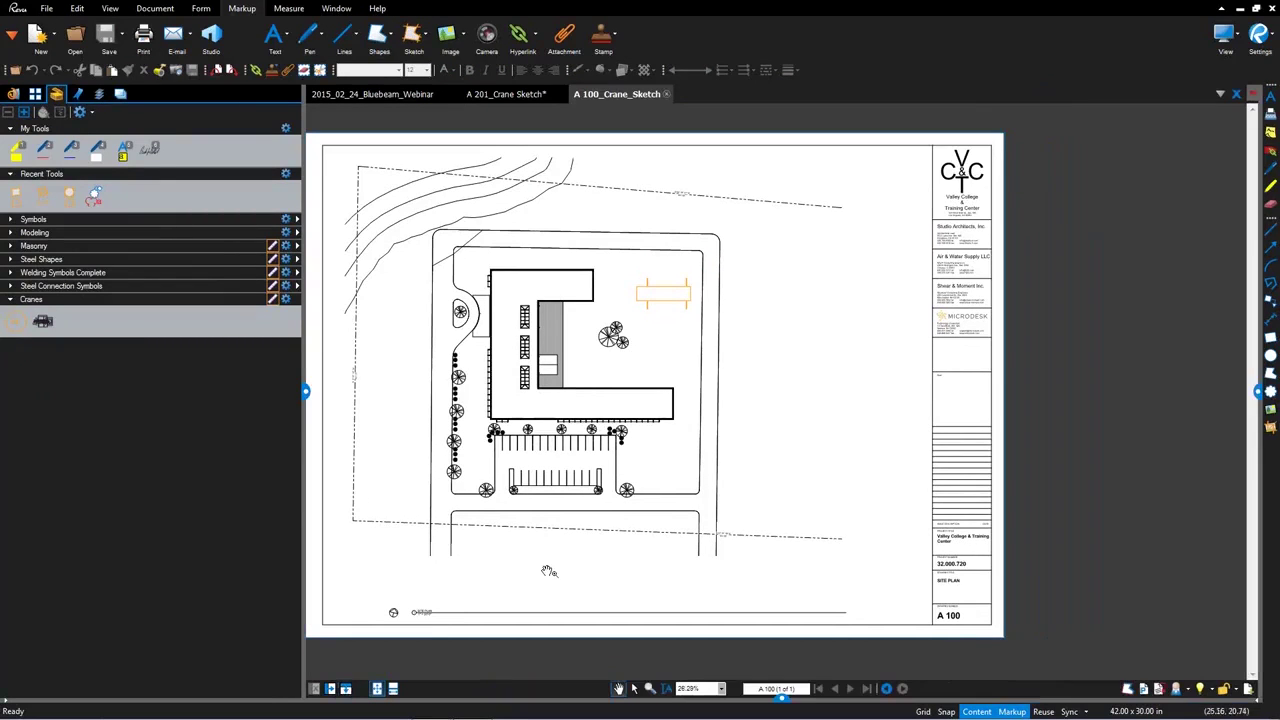
# Split the workspace vertically to show the A 201_Crane Sketch plan beside the A 100_Crane_Sketch site plan
pyautogui.click(345, 689)
pyautogui.click(345, 689)
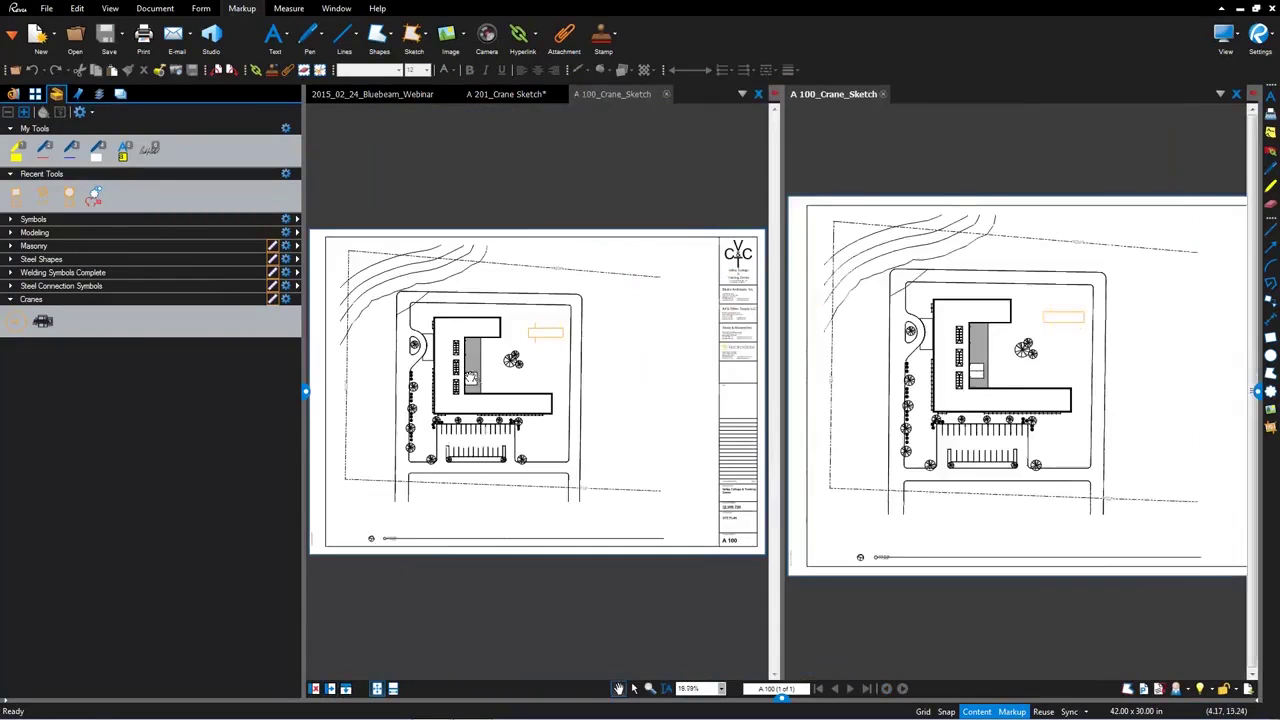
pyautogui.click(516, 95)
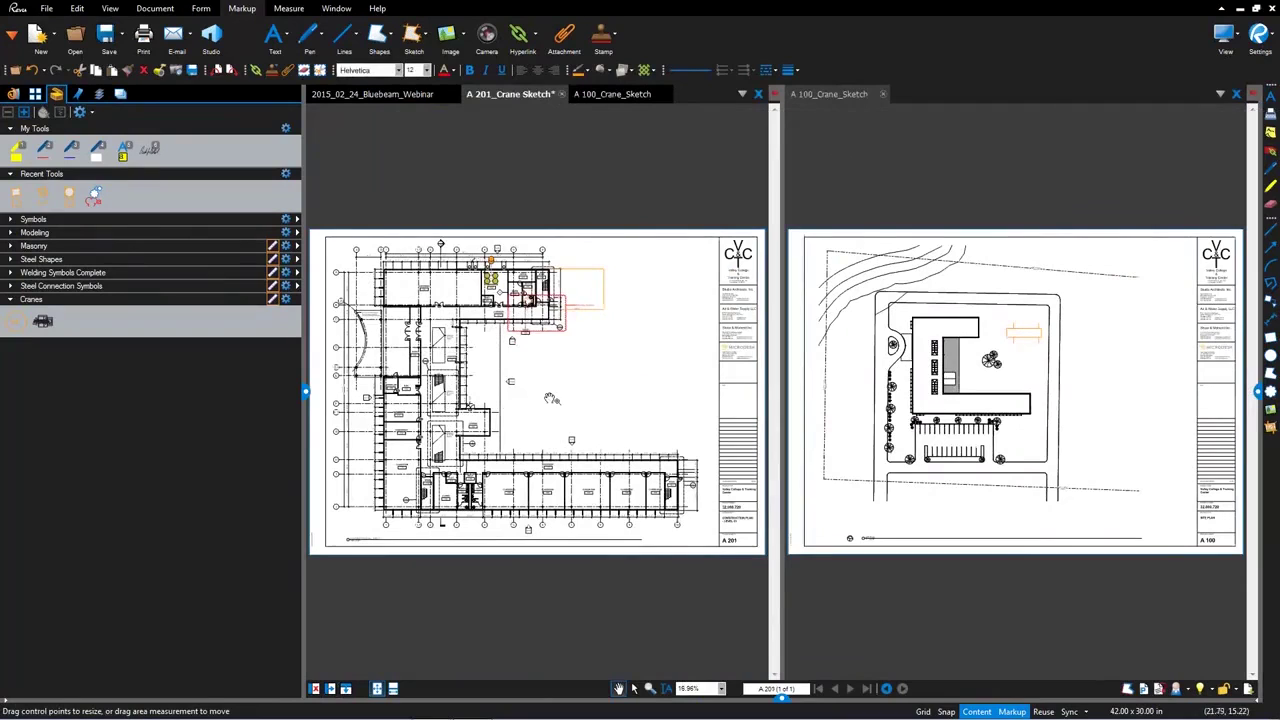
pyautogui.click(1068, 387)
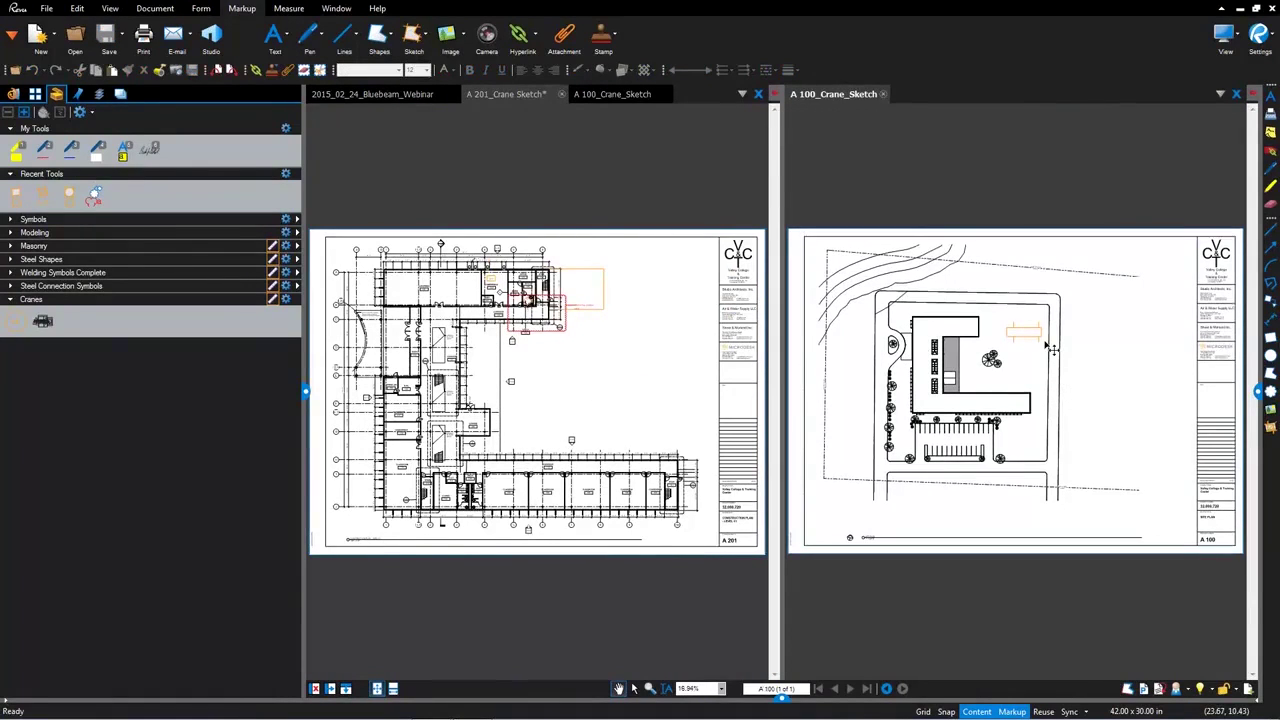
# Inspect the existing crane sketch on the A 100 site plan and review the baseline scale of the Cranes tool set
pyautogui.scroll(8, 1013, 328)
pyautogui.scroll(-2, 1013, 328)
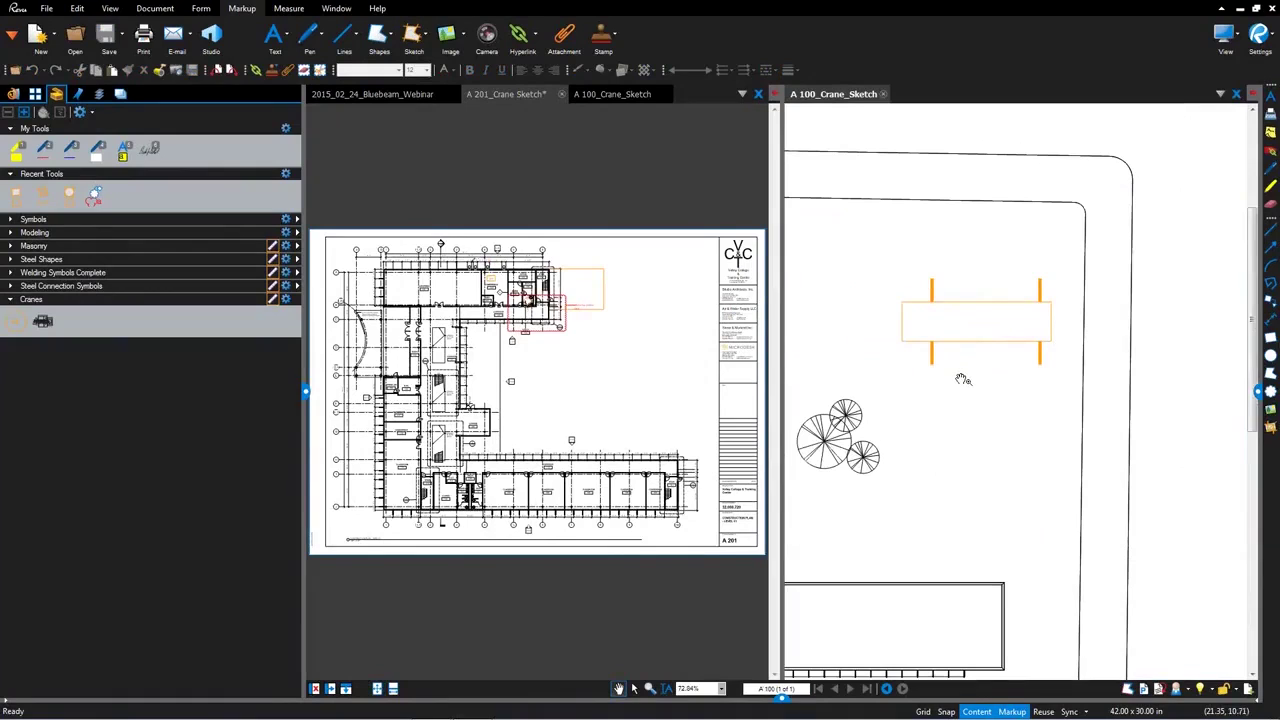
pyautogui.scroll(-1, 961, 379)
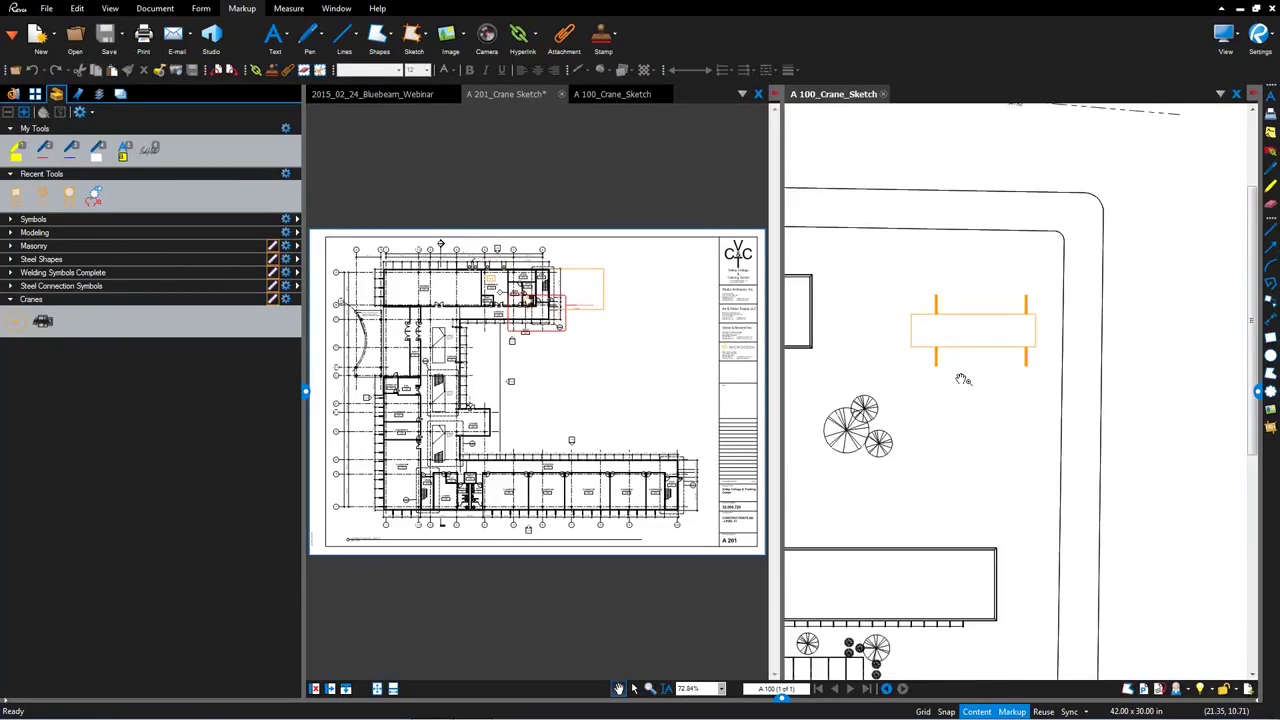
pyautogui.scroll(-2, 961, 379)
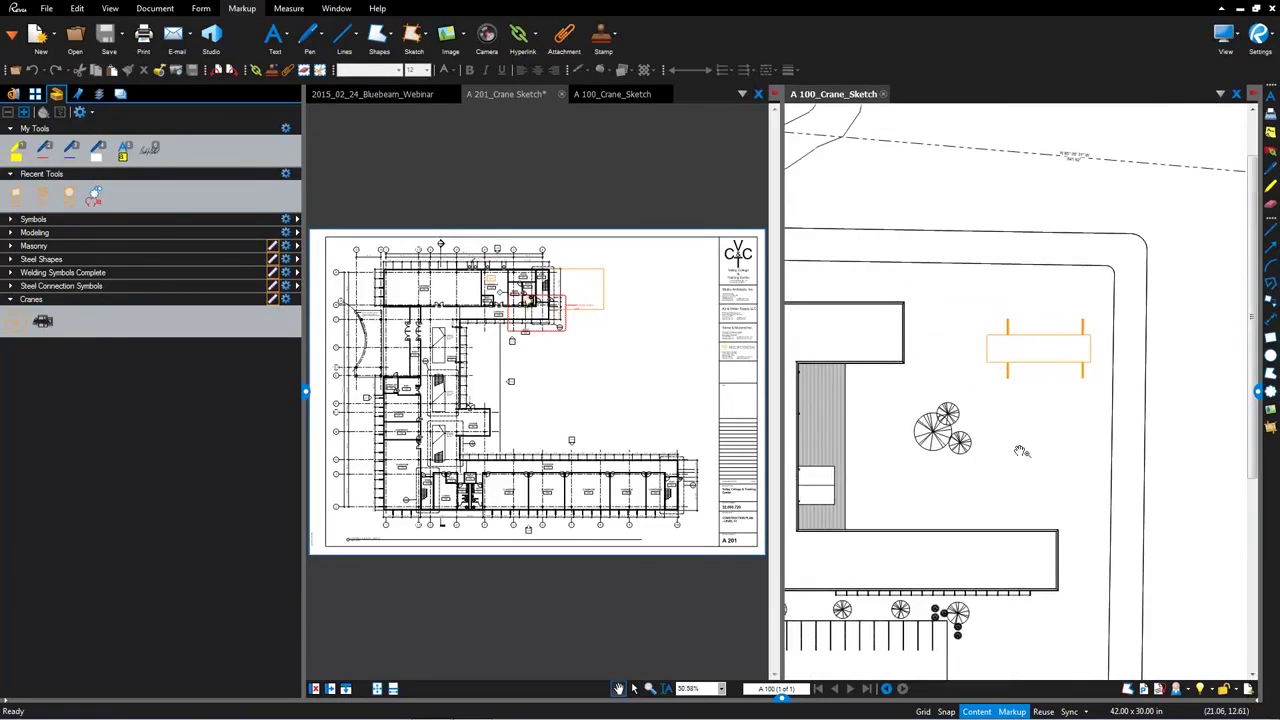
pyautogui.scroll(-5, 1019, 450)
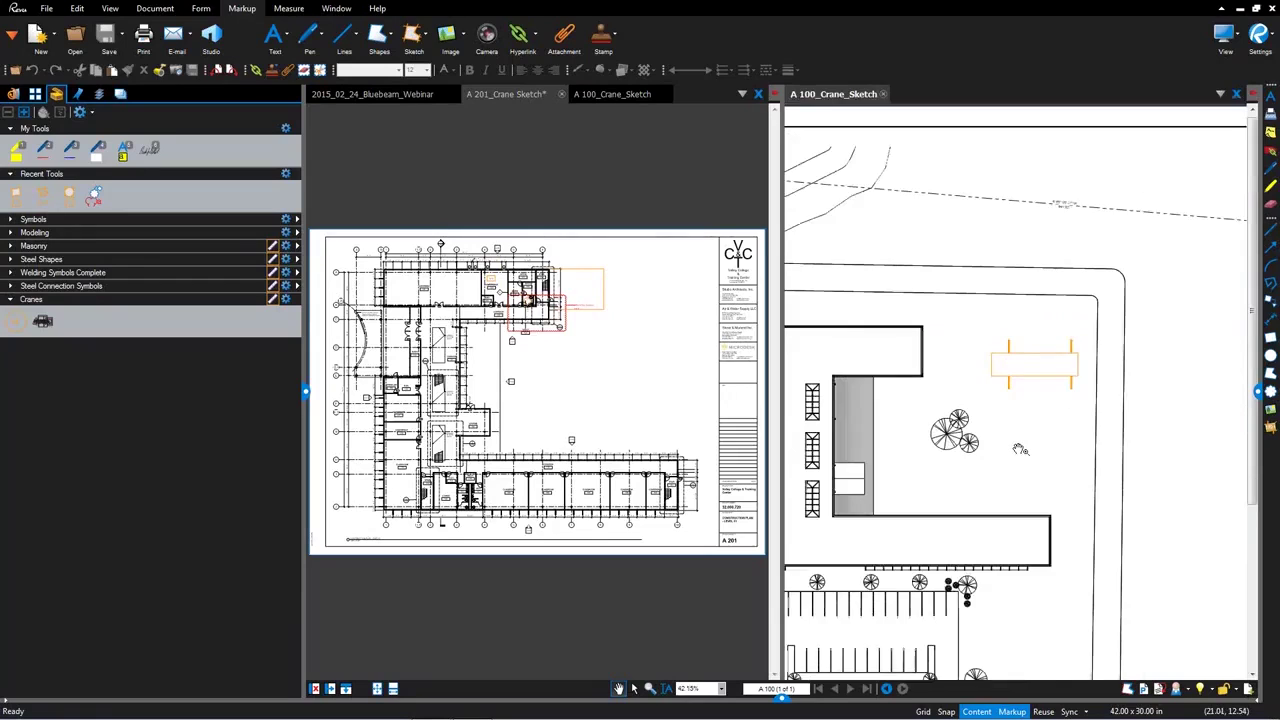
pyautogui.click(286, 301)
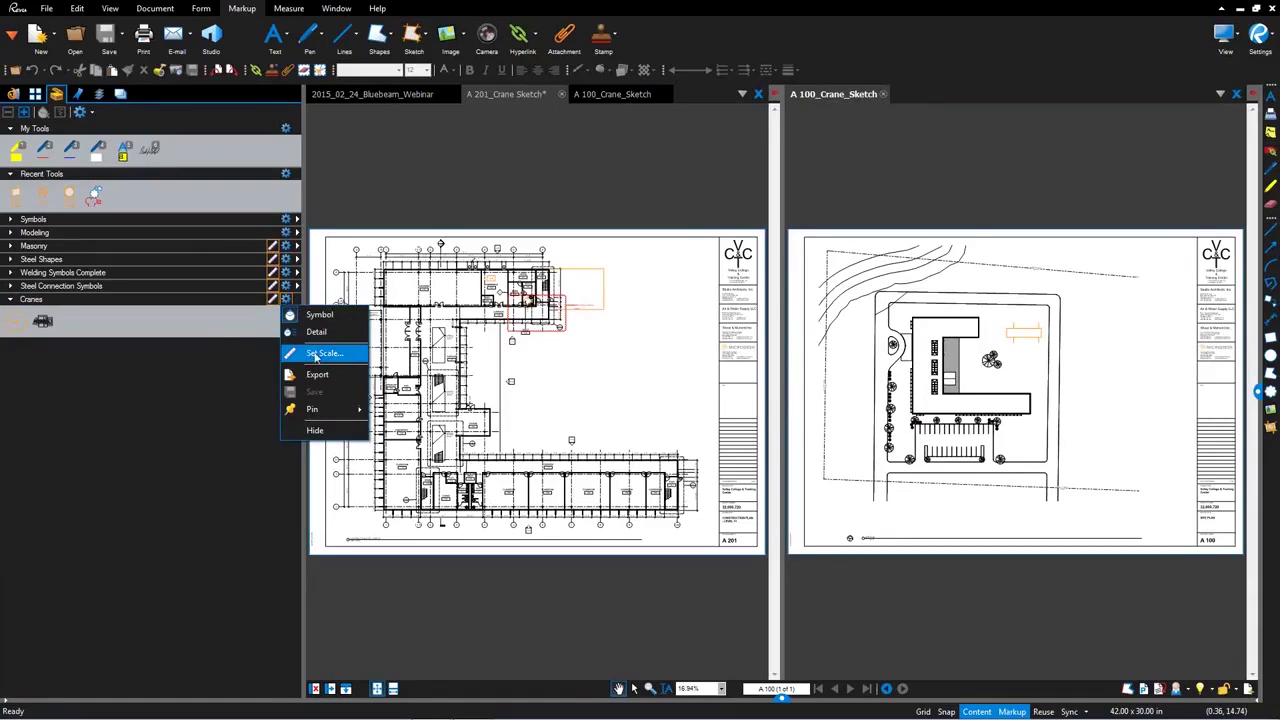
pyautogui.click(322, 355)
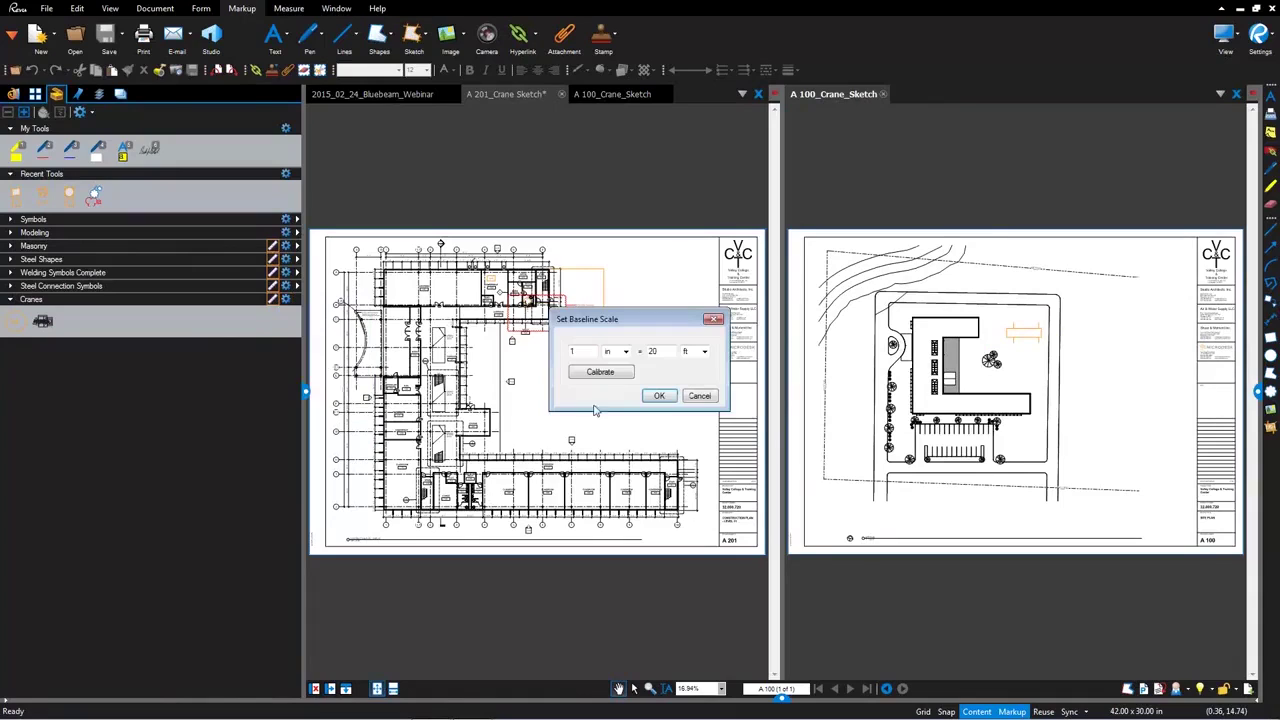
pyautogui.click(662, 397)
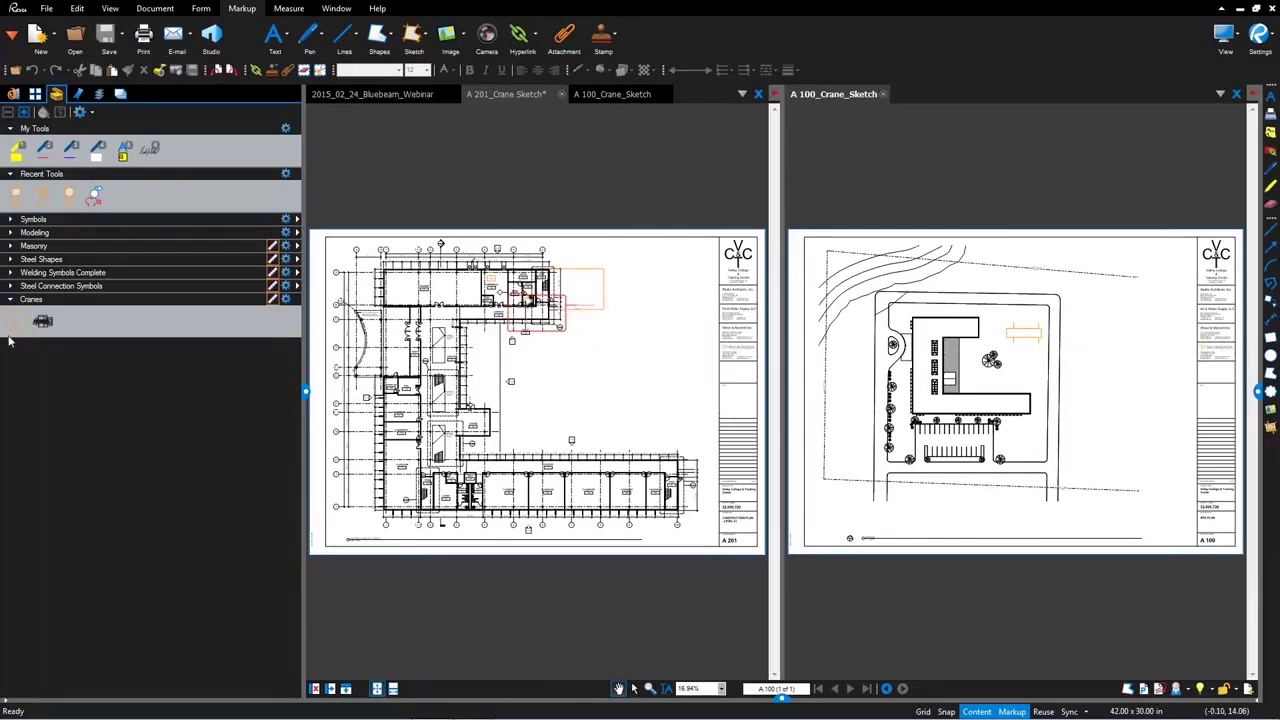
# Place the crane with its swing-radius circle from the Cranes tool set in the building's courtyard on both A 100 and A 201
pyautogui.click(15, 322)
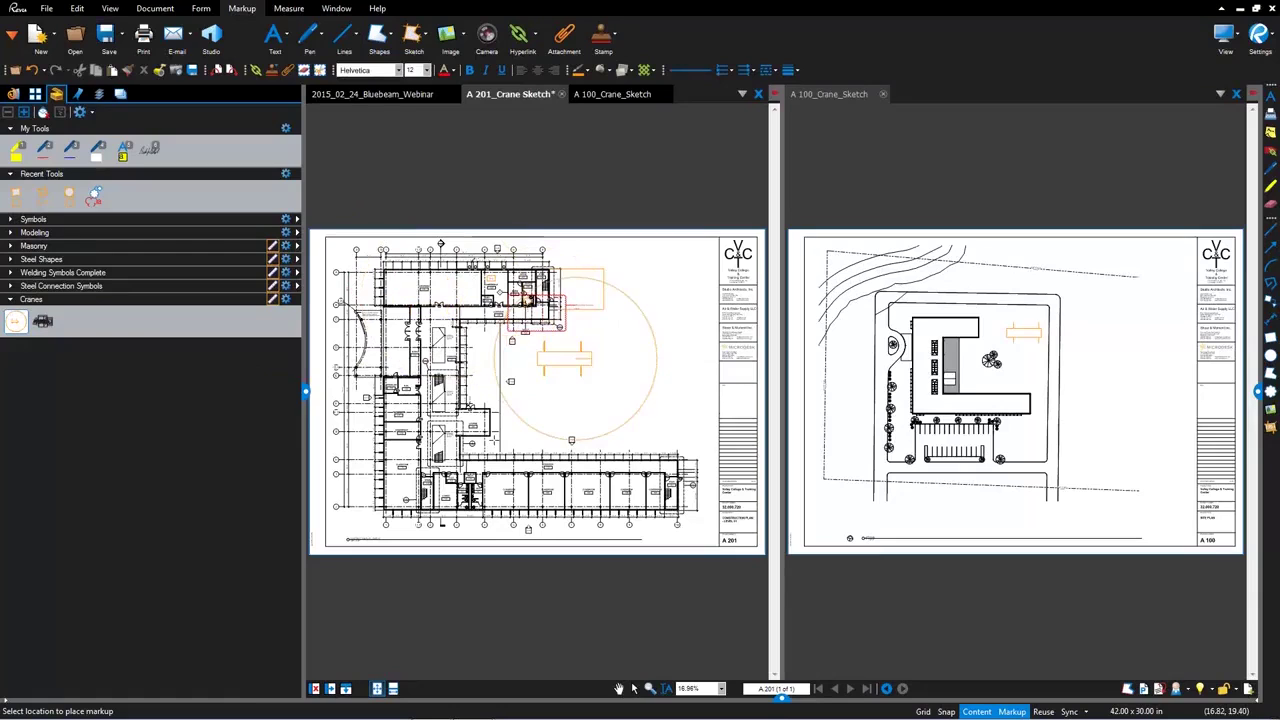
pyautogui.click(640, 327)
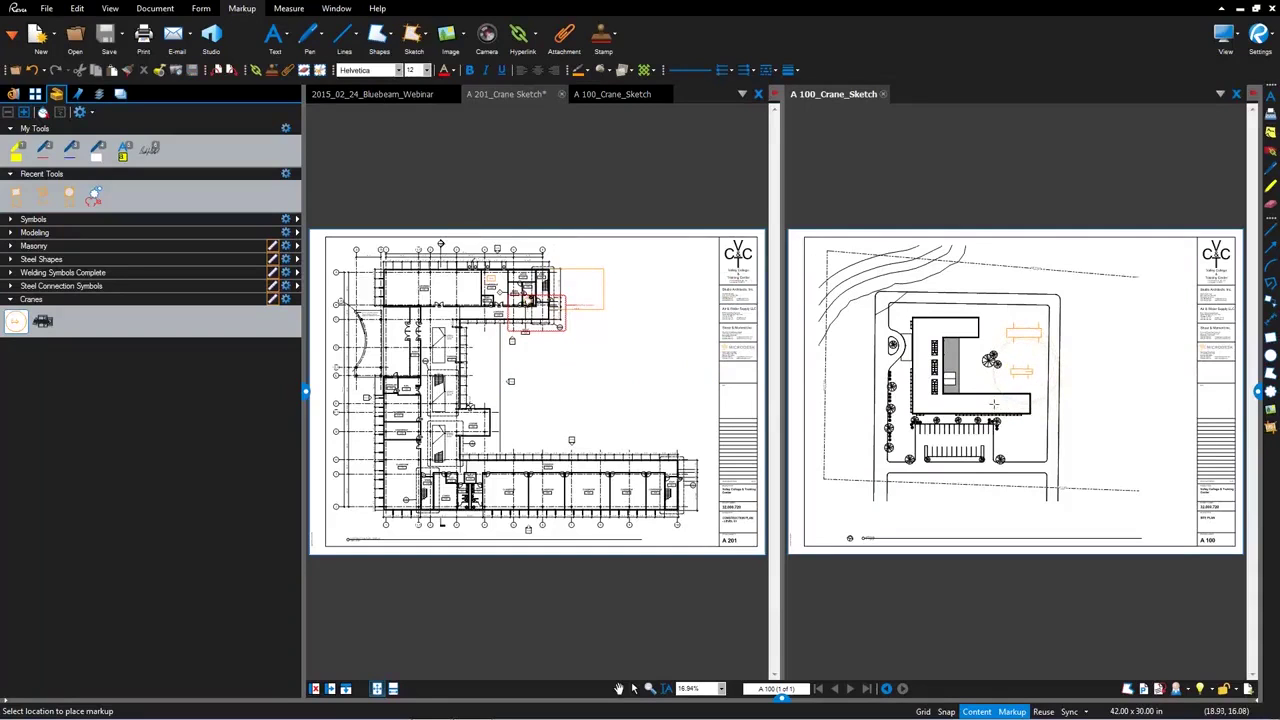
pyautogui.scroll(2, 987, 410)
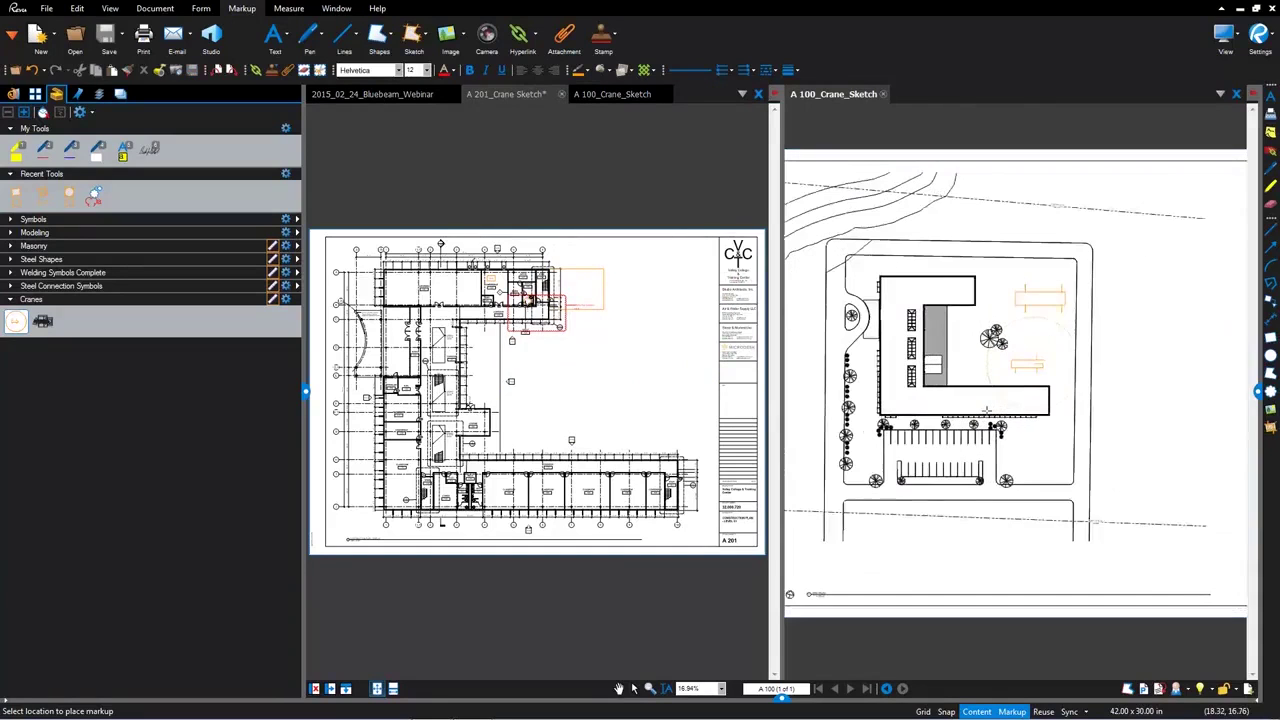
pyautogui.scroll(2, 987, 410)
pyautogui.click(987, 411)
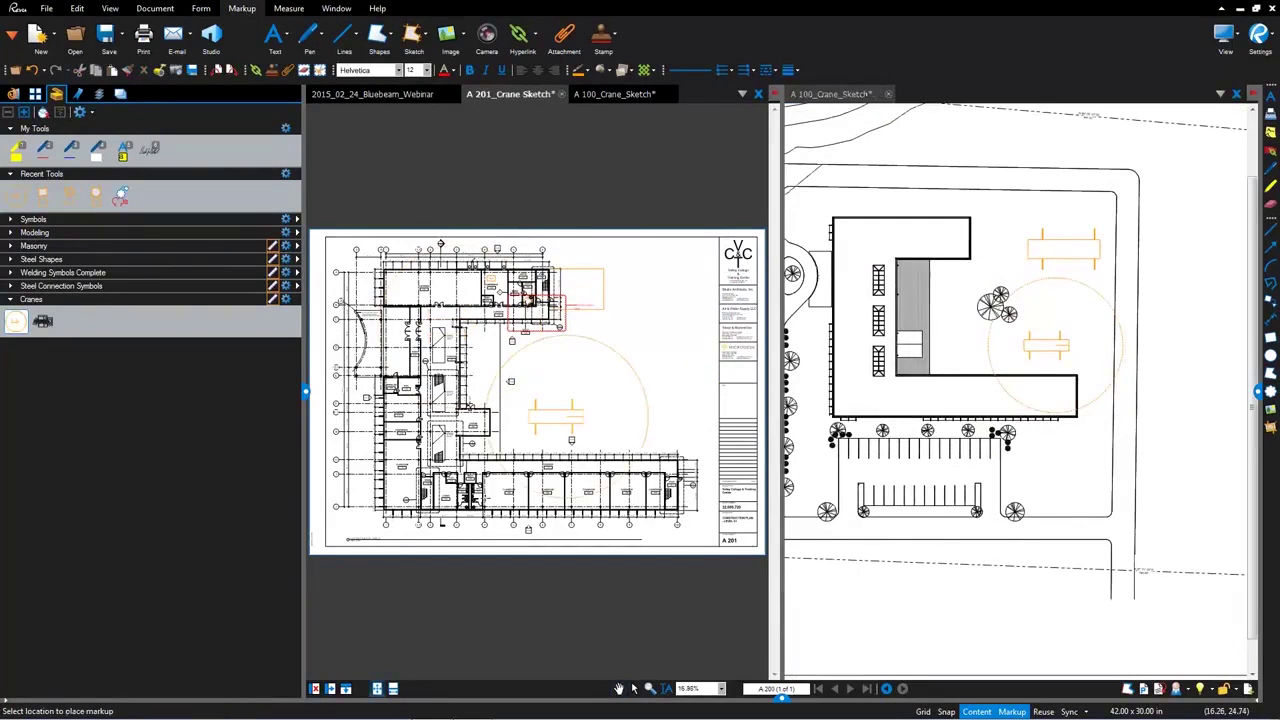
pyautogui.click(551, 419)
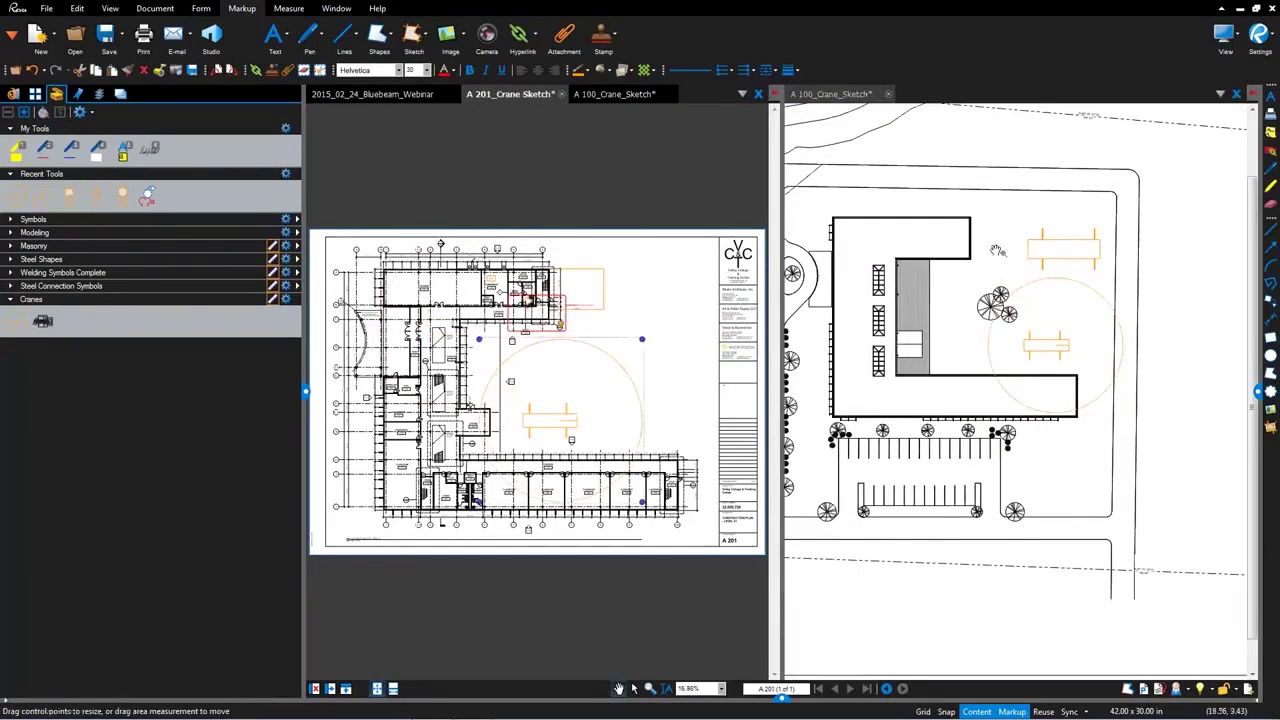
# Return to a single view of A 100 and ungroup the newly placed crane markup in the courtyard
pyautogui.click(927, 297)
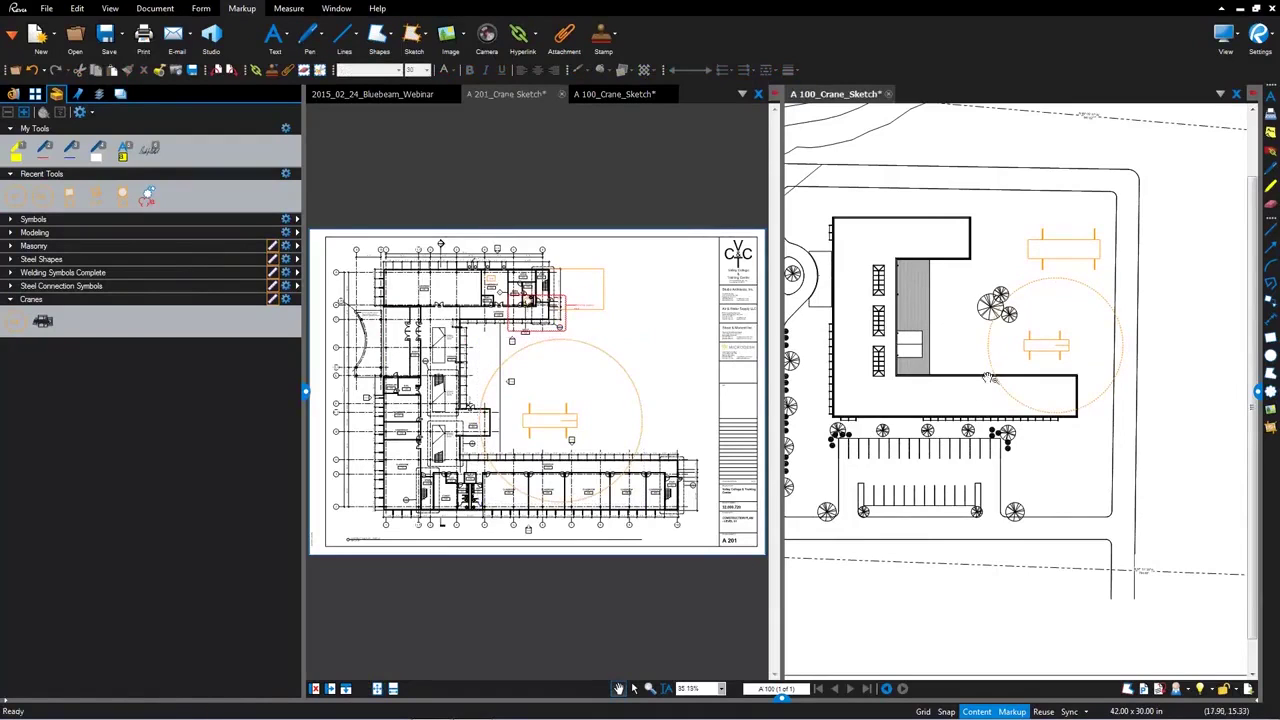
pyautogui.click(315, 690)
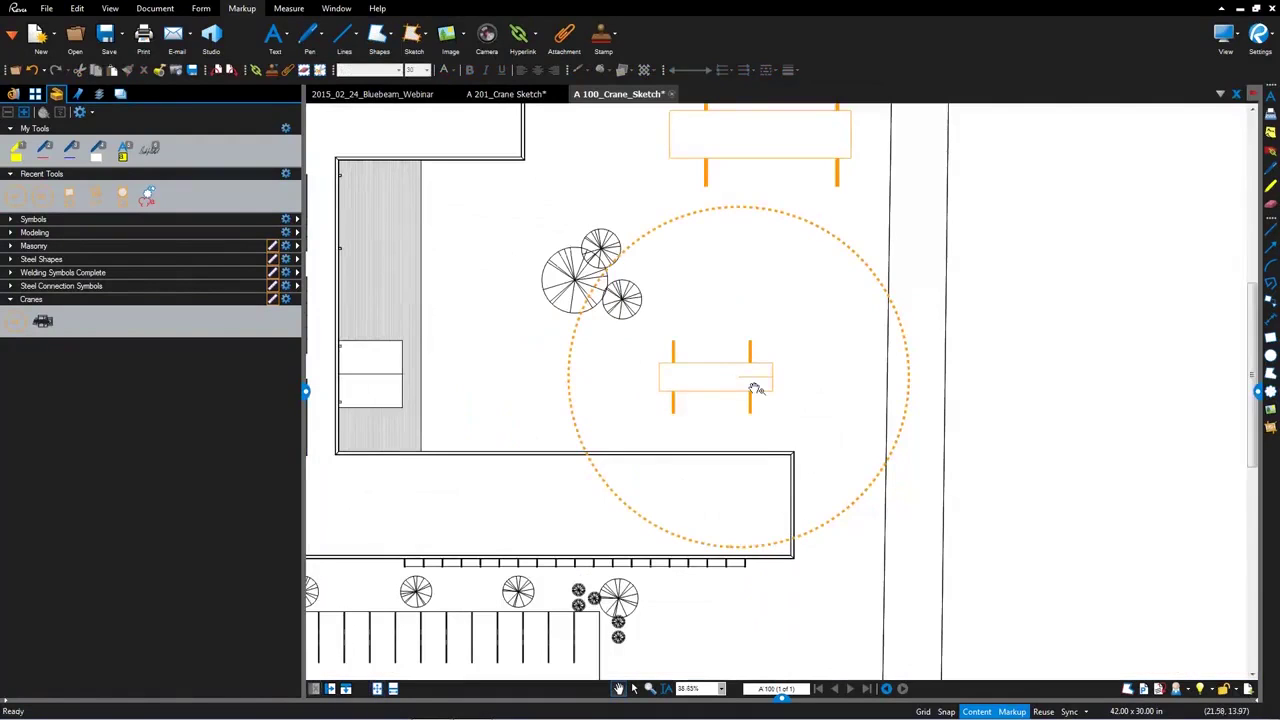
pyautogui.click(755, 388)
pyautogui.press('Escape')
pyautogui.rightClick(714, 368)
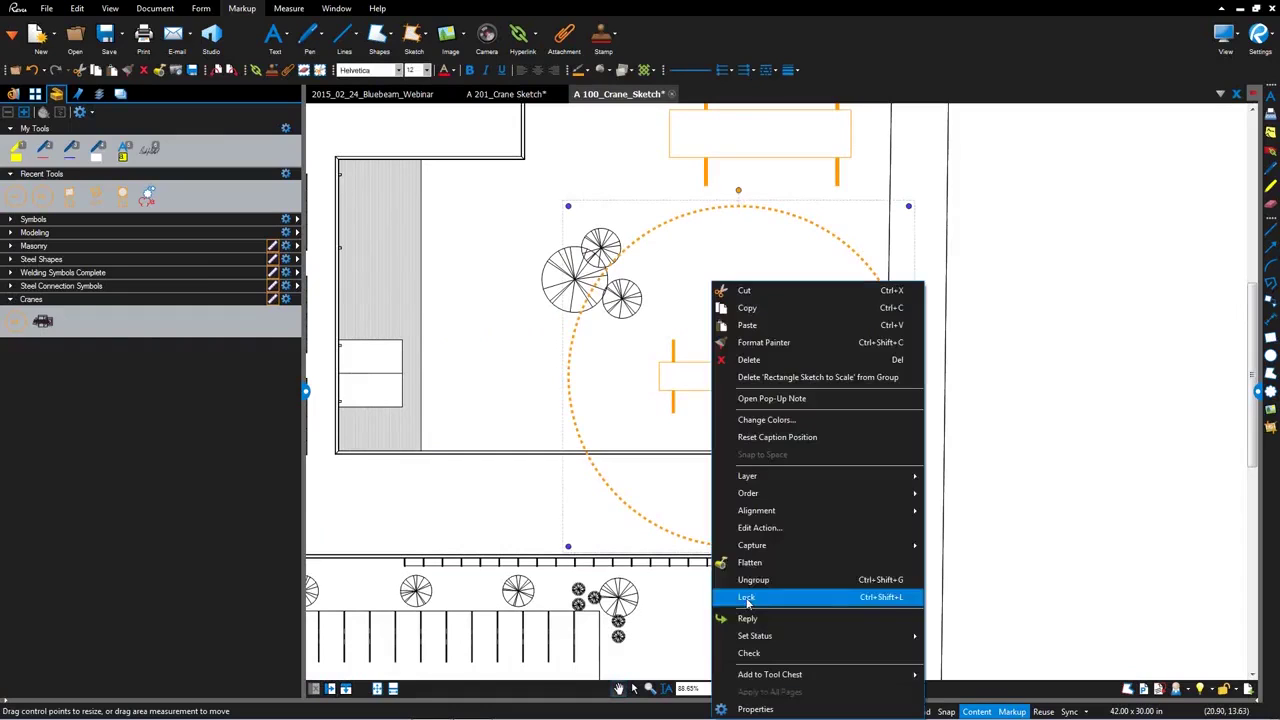
pyautogui.click(763, 523)
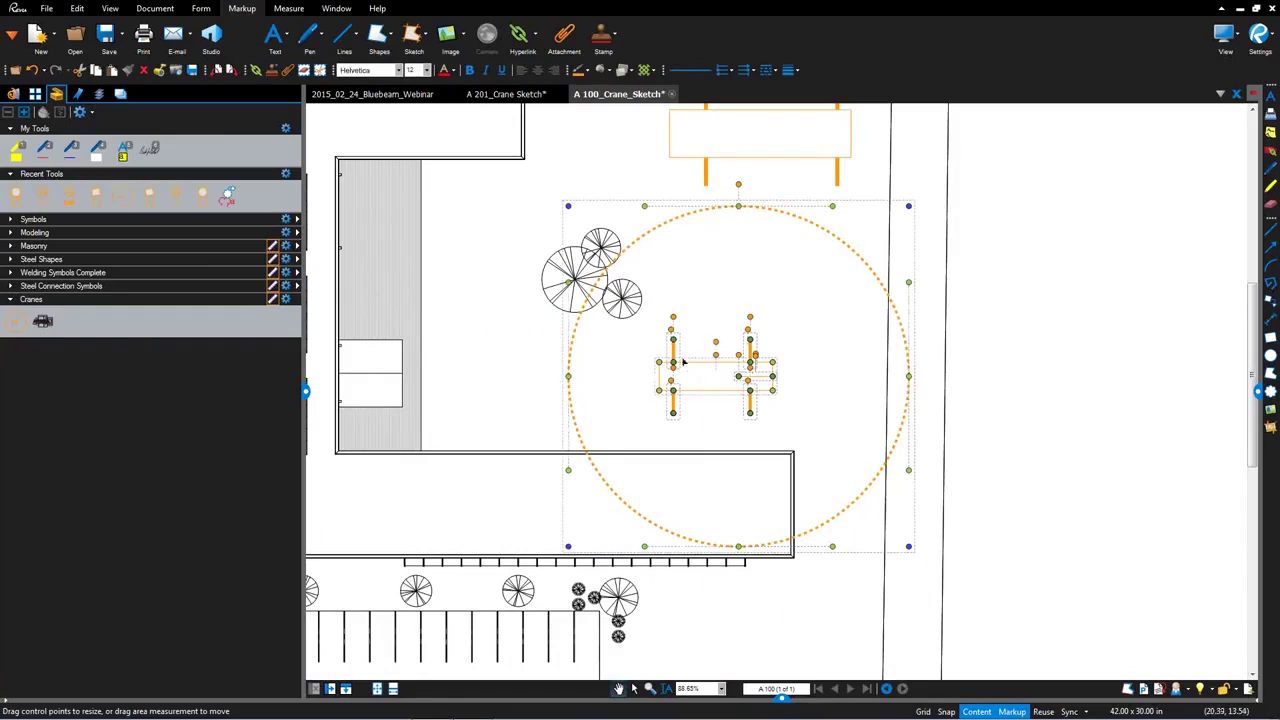
pyautogui.click(813, 369)
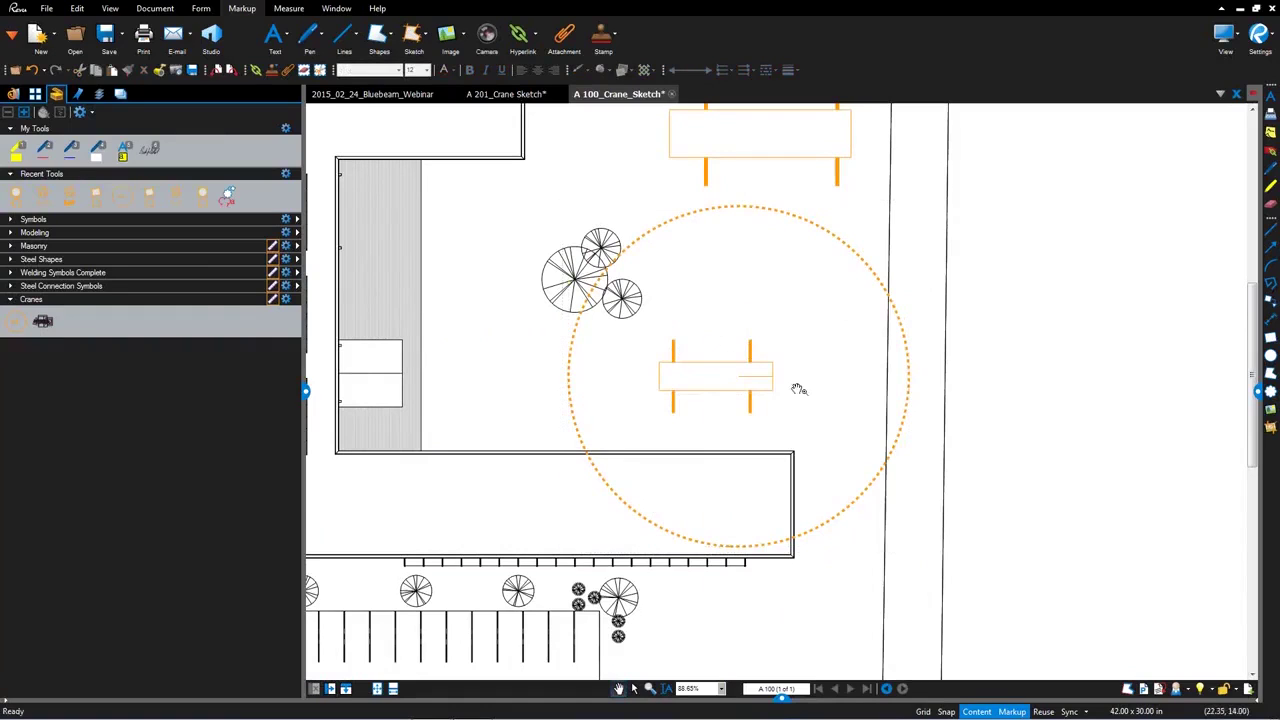
# Close the A 100_Crane_Sketch and A 201_Crane Sketch documents without saving their changes
pyautogui.click(672, 95)
pyautogui.click(696, 427)
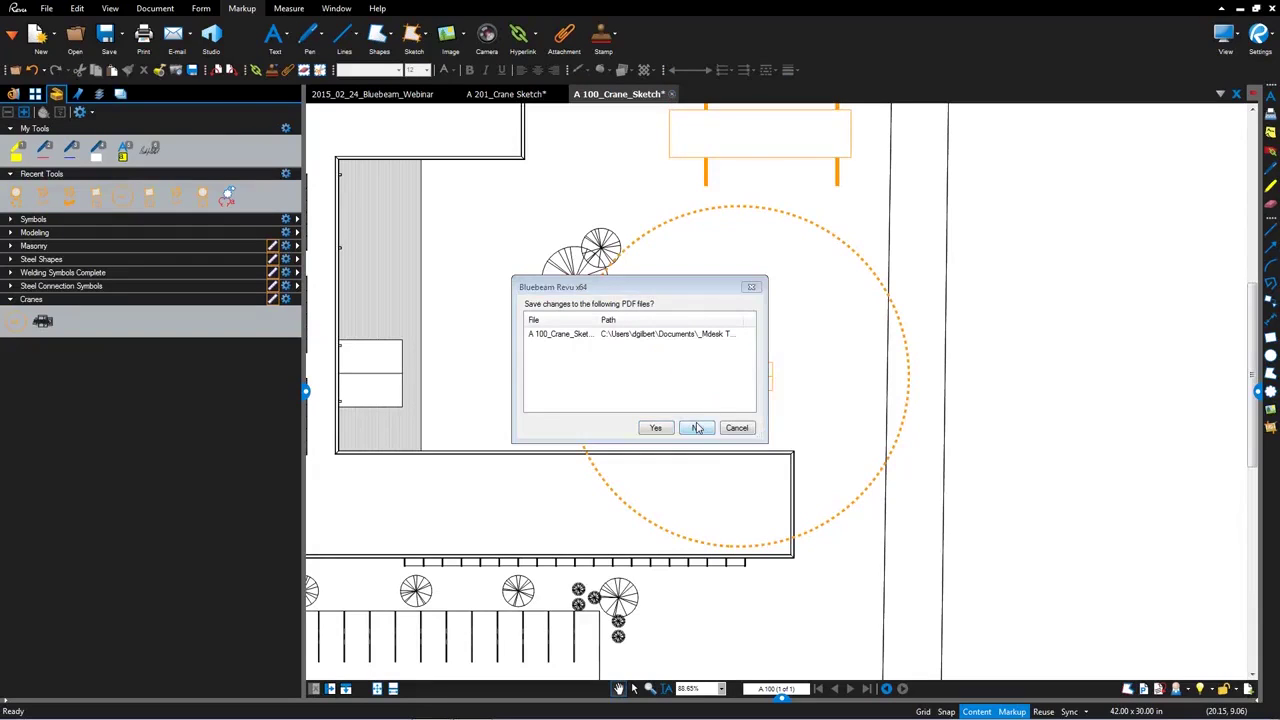
pyautogui.hotkey('ctrl', 'w')
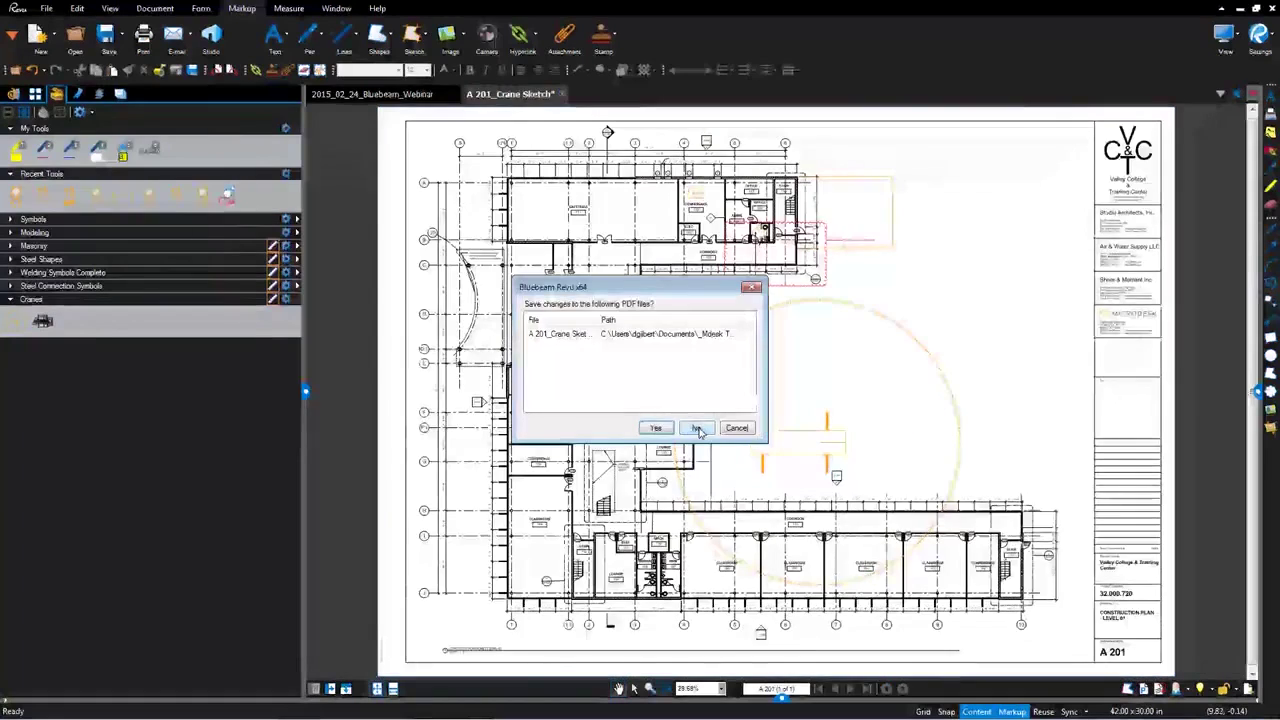
pyautogui.click(706, 424)
# Open S3.1_Scaler.pdf from the pinned files and inspect the scale labels of FDN Sections 5 and 1
pyautogui.click(13, 93)
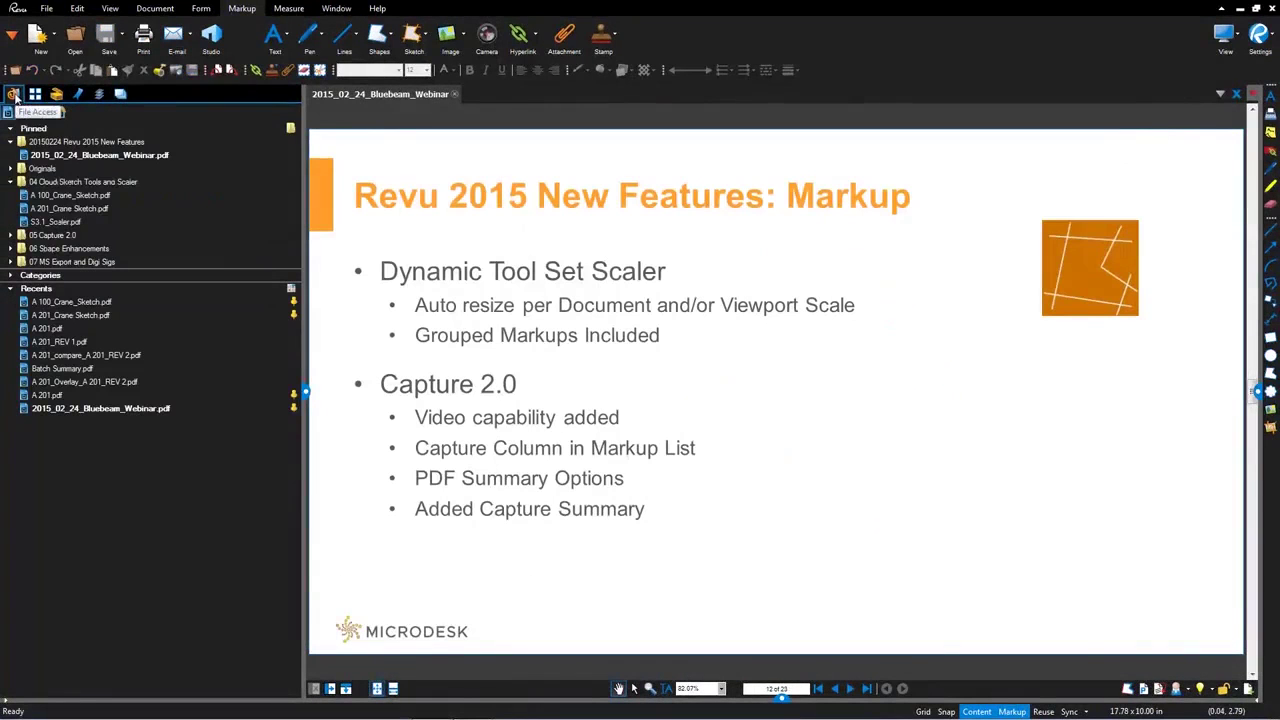
pyautogui.click(70, 223)
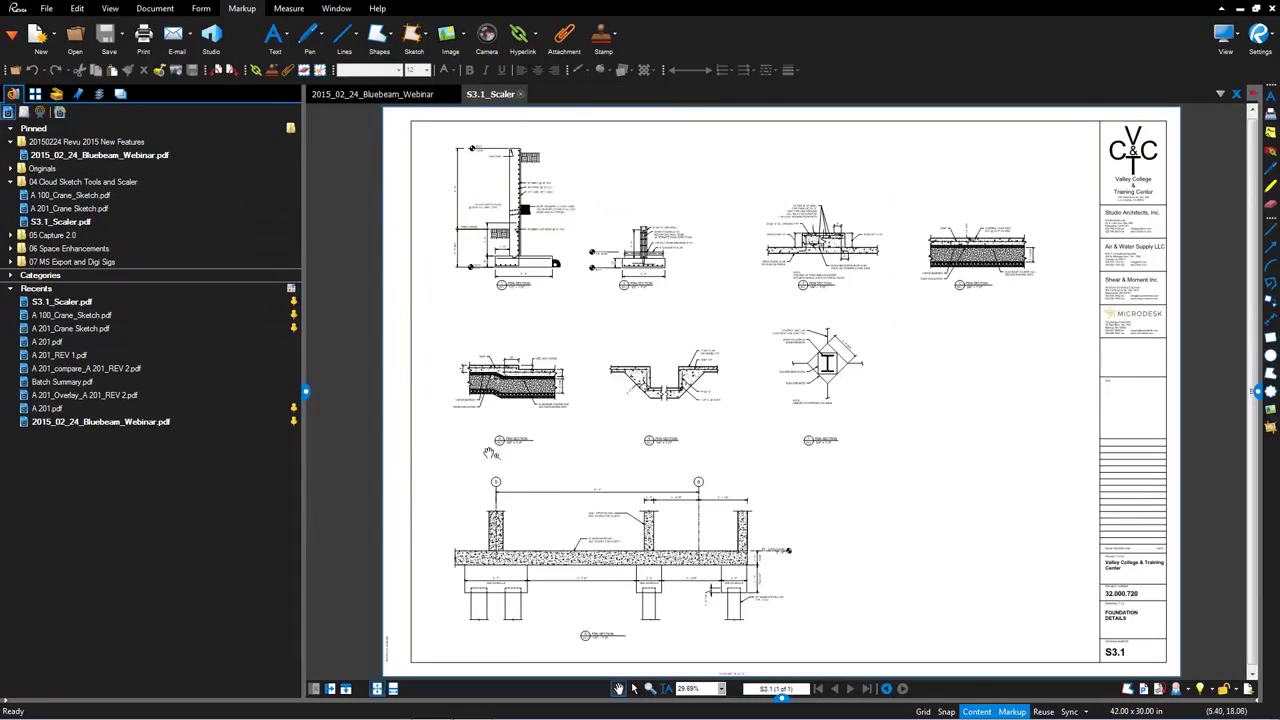
pyautogui.scroll(3, 502, 455)
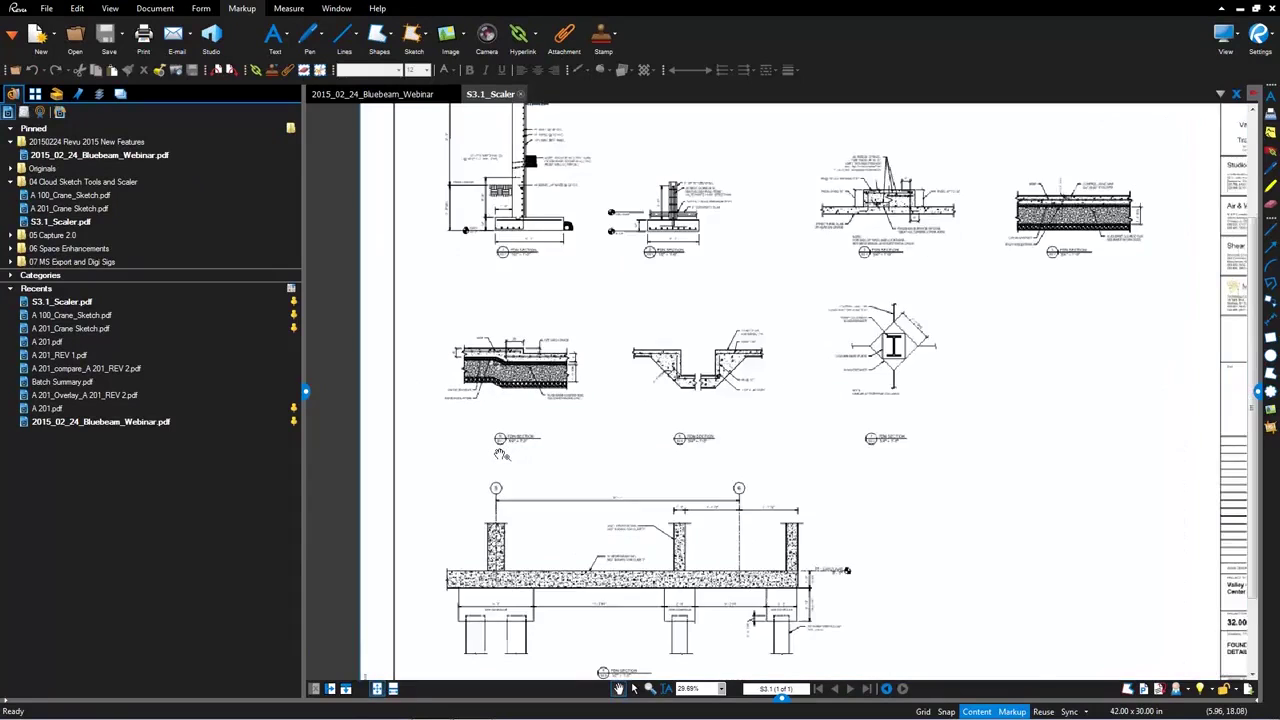
pyautogui.scroll(5, 502, 455)
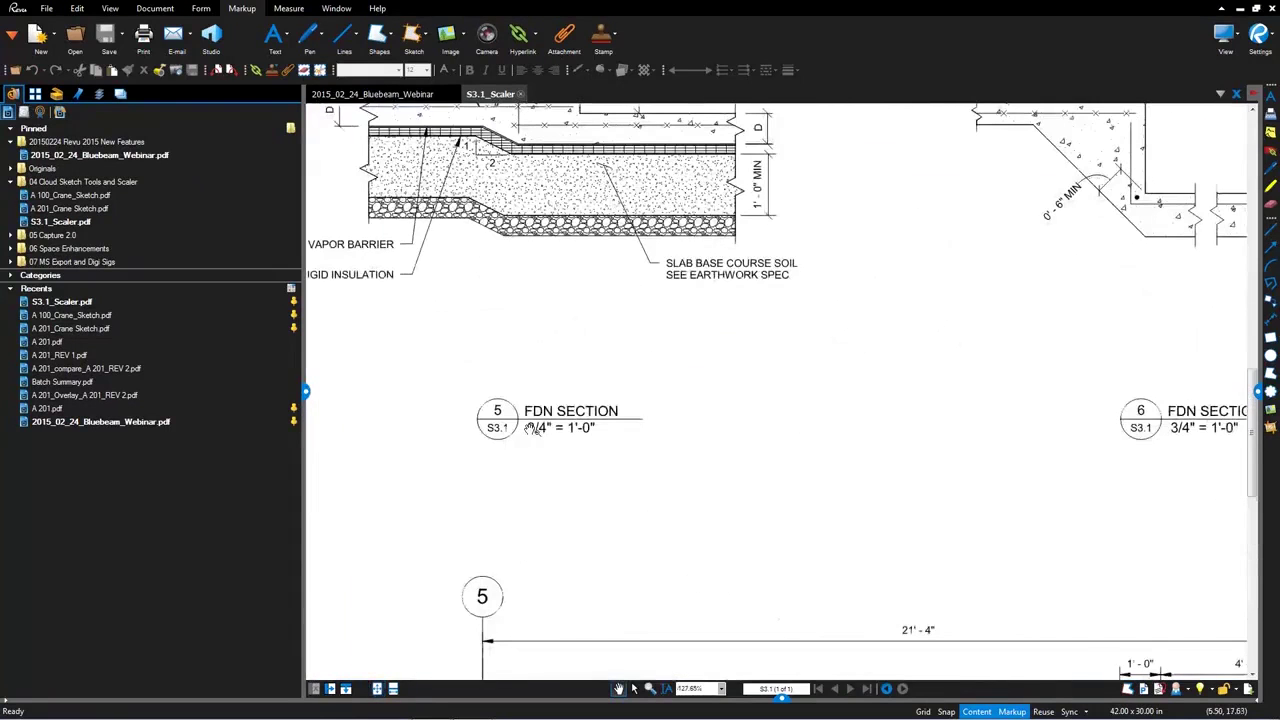
pyautogui.scroll(-8, 533, 428)
pyautogui.scroll(4, 537, 183)
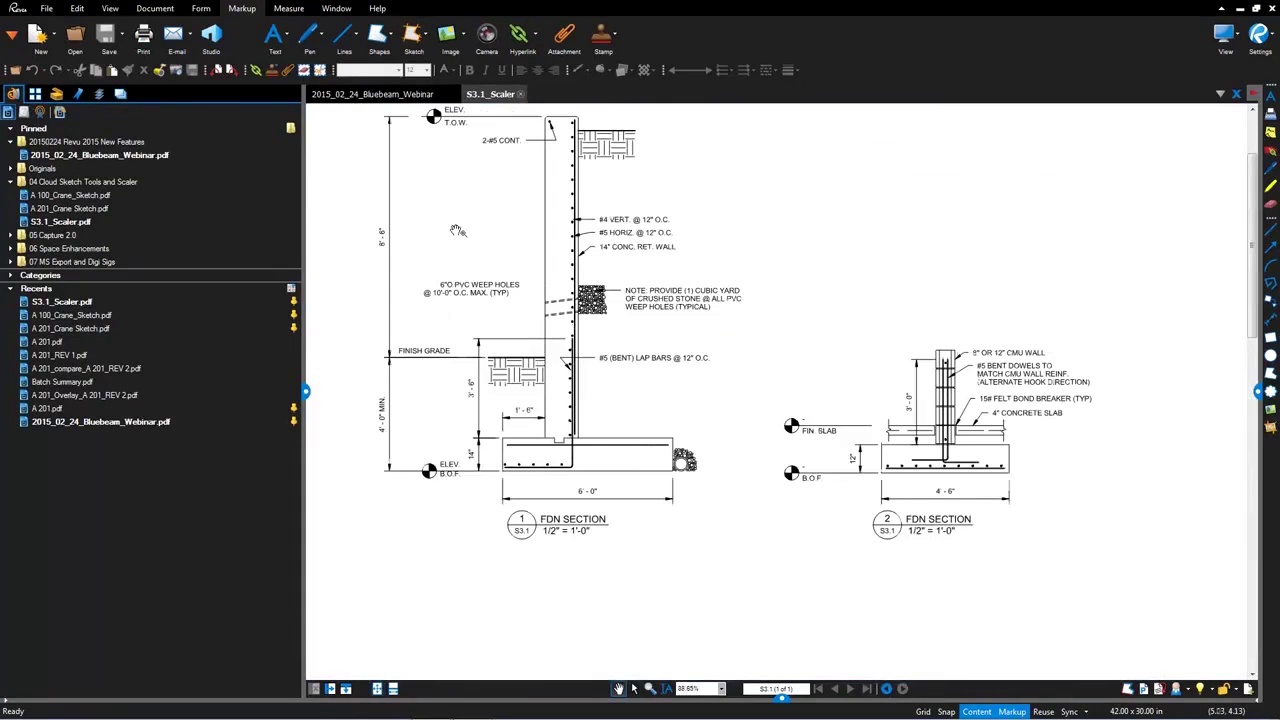
pyautogui.moveTo(478, 232); pyautogui.dragTo(559, 282)
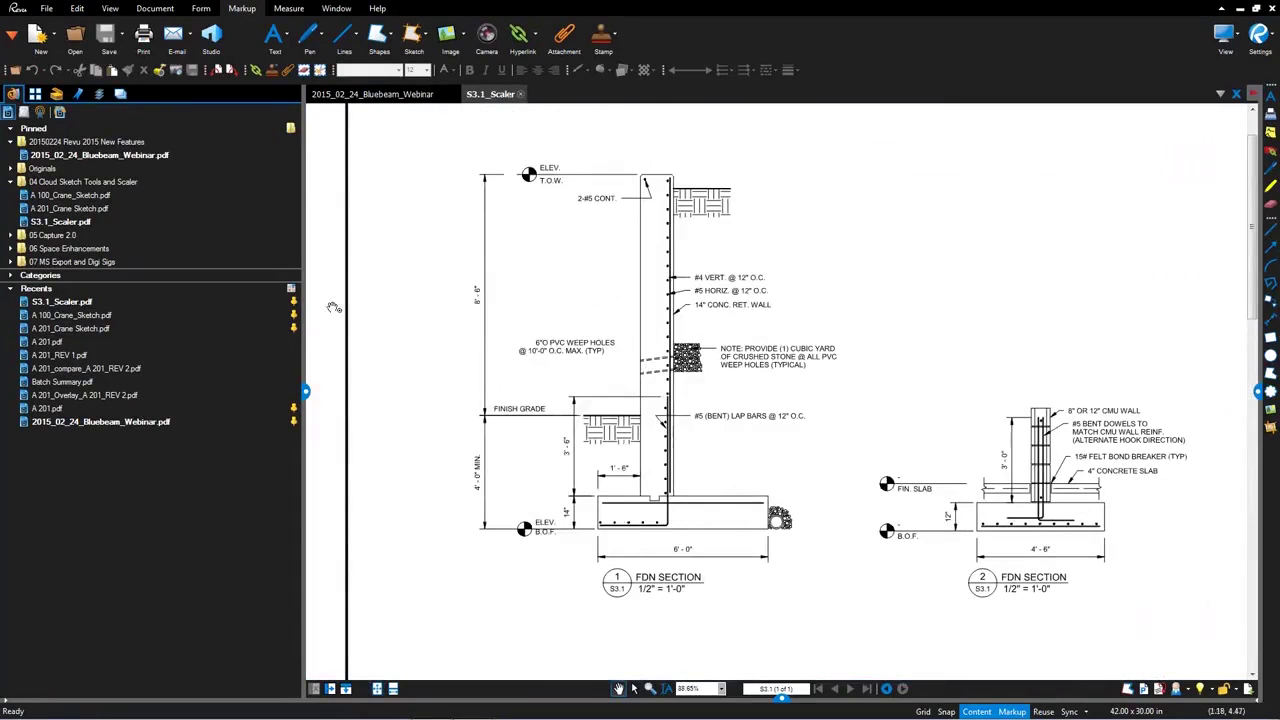
# Place the hollow masonry block from the Masonry tool set on top of the retaining wall in FDN Section 1
pyautogui.click(57, 95)
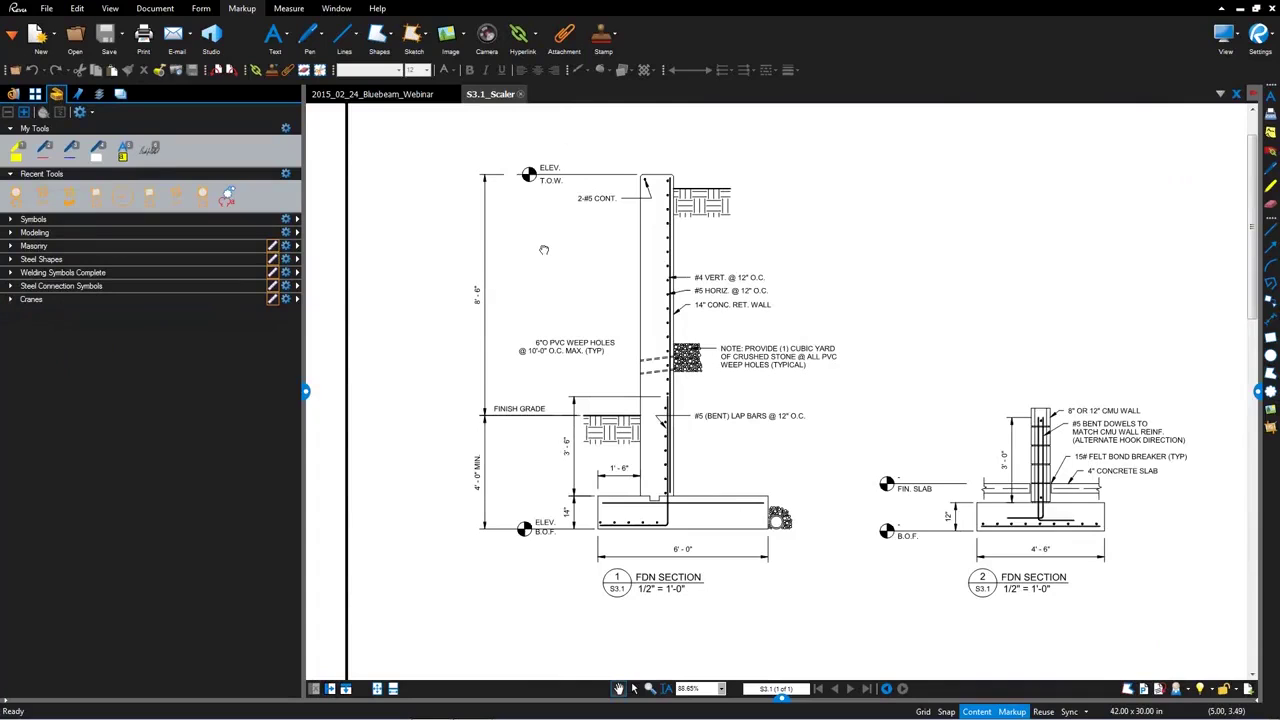
pyautogui.moveTo(538, 259); pyautogui.dragTo(537, 261)
pyautogui.scroll(3, 537, 261)
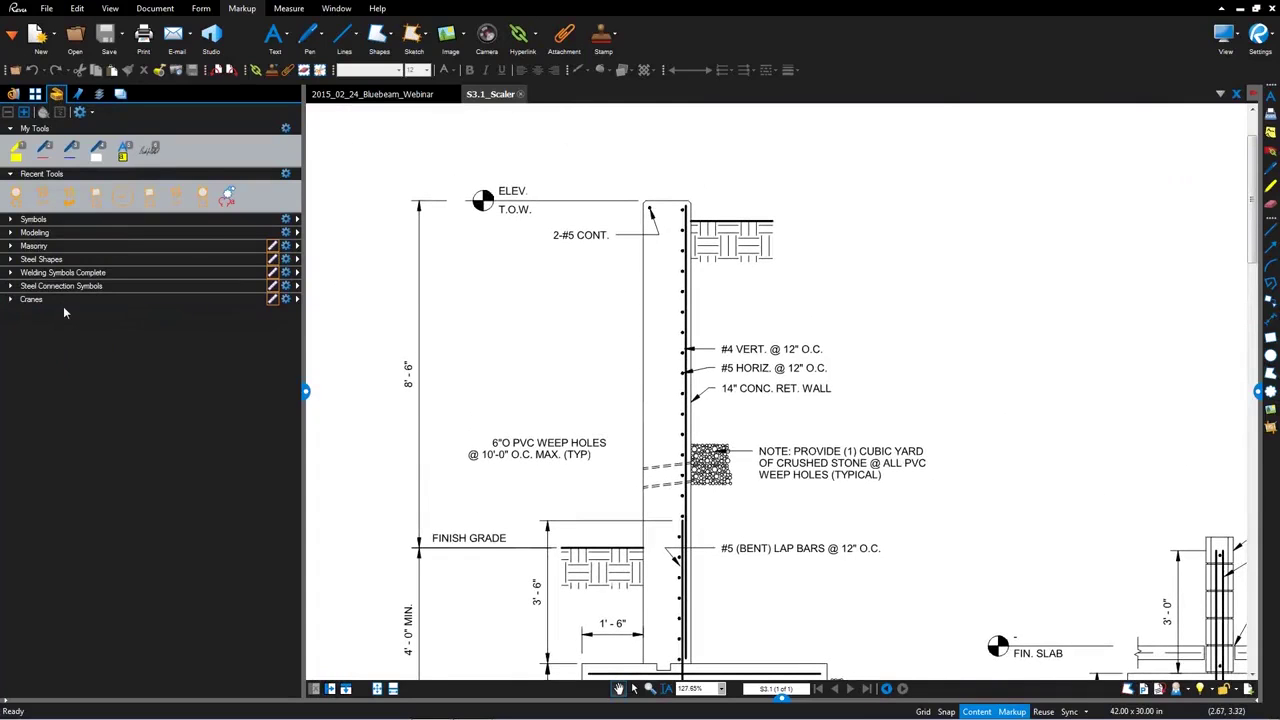
pyautogui.click(11, 246)
pyautogui.click(96, 268)
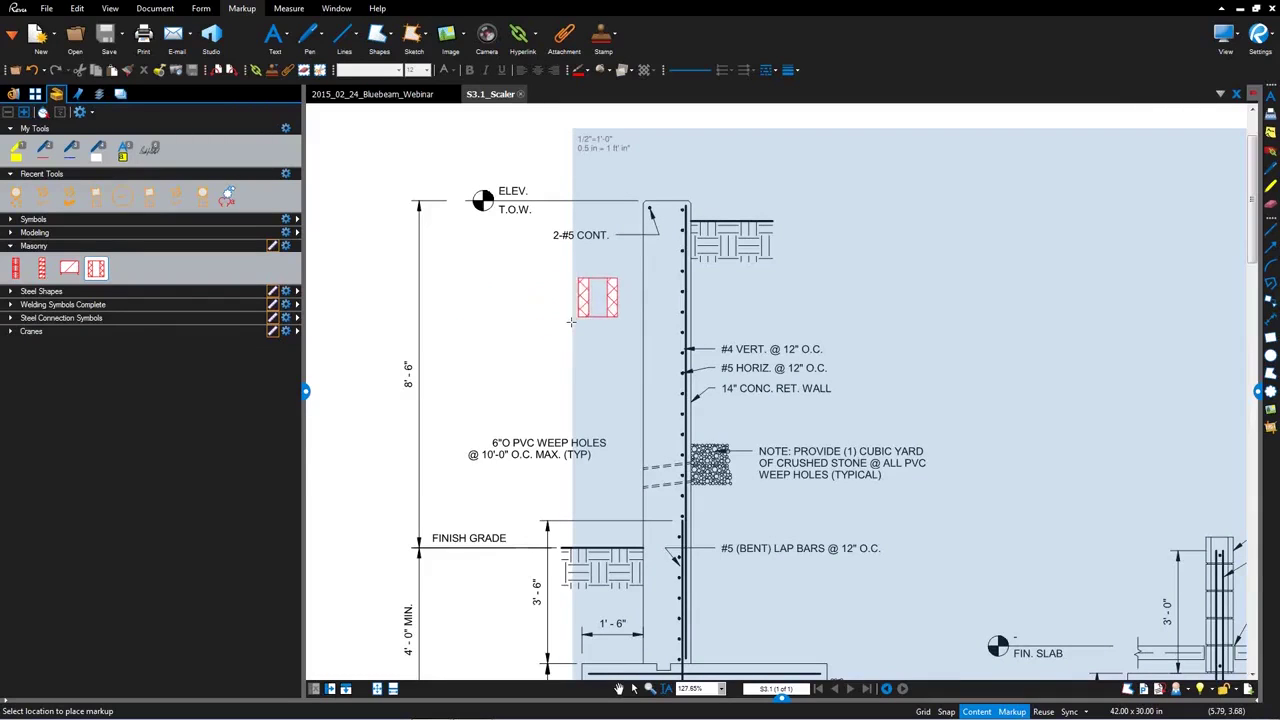
pyautogui.scroll(2, 642, 183)
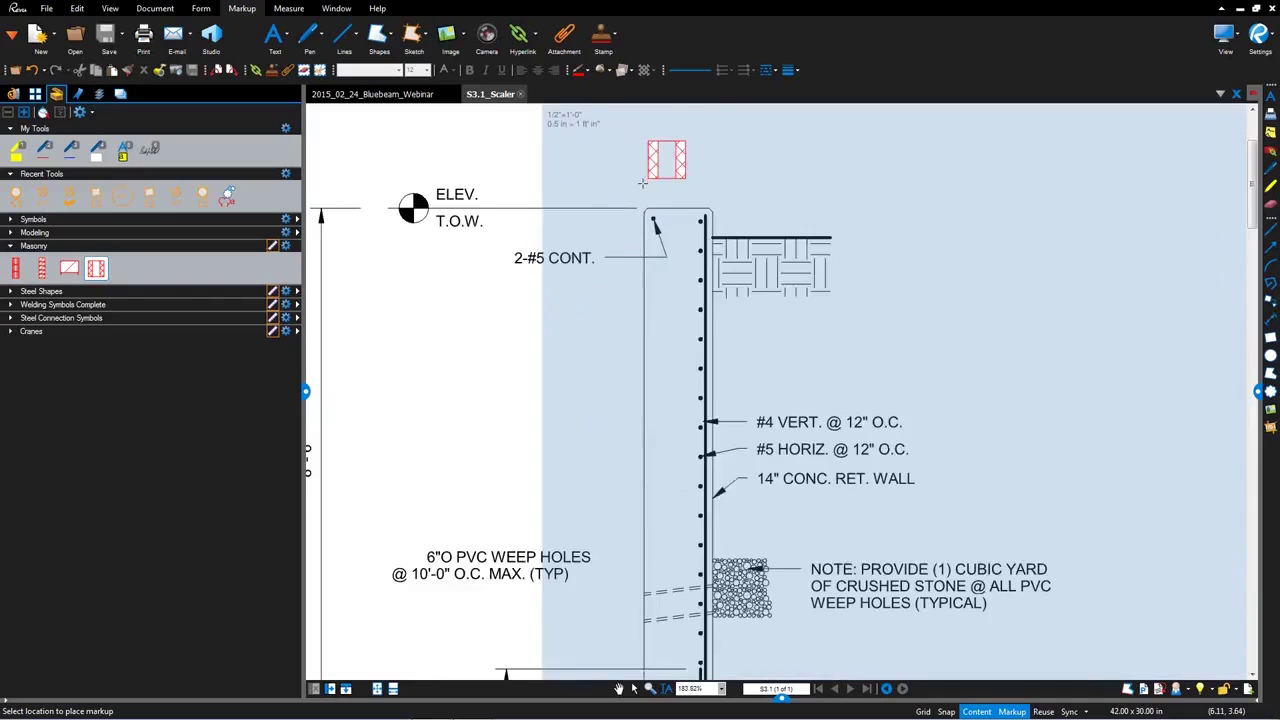
pyautogui.scroll(2, 642, 183)
pyautogui.click(644, 222)
pyautogui.scroll(-3, 684, 285)
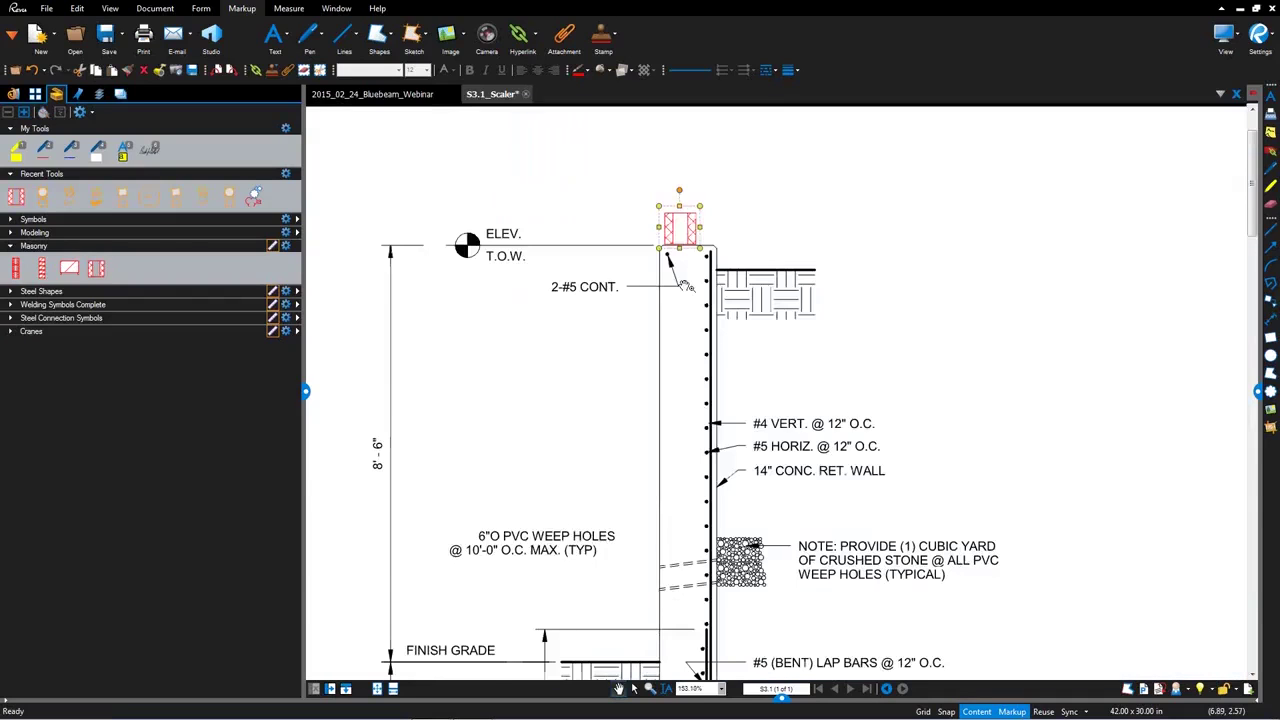
# Place the steel angle from the Steel Shapes tool set against the retaining wall's face, just above the weep holes
pyautogui.scroll(2, 684, 285)
pyautogui.click(40, 291)
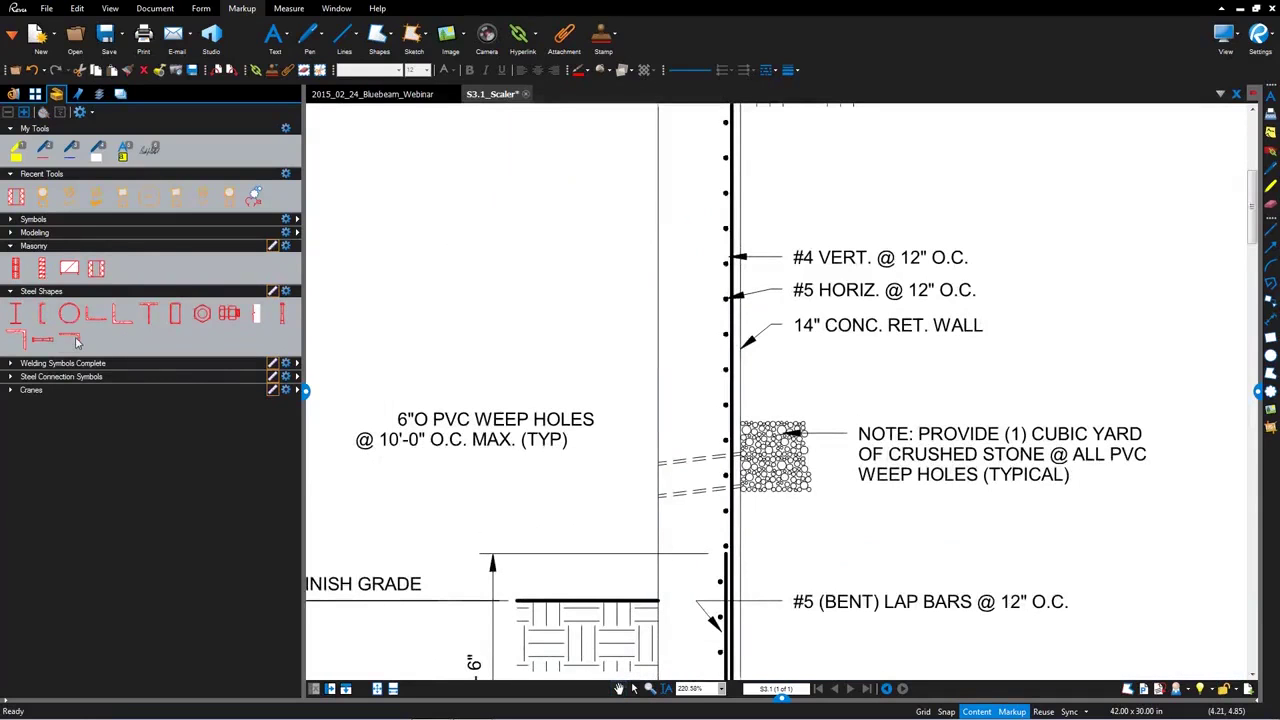
pyautogui.click(76, 343)
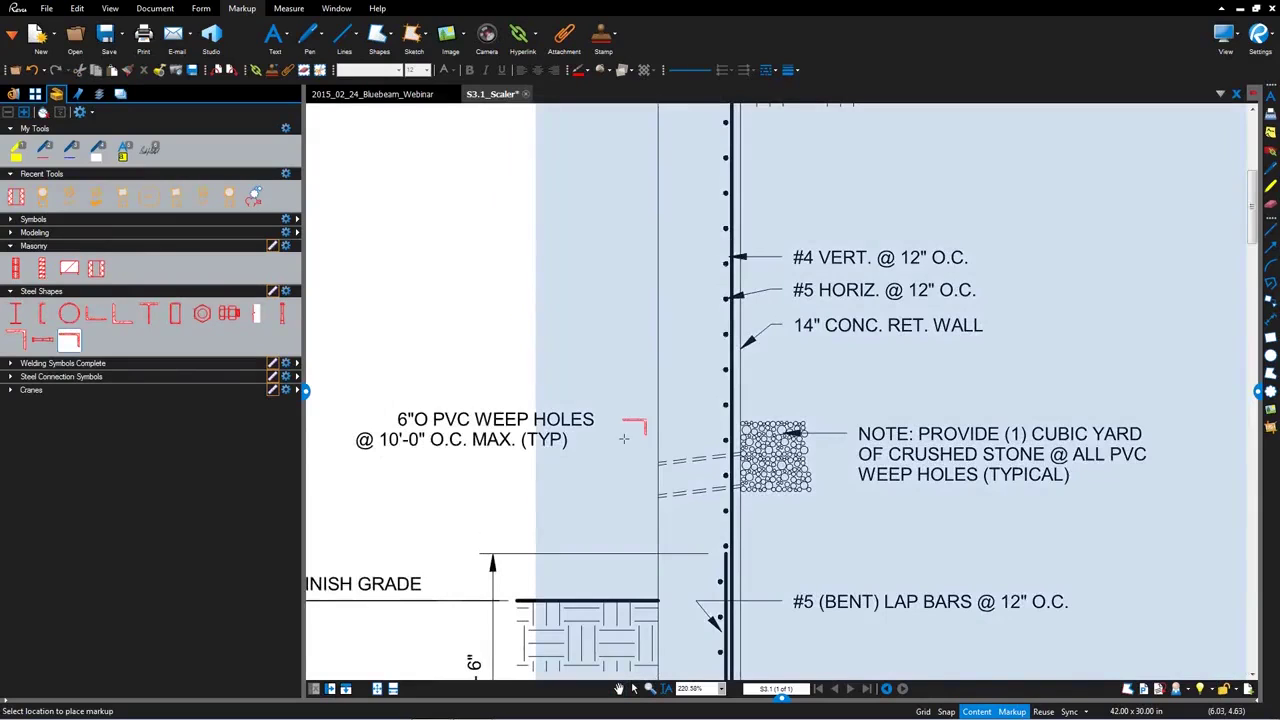
pyautogui.scroll(3, 623, 438)
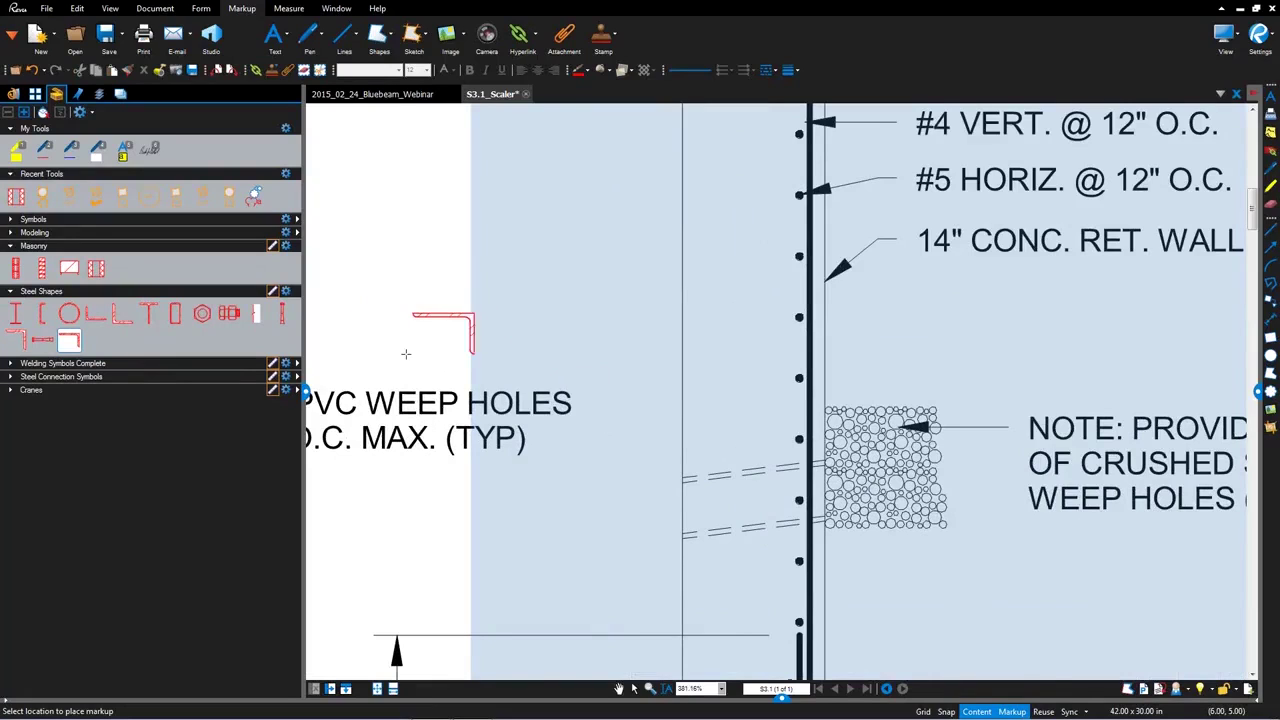
pyautogui.click(639, 432)
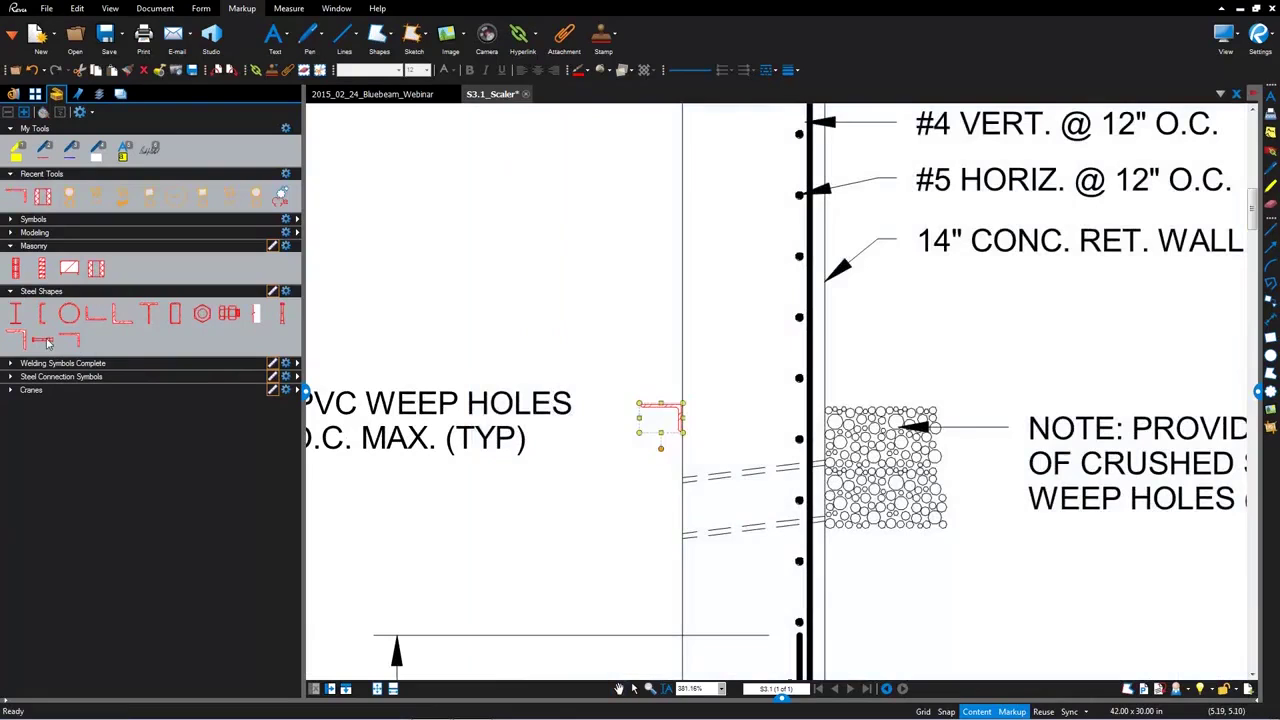
# Place the anchor bolt from the Steel Shapes tool set through the angle's vertical leg into the retaining wall
pyautogui.click(45, 342)
pyautogui.scroll(5, 645, 446)
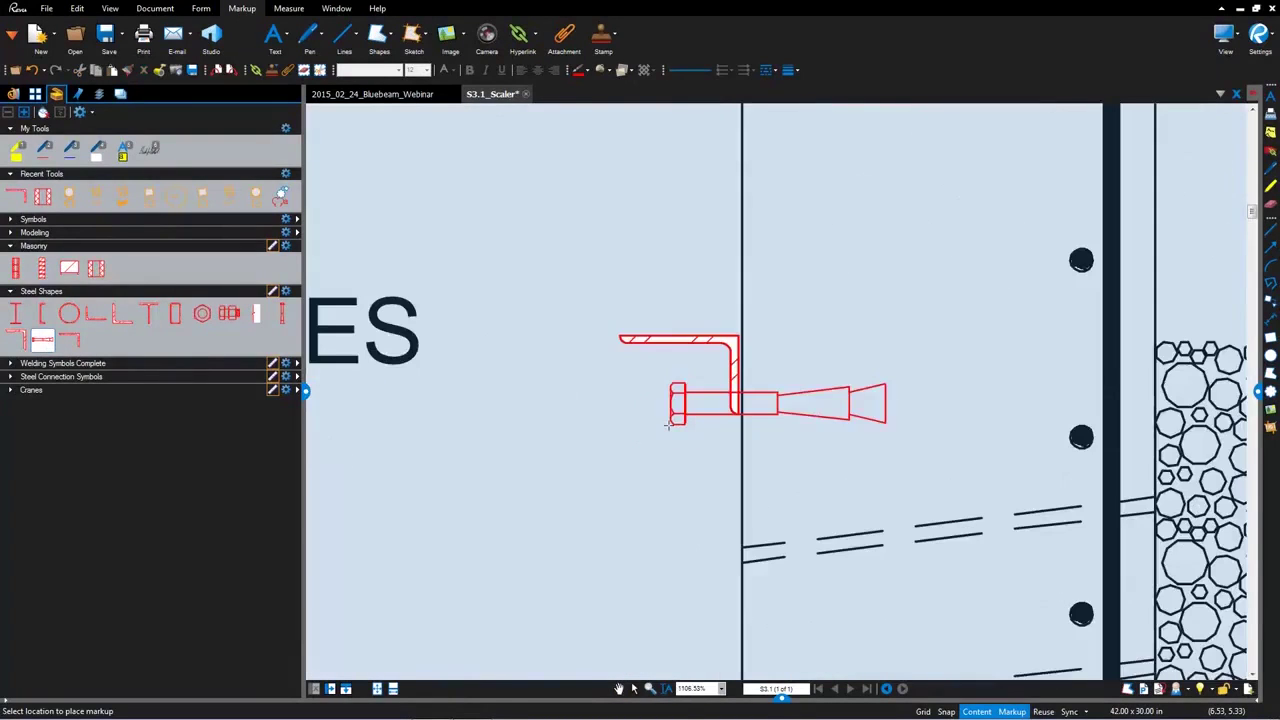
pyautogui.scroll(-4, 668, 425)
pyautogui.scroll(-2, 444, 343)
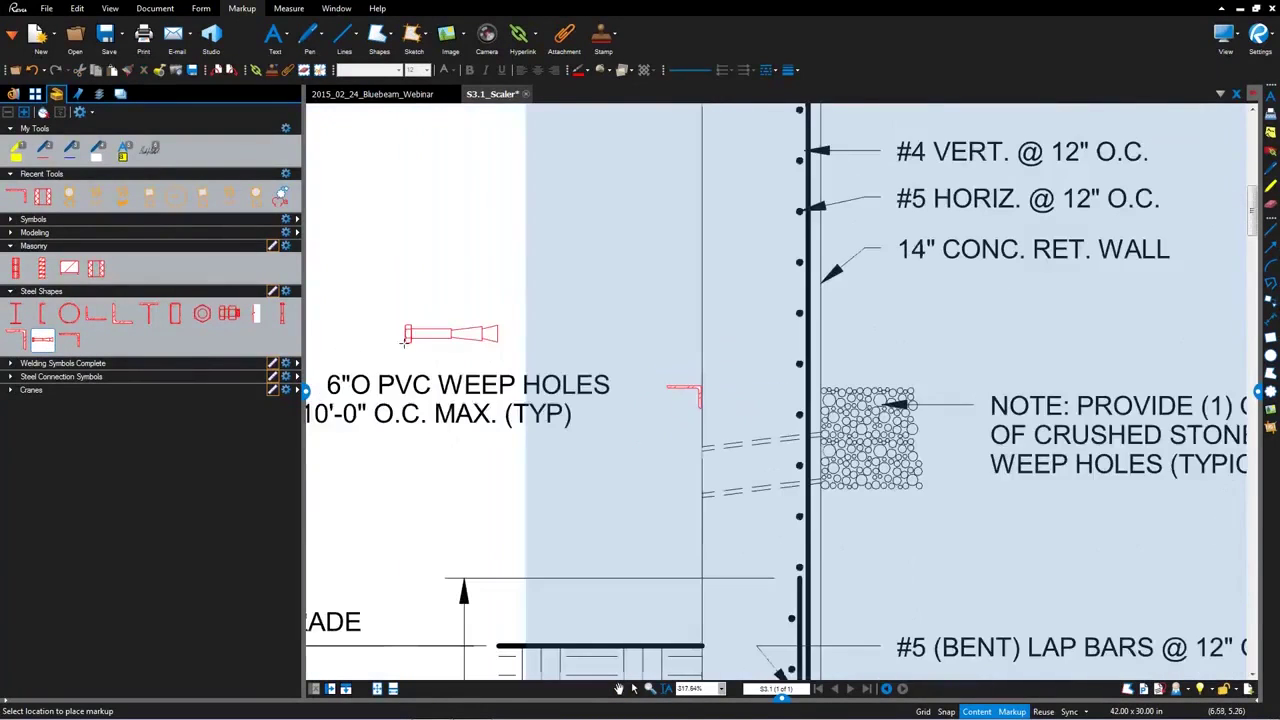
pyautogui.click(689, 400)
pyautogui.press('Escape')
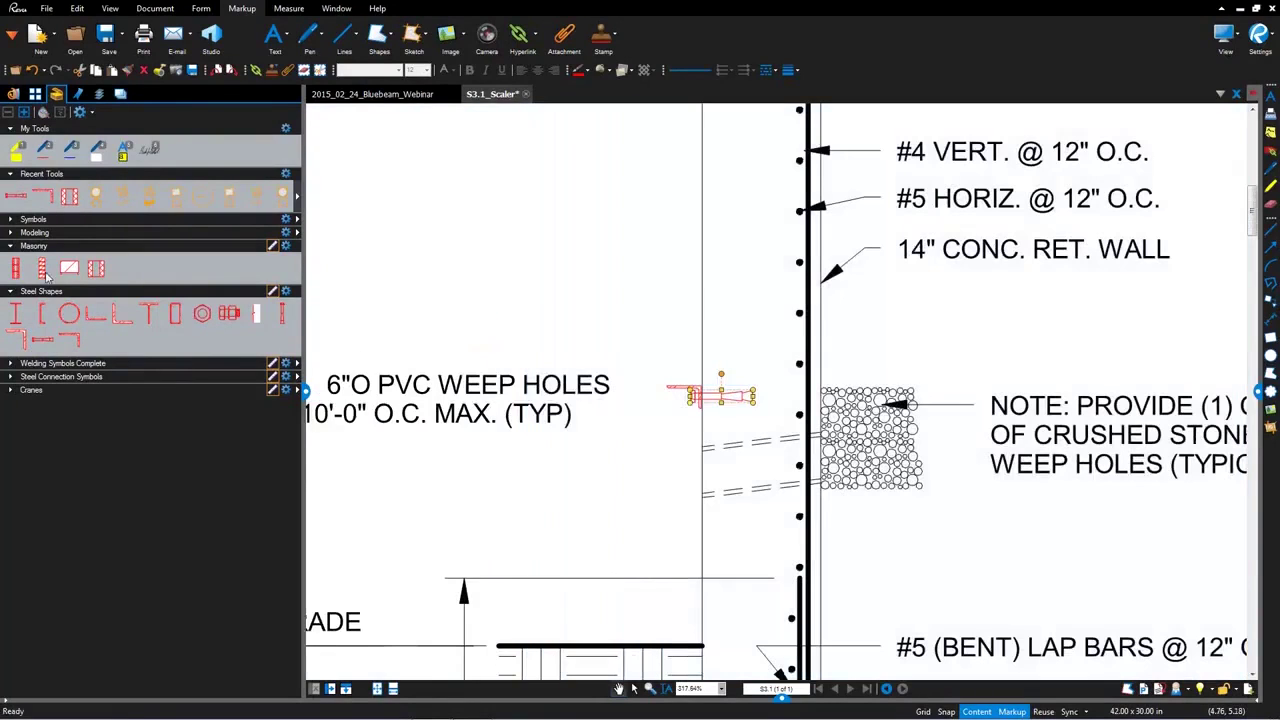
# Place the stacked brick section from the Masonry tool set on the steel angle's horizontal leg
pyautogui.click(45, 274)
pyautogui.scroll(3, 711, 387)
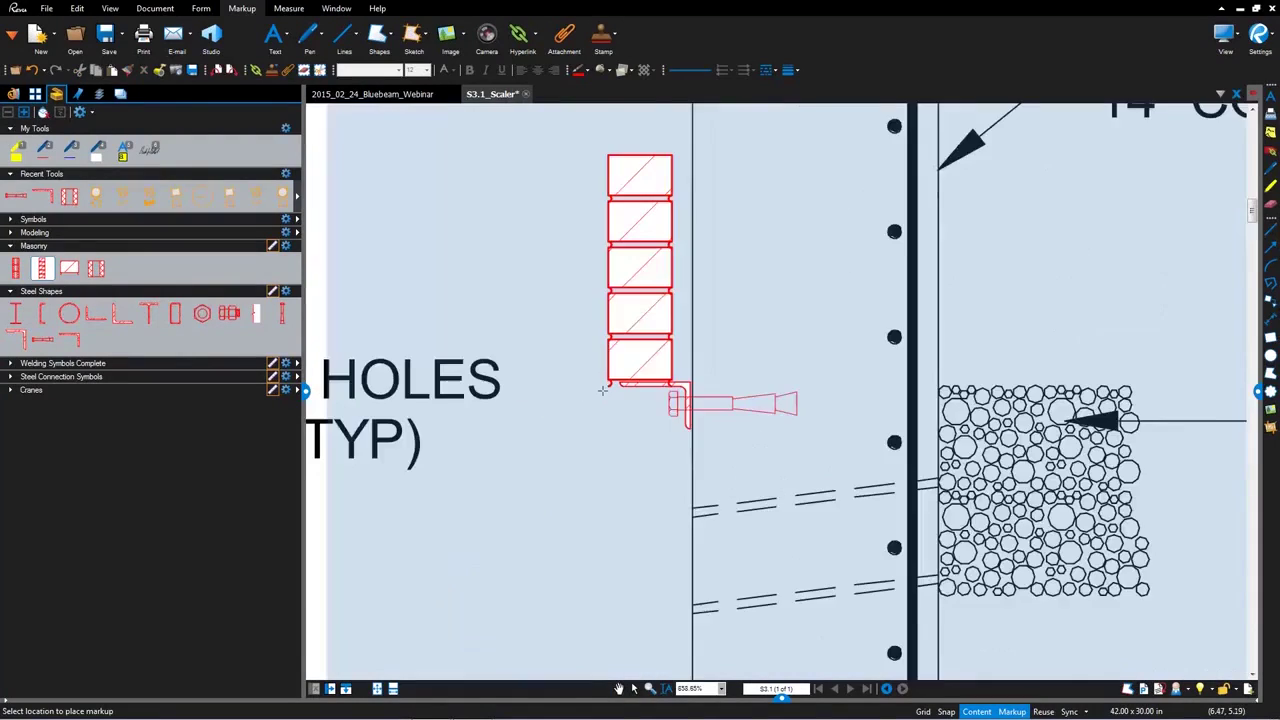
pyautogui.scroll(-3, 603, 390)
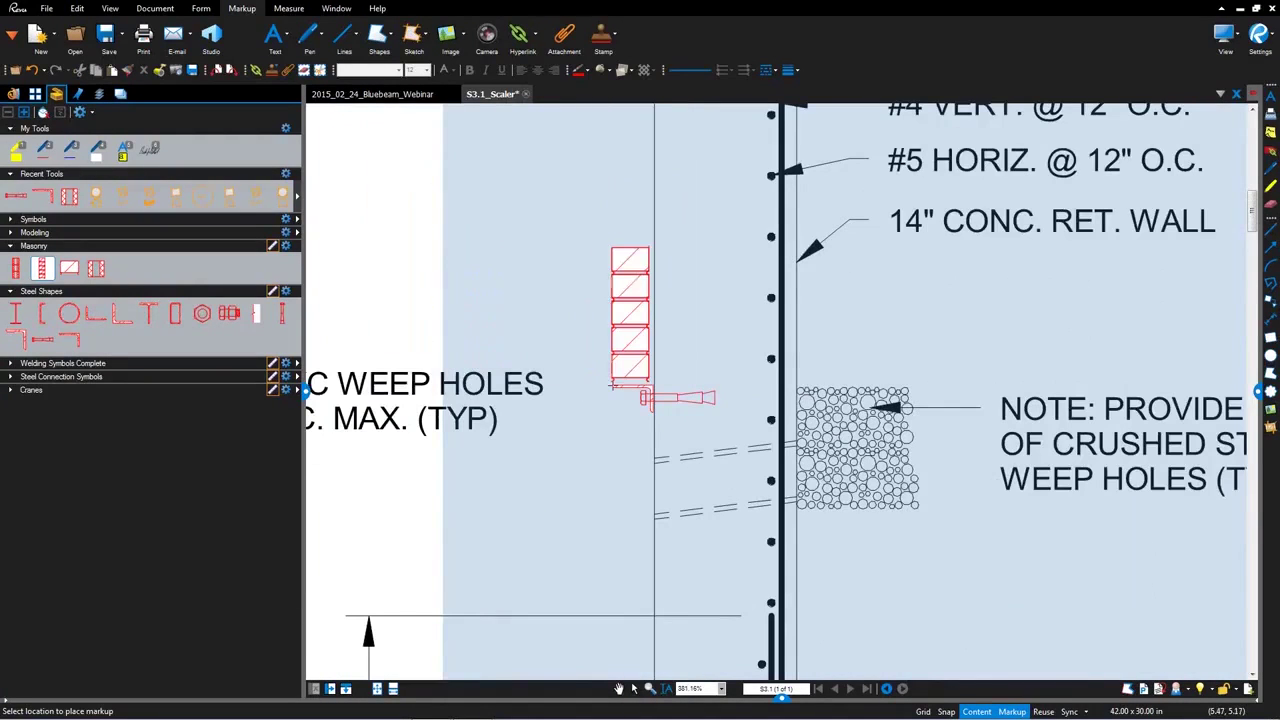
pyautogui.click(611, 387)
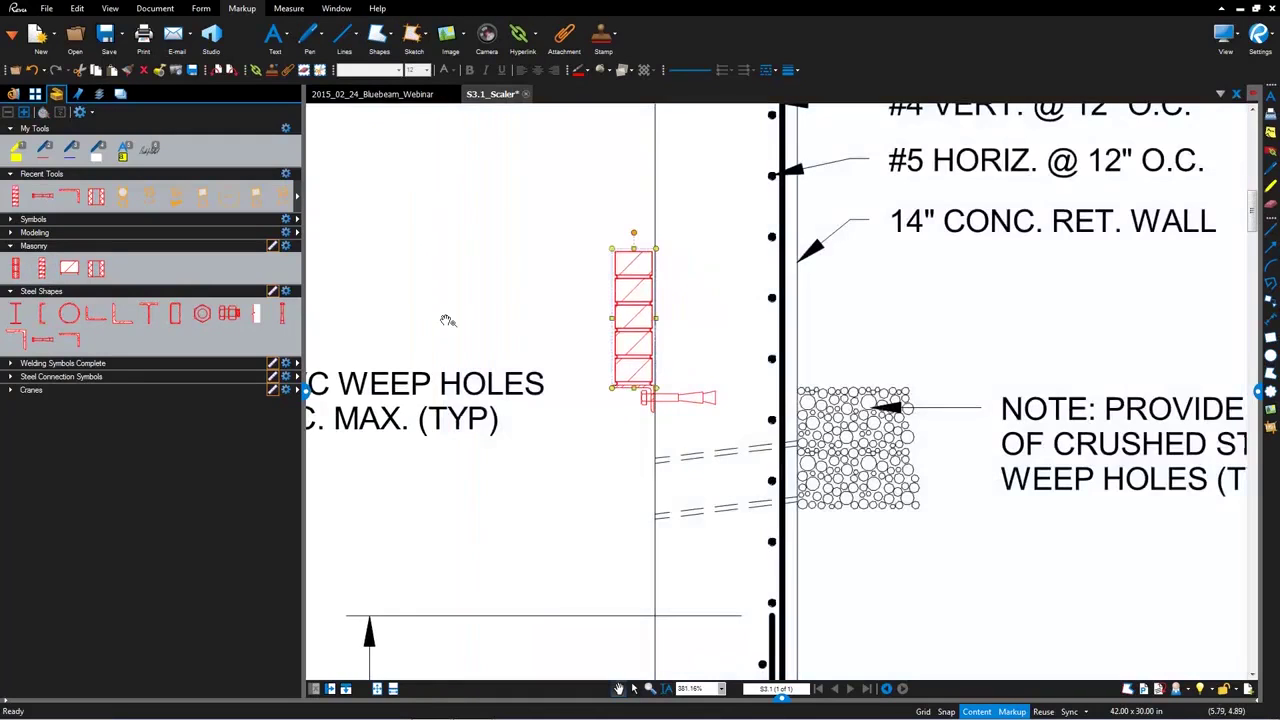
# Fit the whole sheet in view and close S3.1_Scaler without saving its changes
pyautogui.hotkey('ctrl', '0')
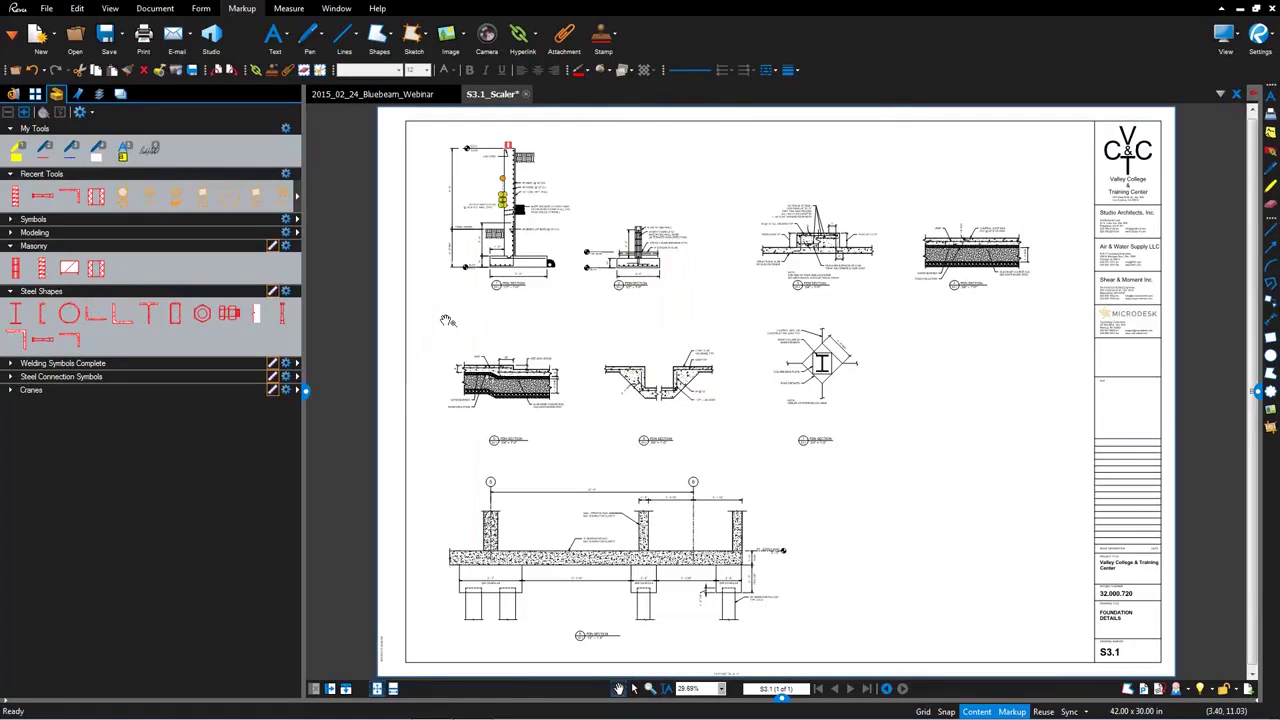
pyautogui.click(525, 94)
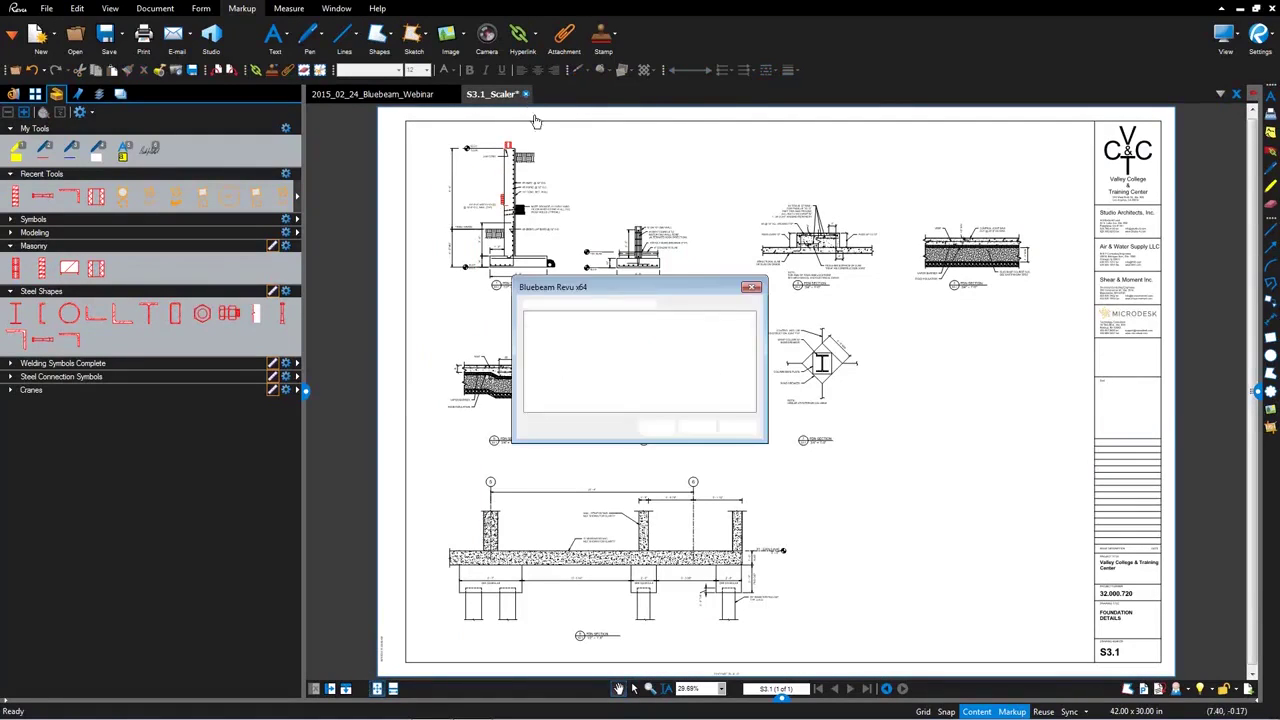
pyautogui.click(700, 428)
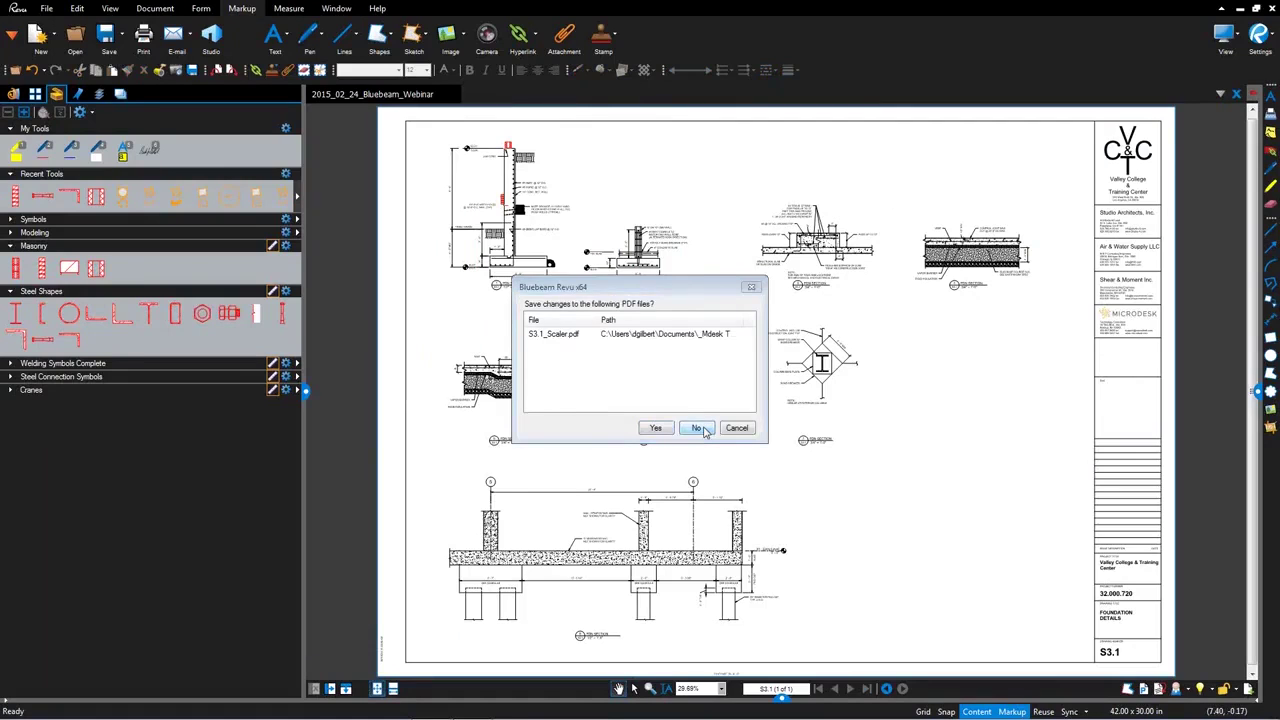
# Open A 201_Capture20.pdf from the pinned 05 Capture 2.0 folder
pyautogui.click(13, 93)
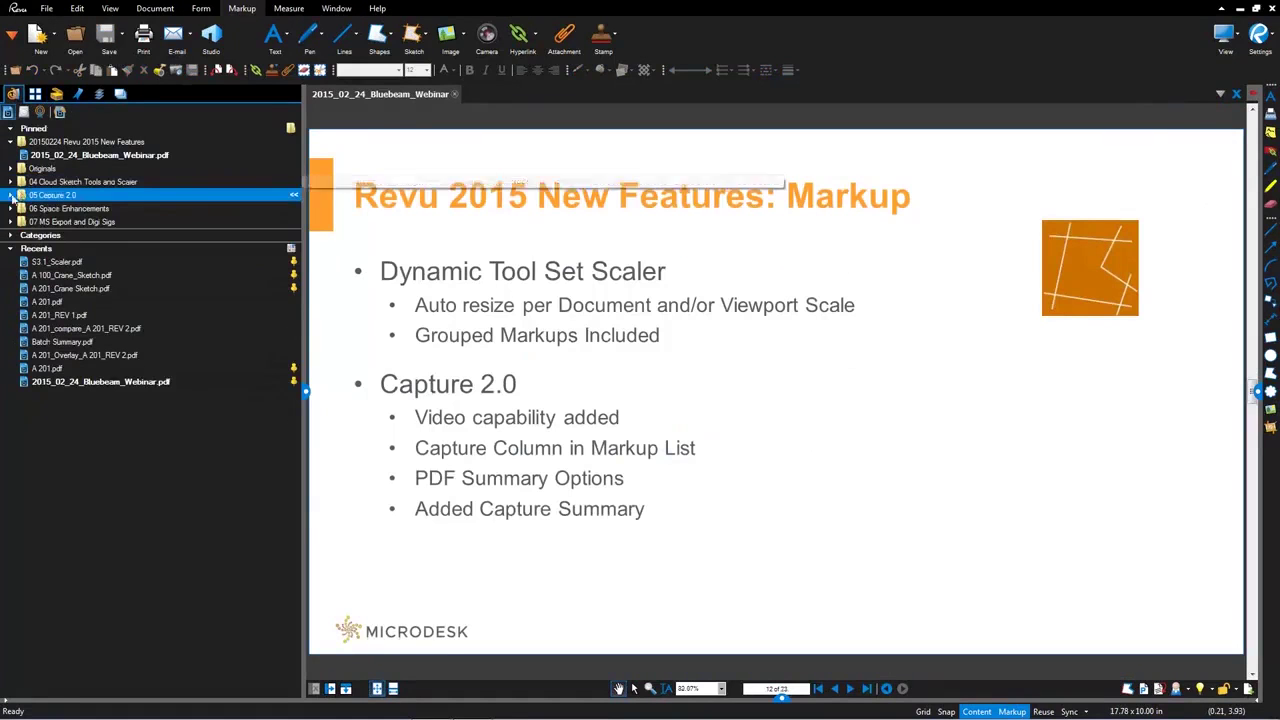
pyautogui.click(11, 195)
pyautogui.click(70, 208)
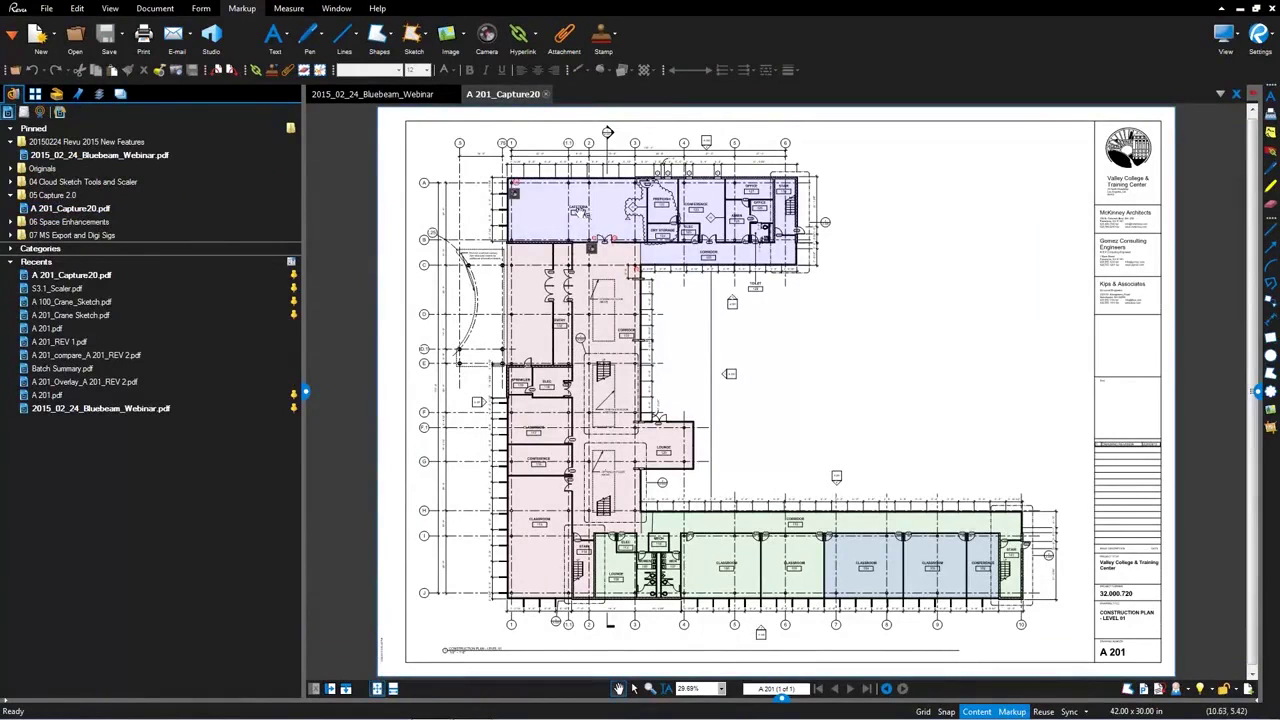
# View the captured photos of the Cafeteria's CF markup, play its CF - 3 video and close the capture viewer
pyautogui.scroll(1, 538, 174)
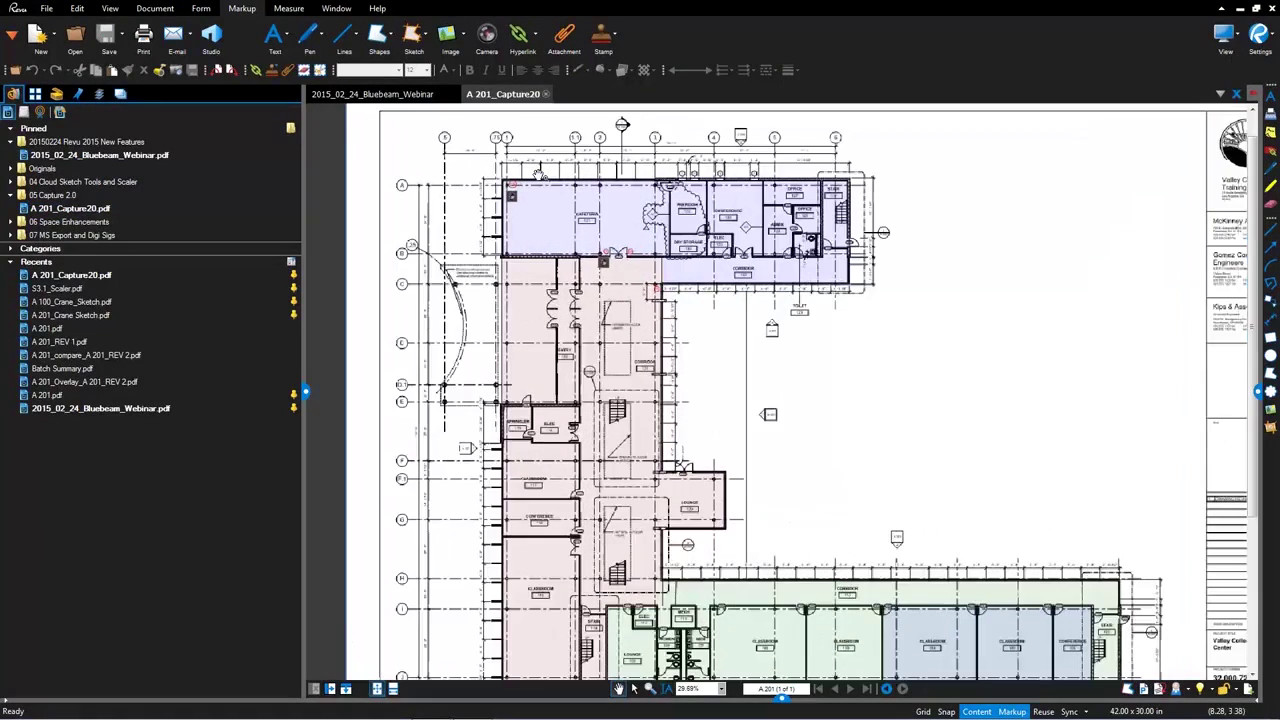
pyautogui.scroll(5, 538, 174)
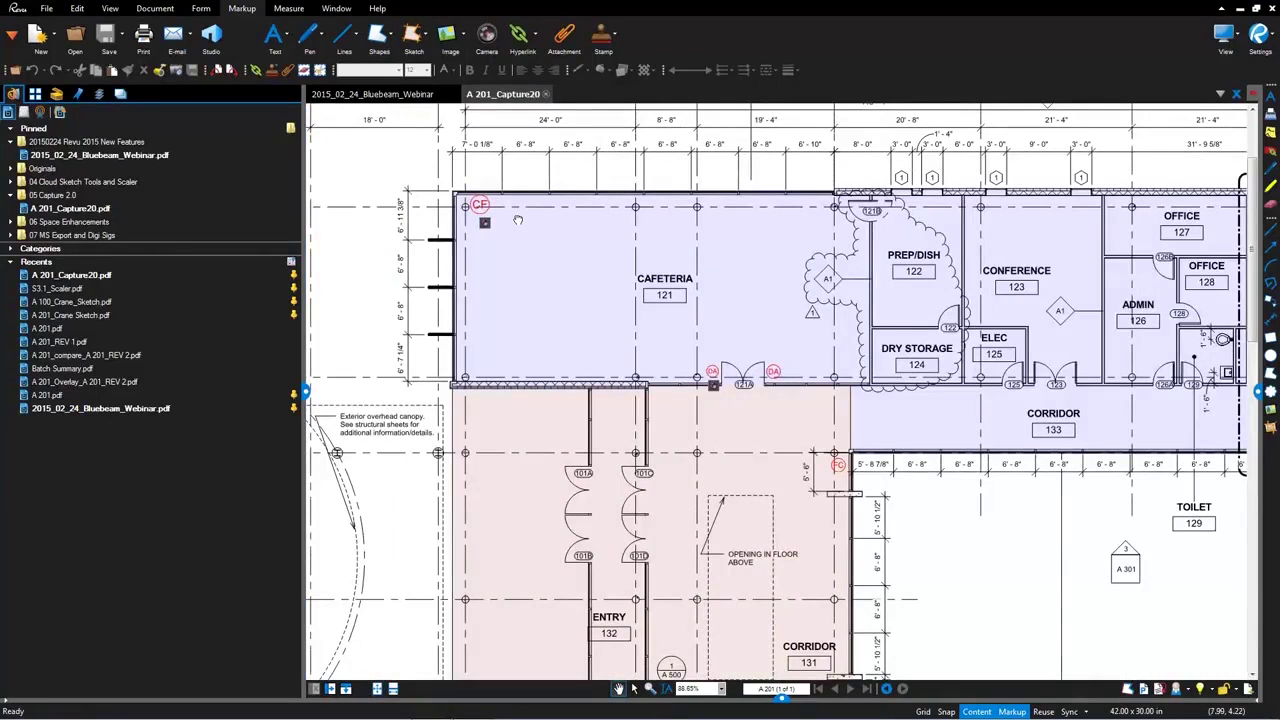
pyautogui.moveTo(518, 219); pyautogui.dragTo(511, 243)
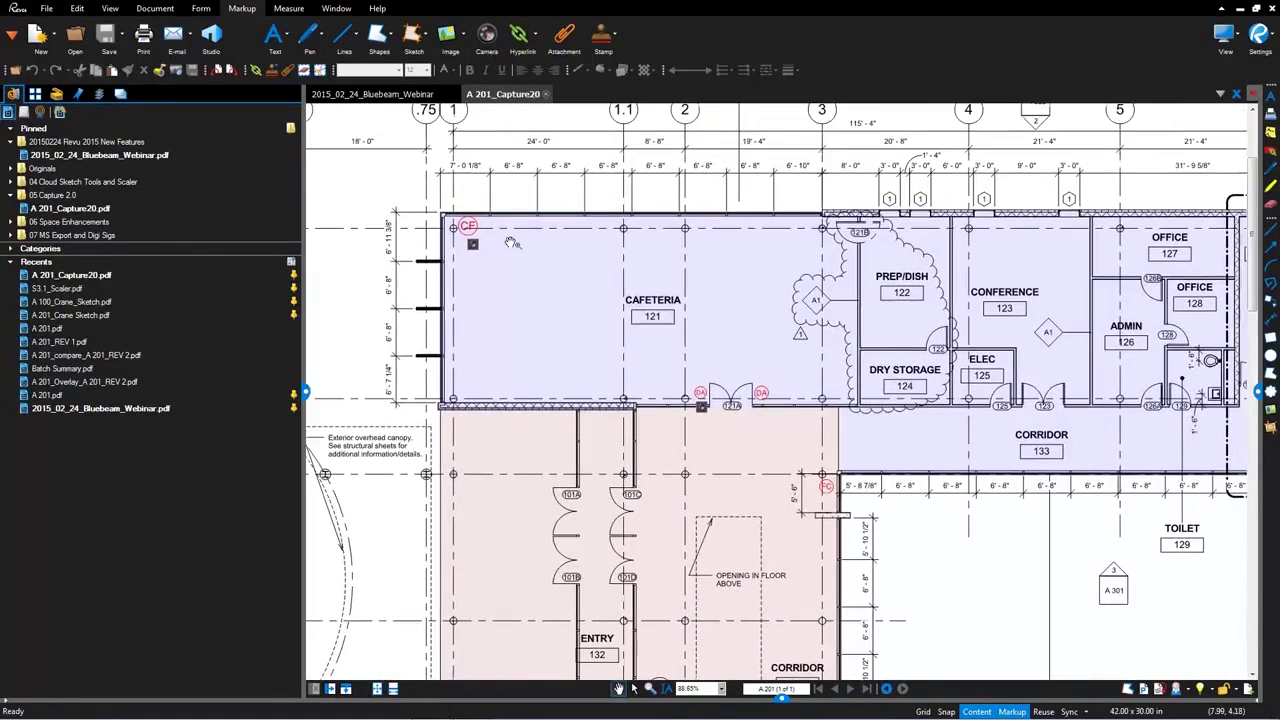
pyautogui.scroll(2, 511, 243)
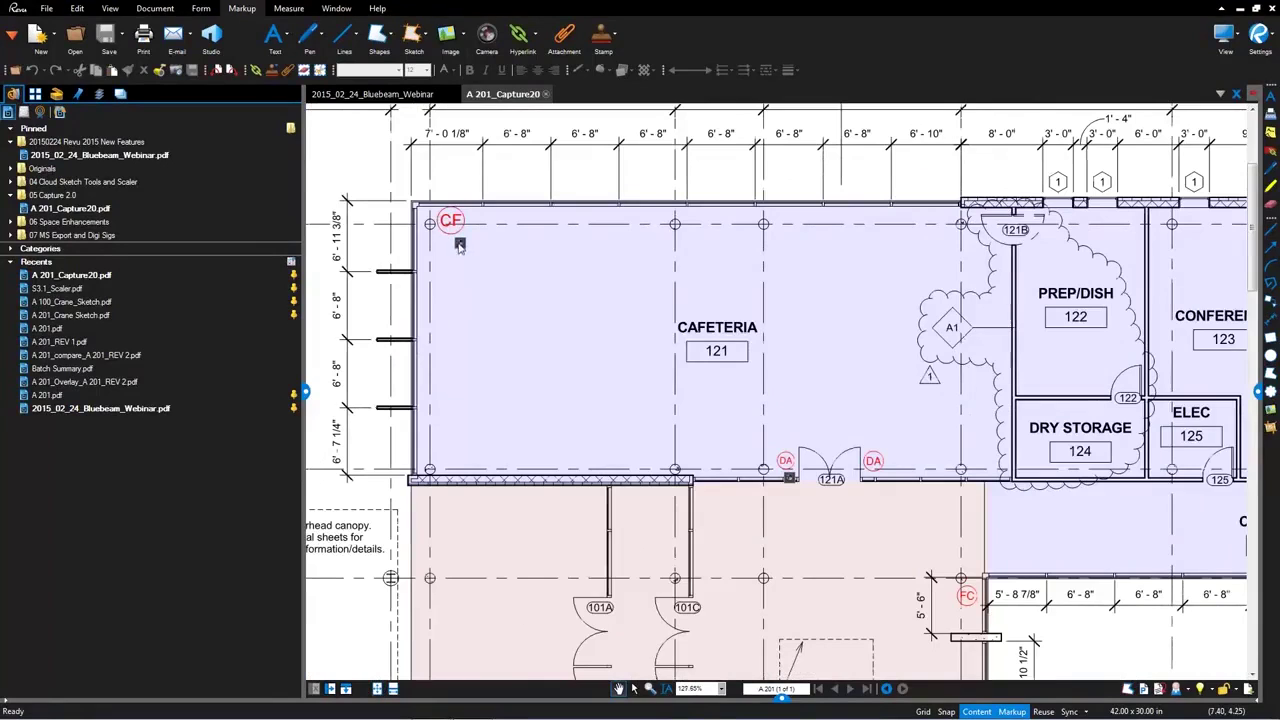
pyautogui.moveTo(461, 246)
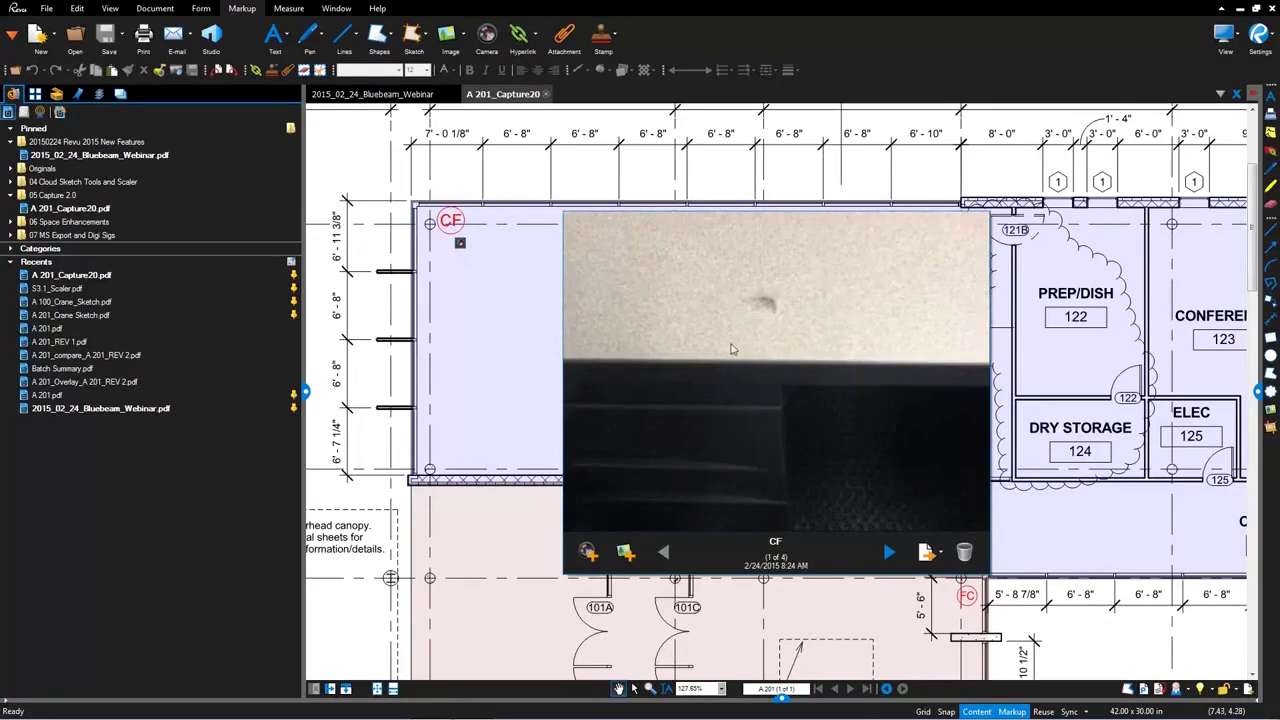
pyautogui.click(888, 553)
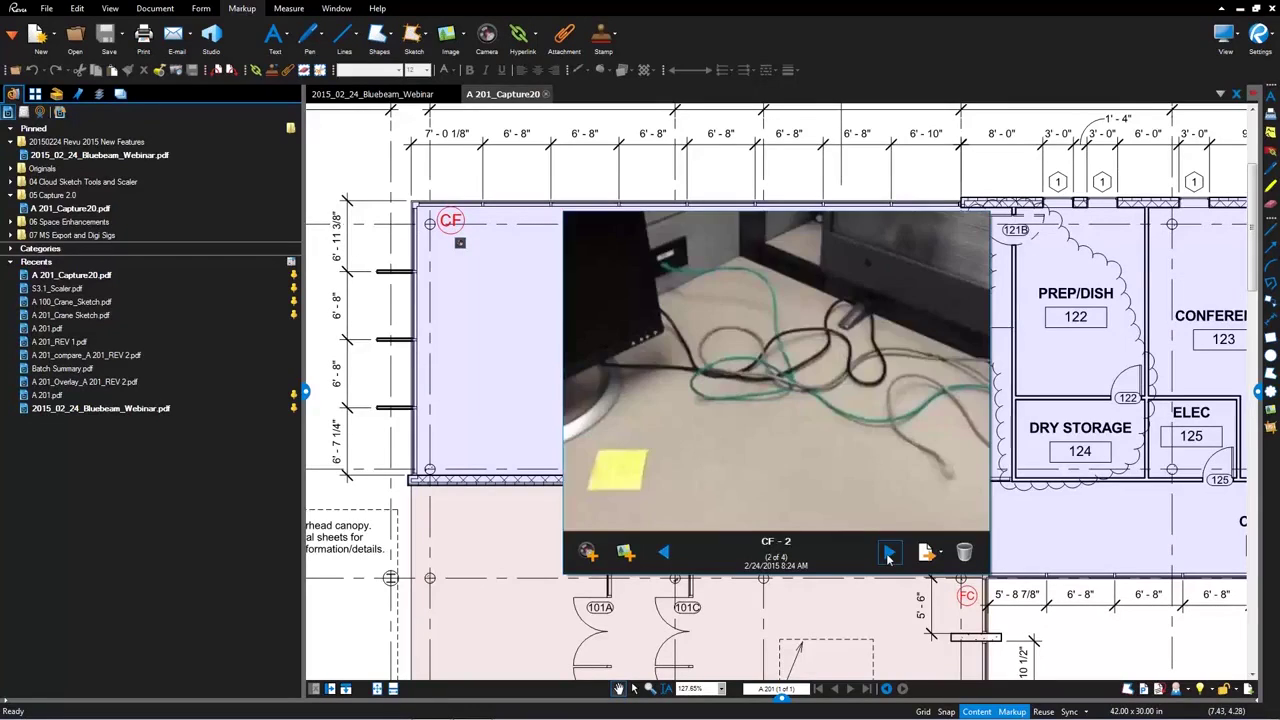
pyautogui.click(888, 555)
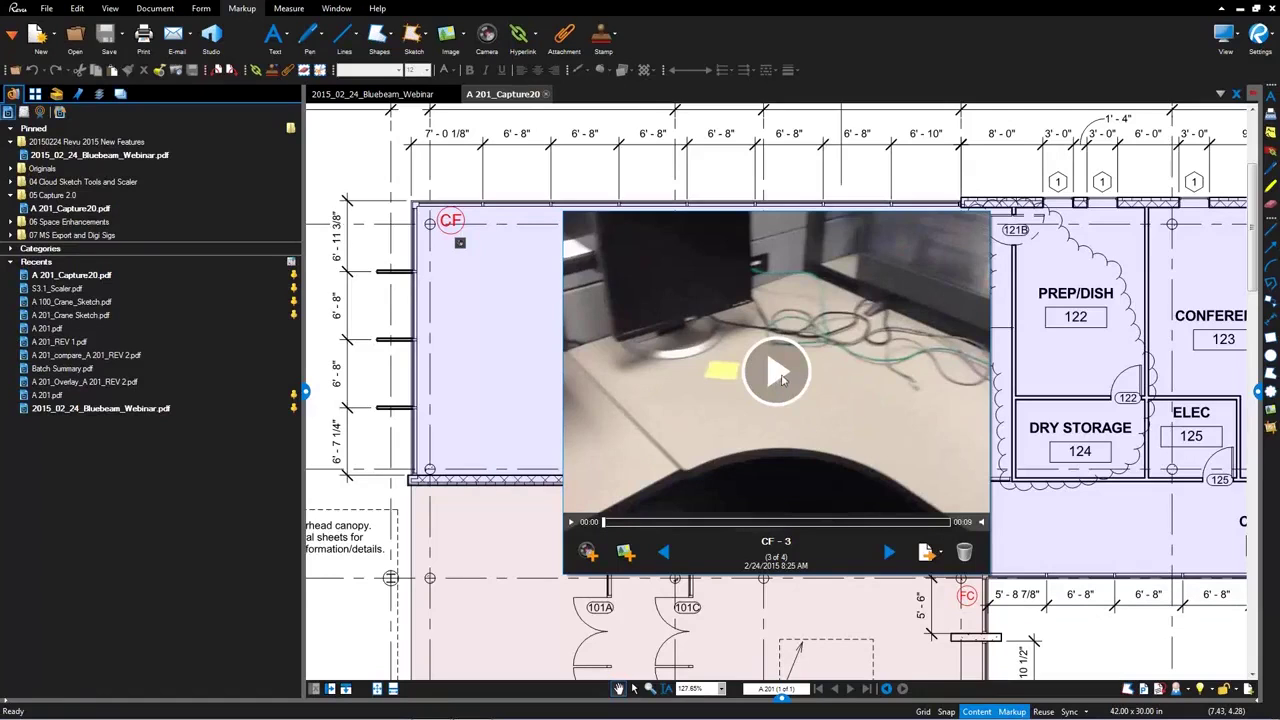
pyautogui.click(778, 376)
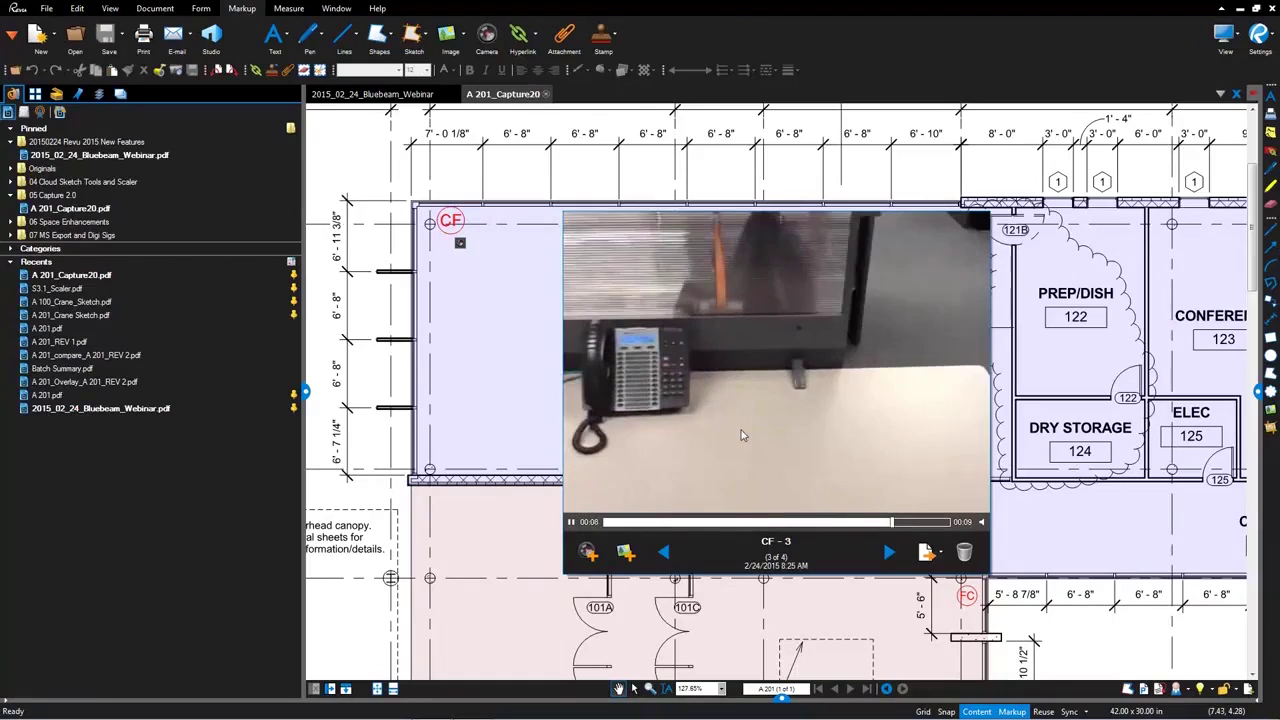
pyautogui.click(588, 556)
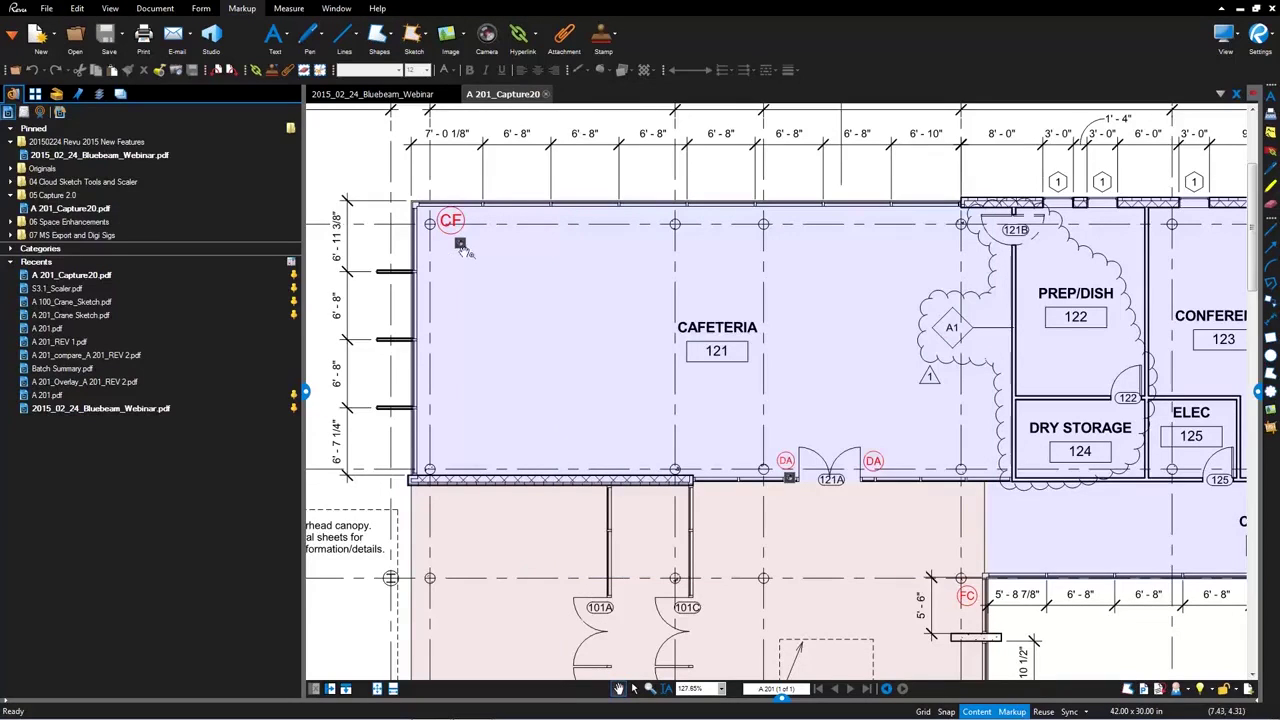
# Show the Markups list and check the Capture entry among its available columns
pyautogui.click(781, 698)
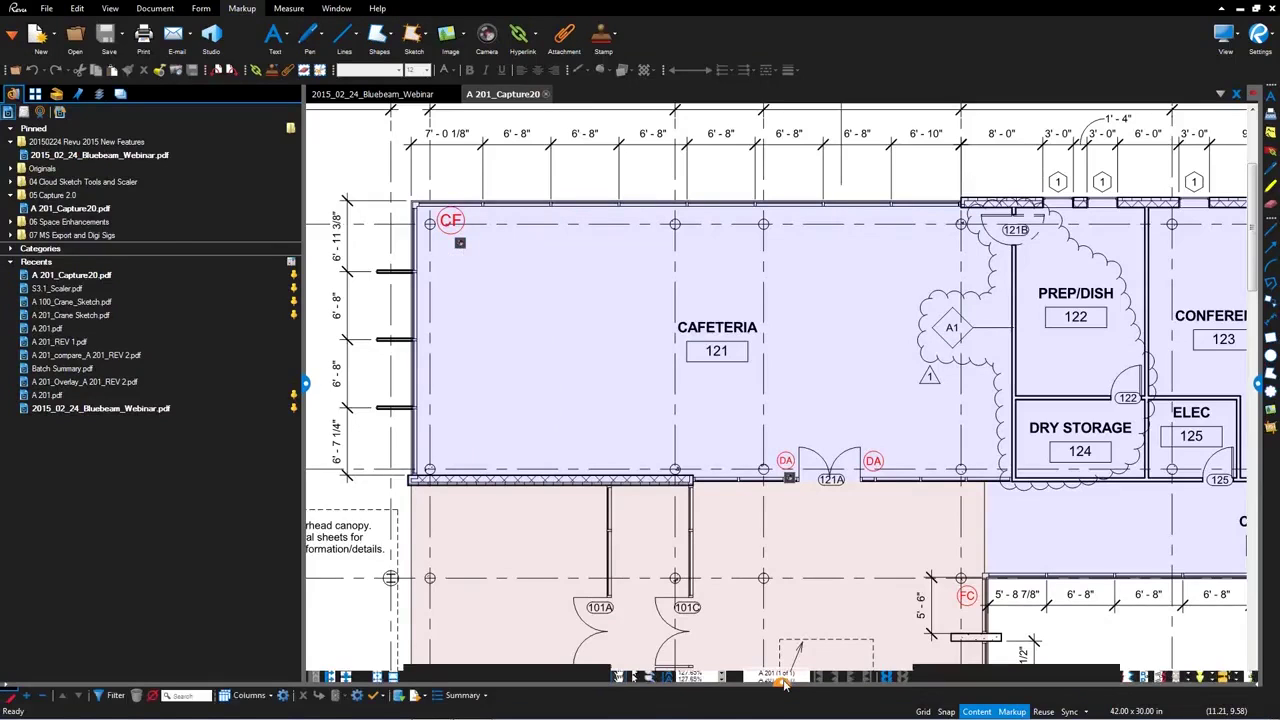
pyautogui.click(262, 522)
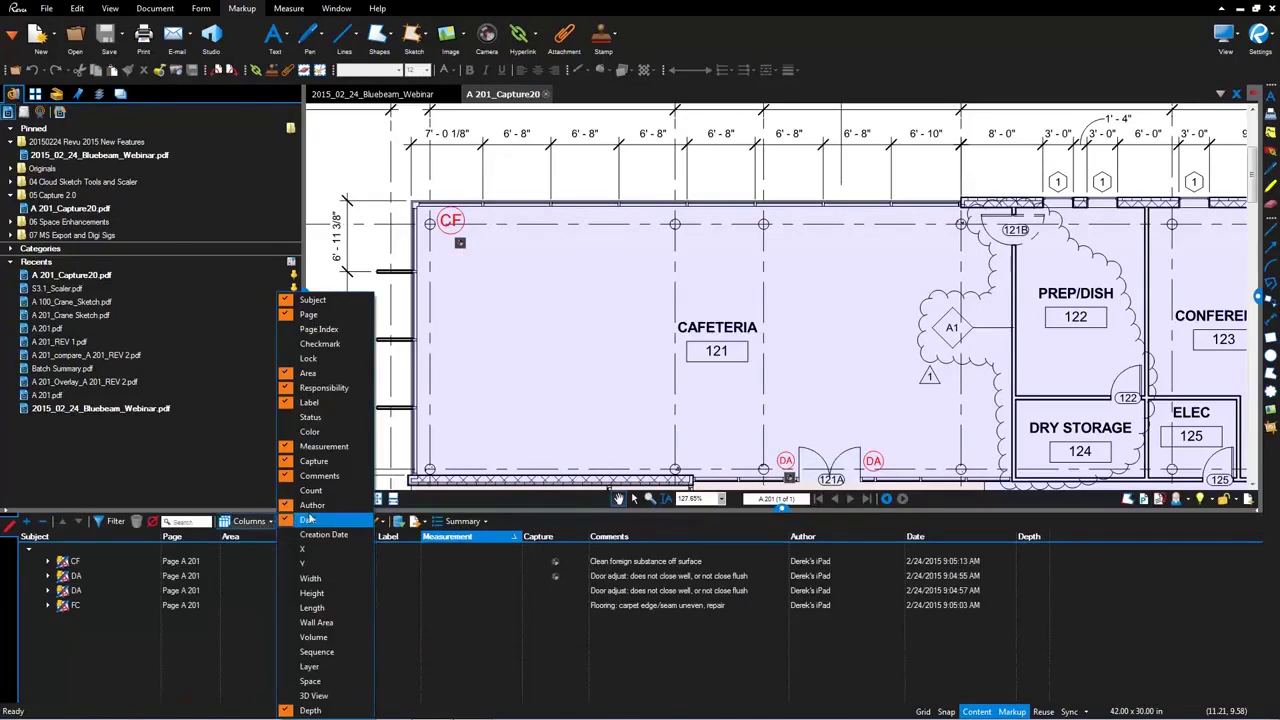
pyautogui.click(318, 465)
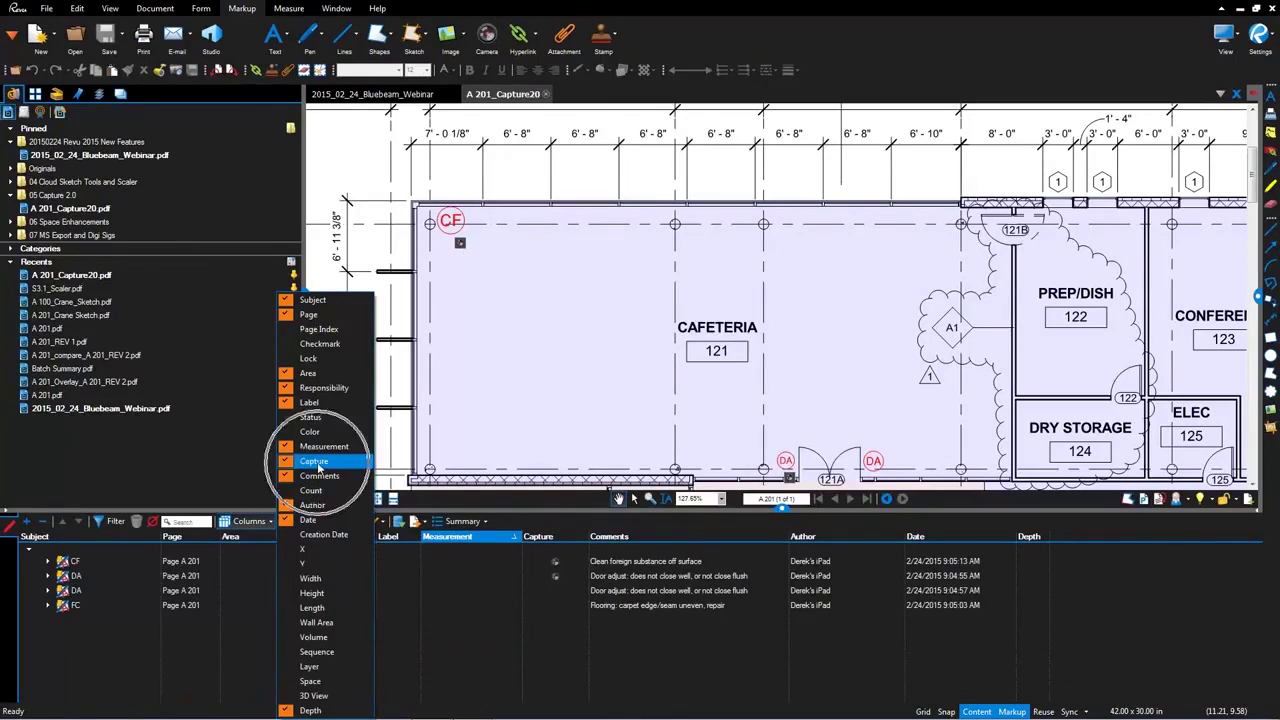
# Locate the CF and DA punch markups on the plan from their entries in the Markups list
pyautogui.click(476, 592)
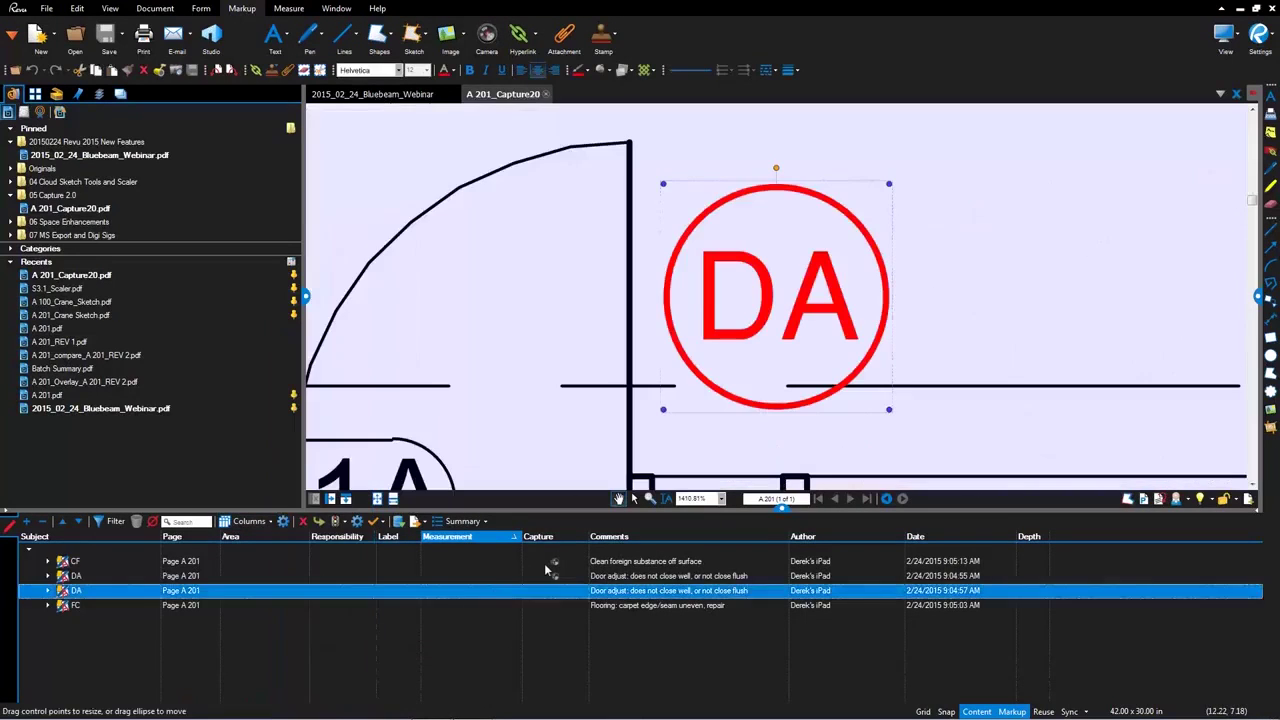
pyautogui.click(546, 564)
pyautogui.click(546, 566)
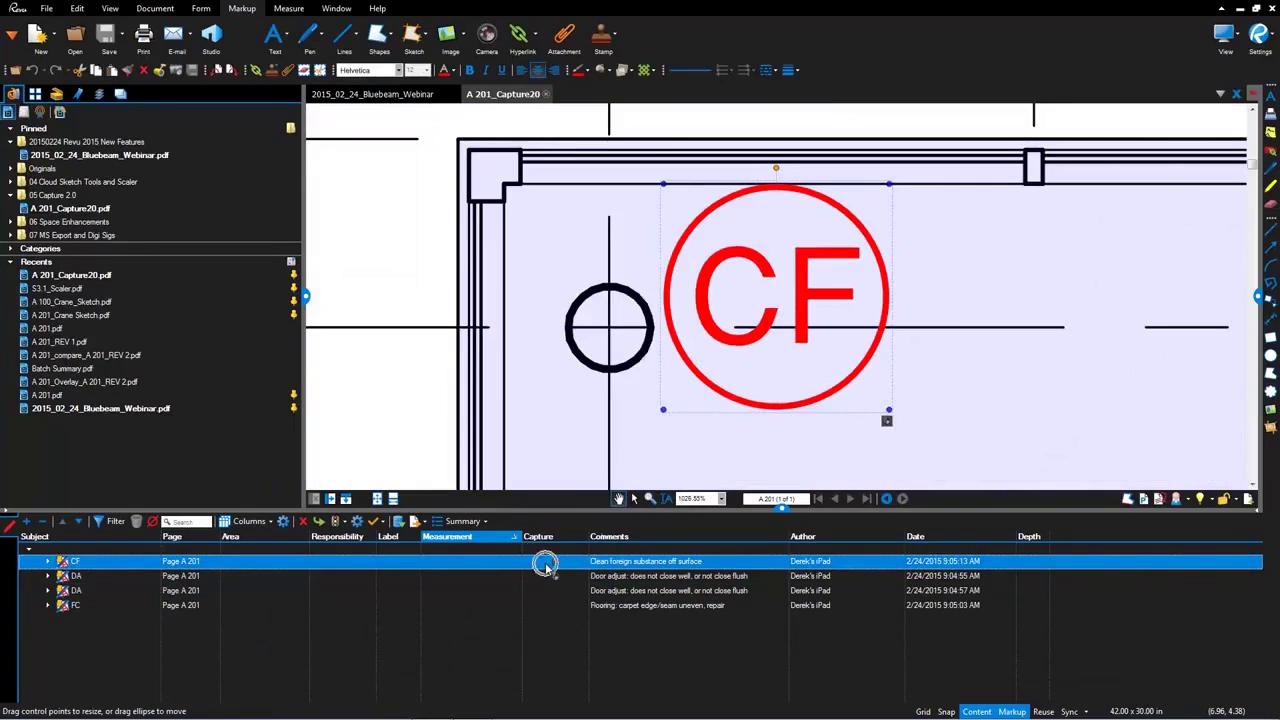
pyautogui.click(547, 577)
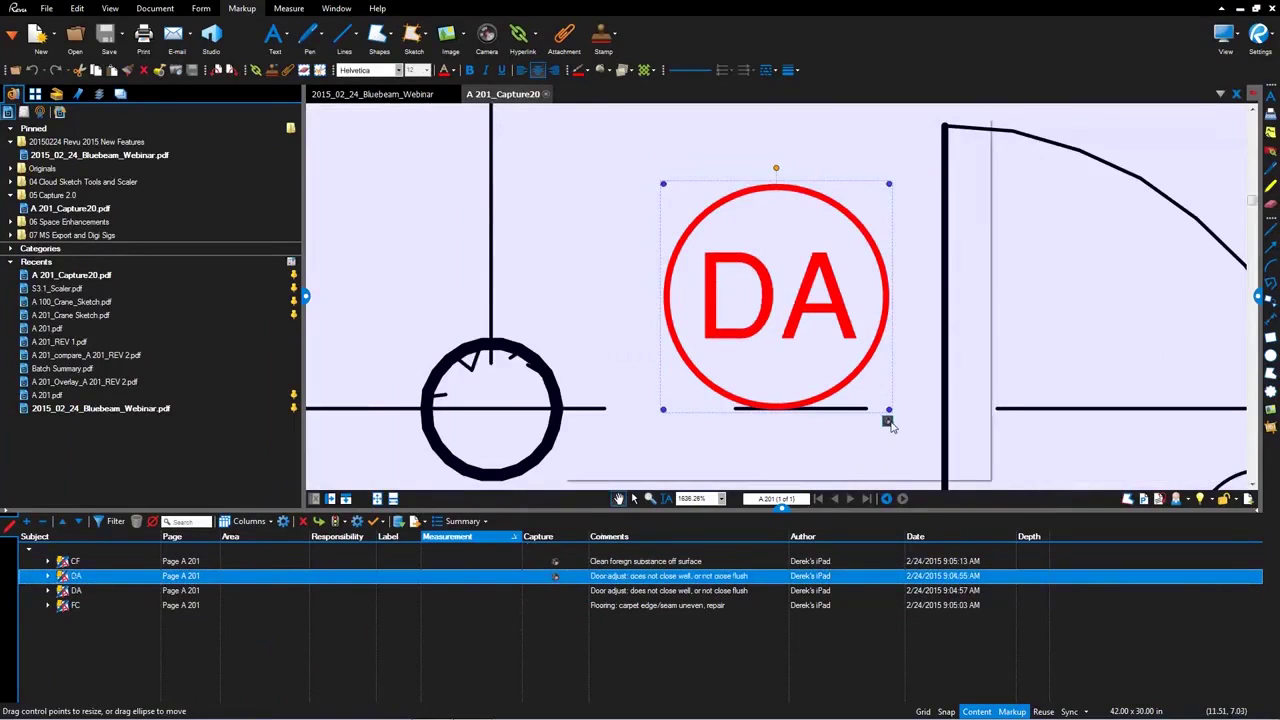
# Play the DA - 3 video captured with the selected DA markup and close the capture viewer
pyautogui.click(887, 421)
pyautogui.click(889, 459)
pyautogui.click(889, 459)
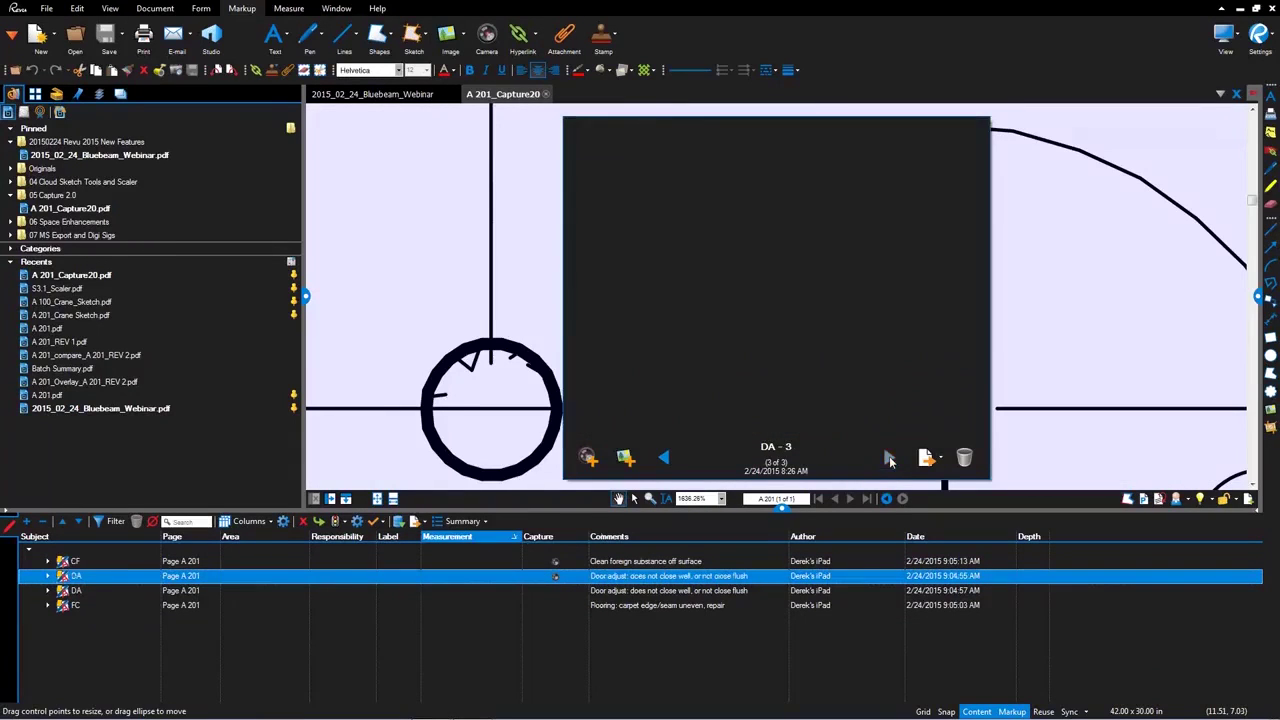
pyautogui.click(777, 279)
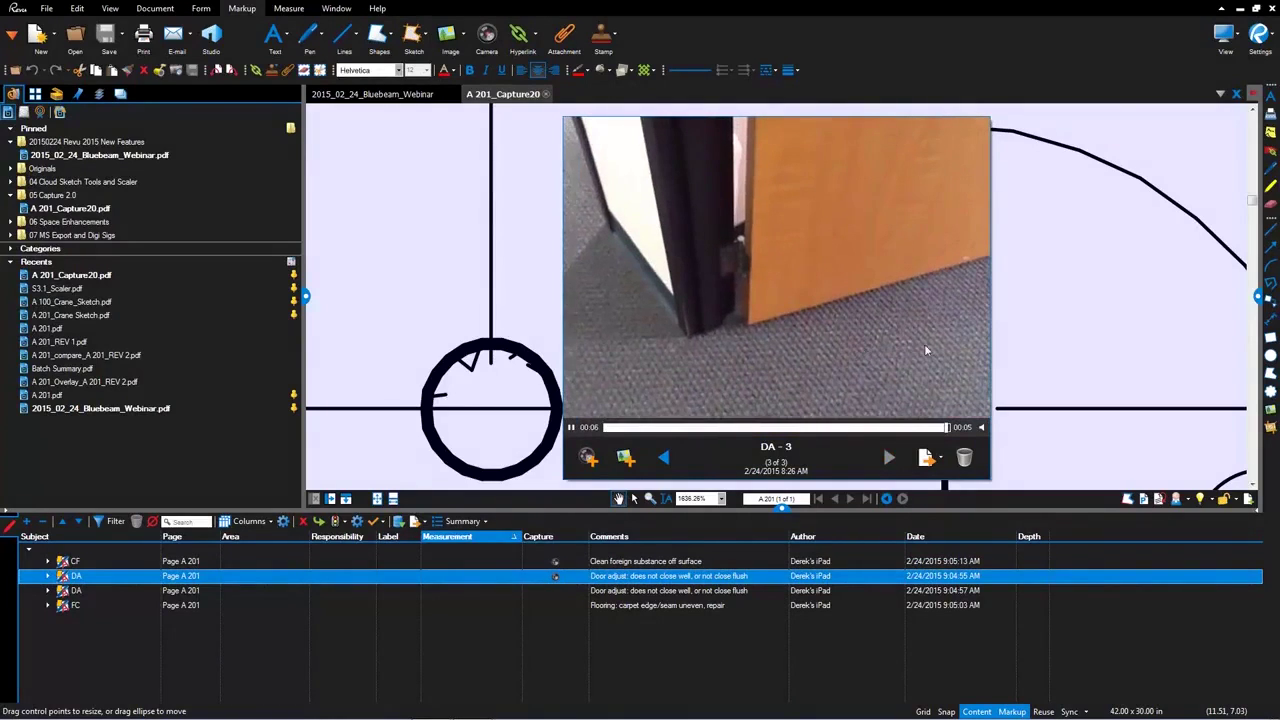
pyautogui.click(1047, 331)
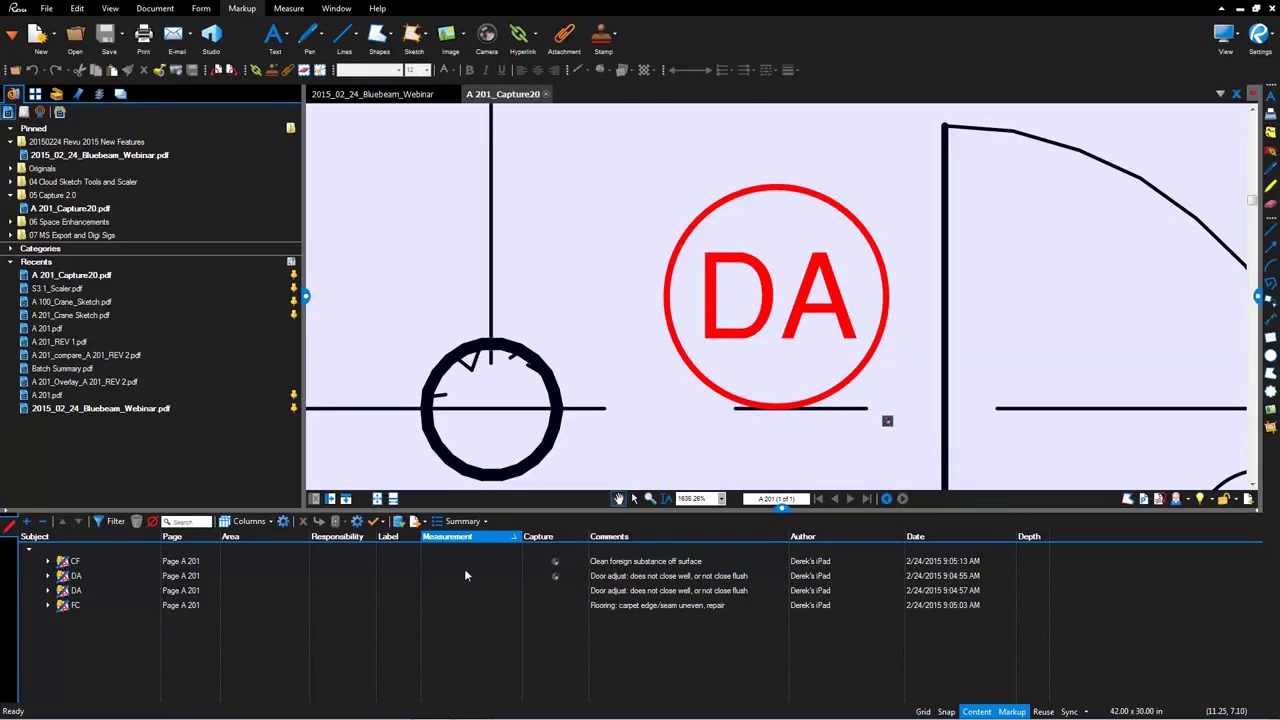
# Show the page thumbnails and append a PDF Summary of the markups to the current PDF, with the capture media addendum attached as linked files
pyautogui.click(462, 522)
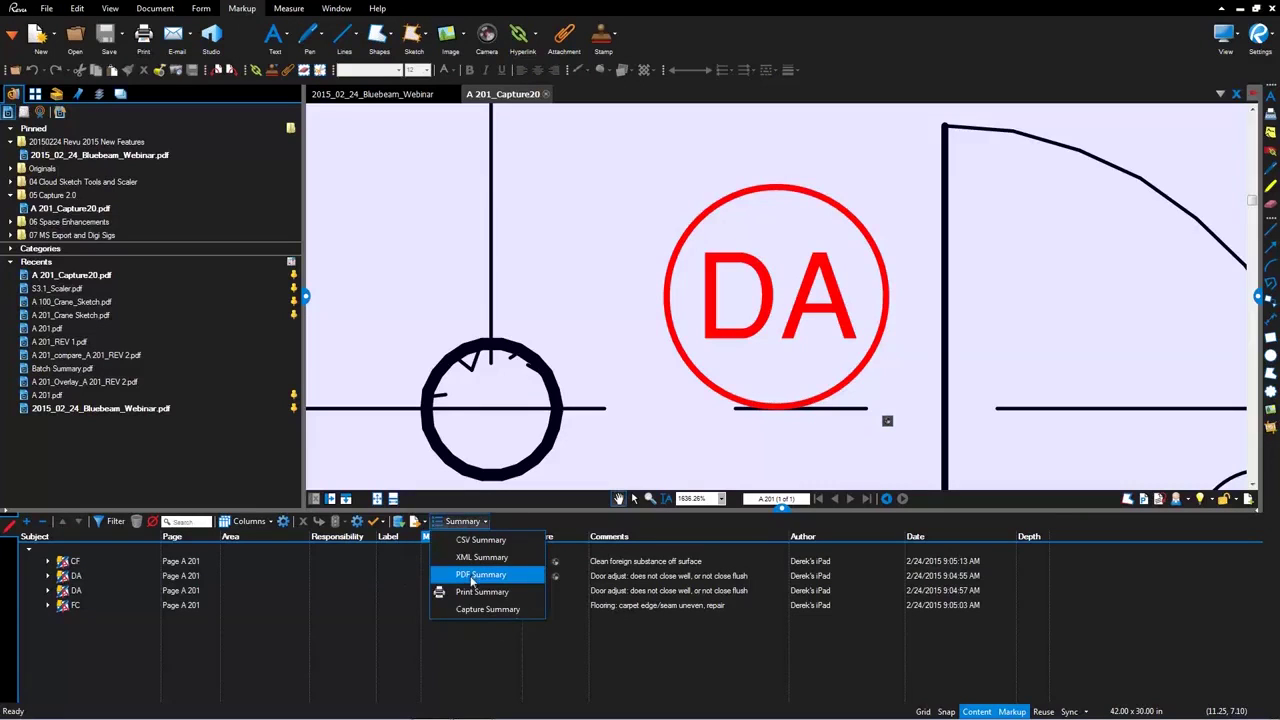
pyautogui.click(481, 614)
pyautogui.click(401, 346)
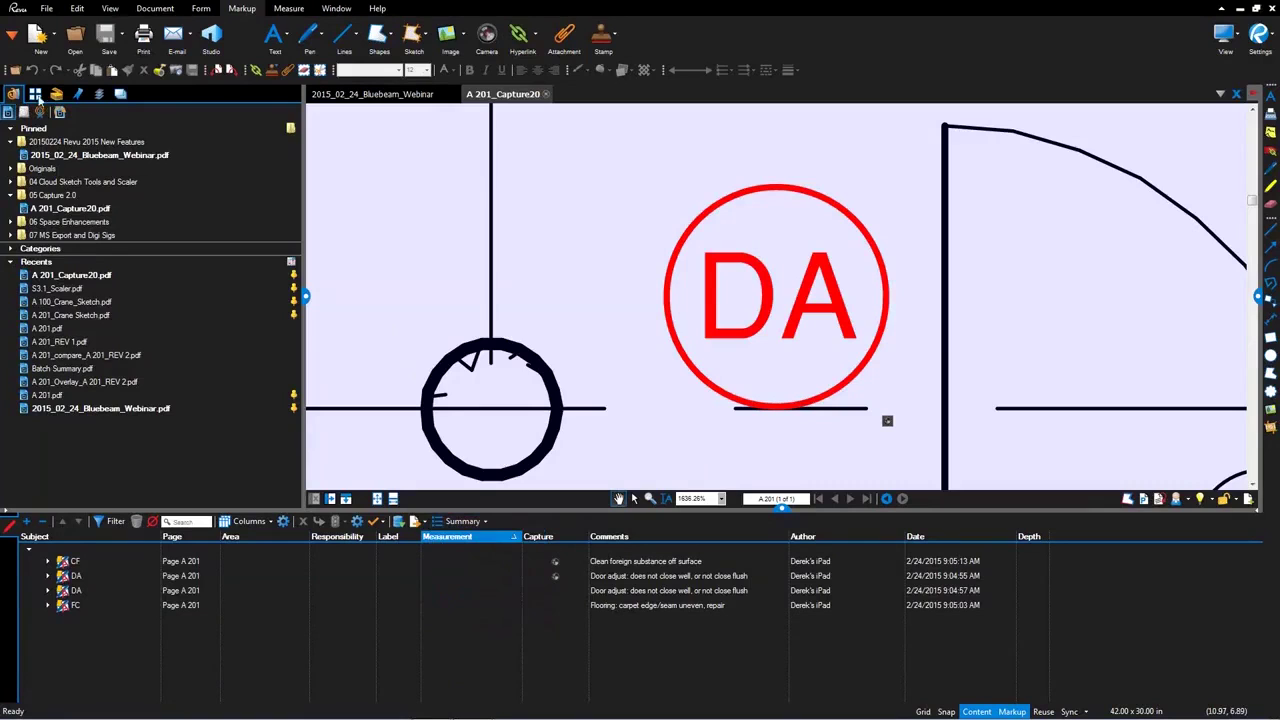
pyautogui.click(35, 93)
pyautogui.click(462, 521)
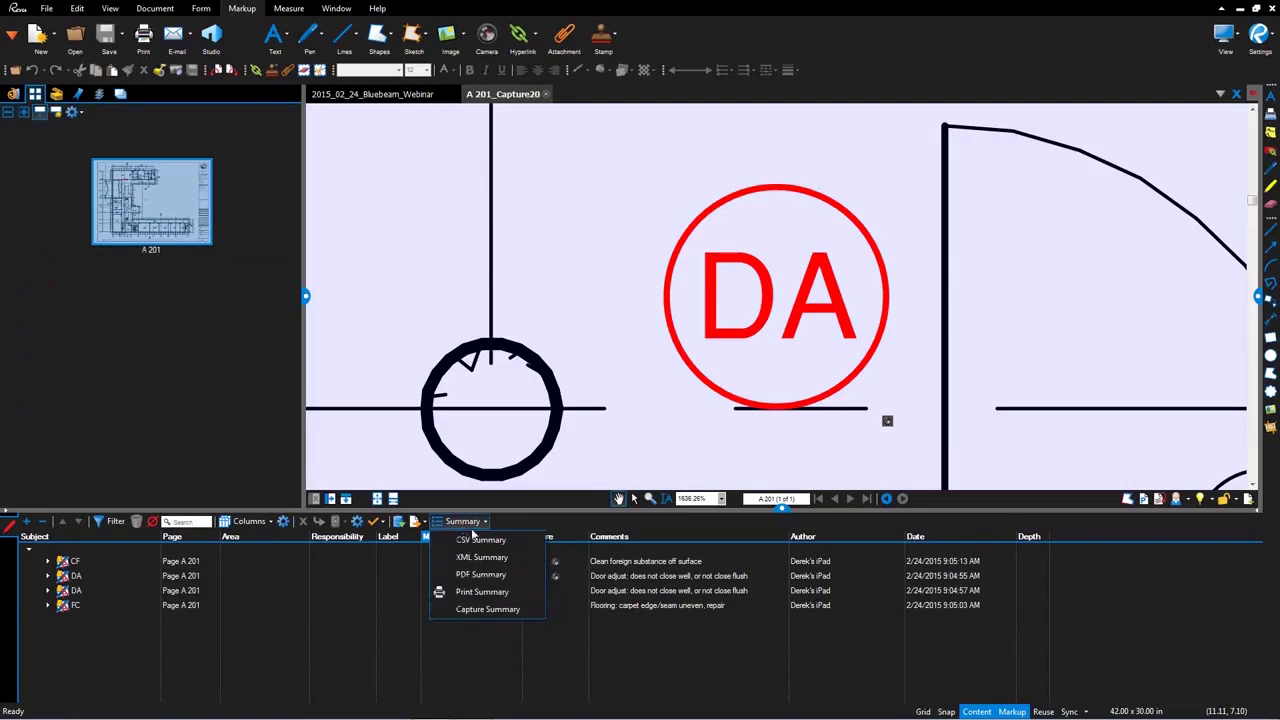
pyautogui.click(480, 576)
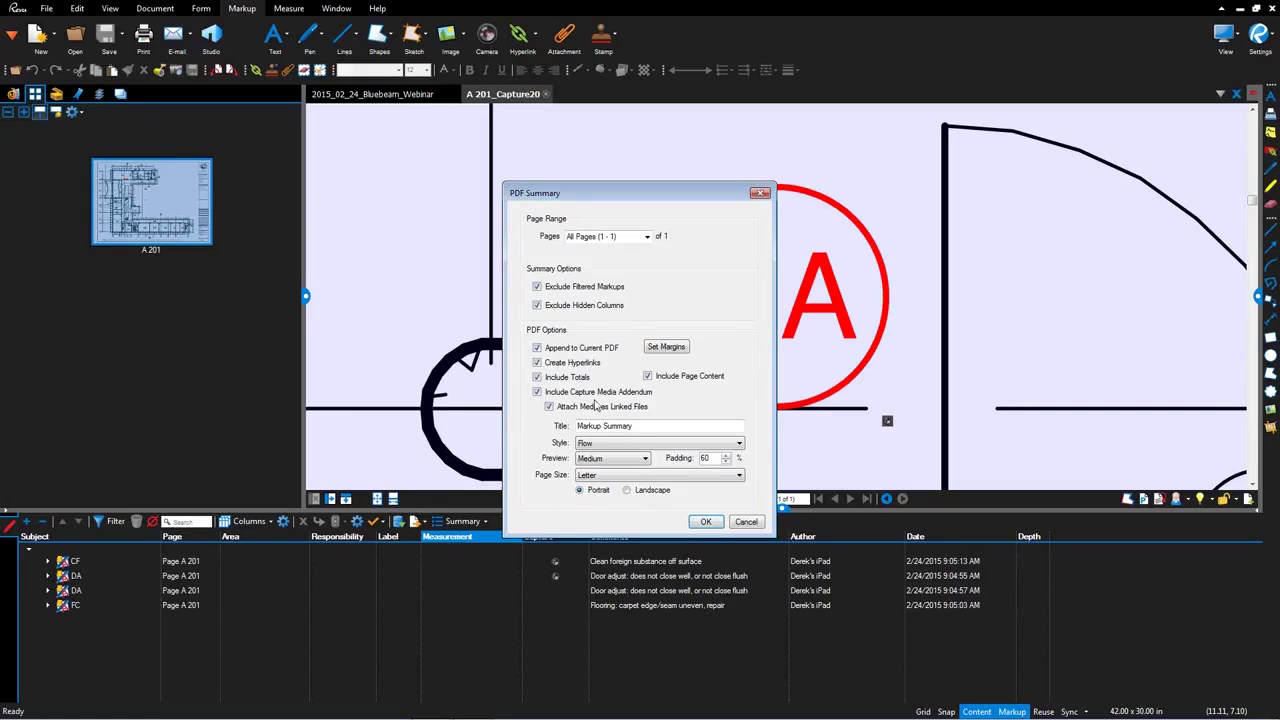
pyautogui.click(706, 522)
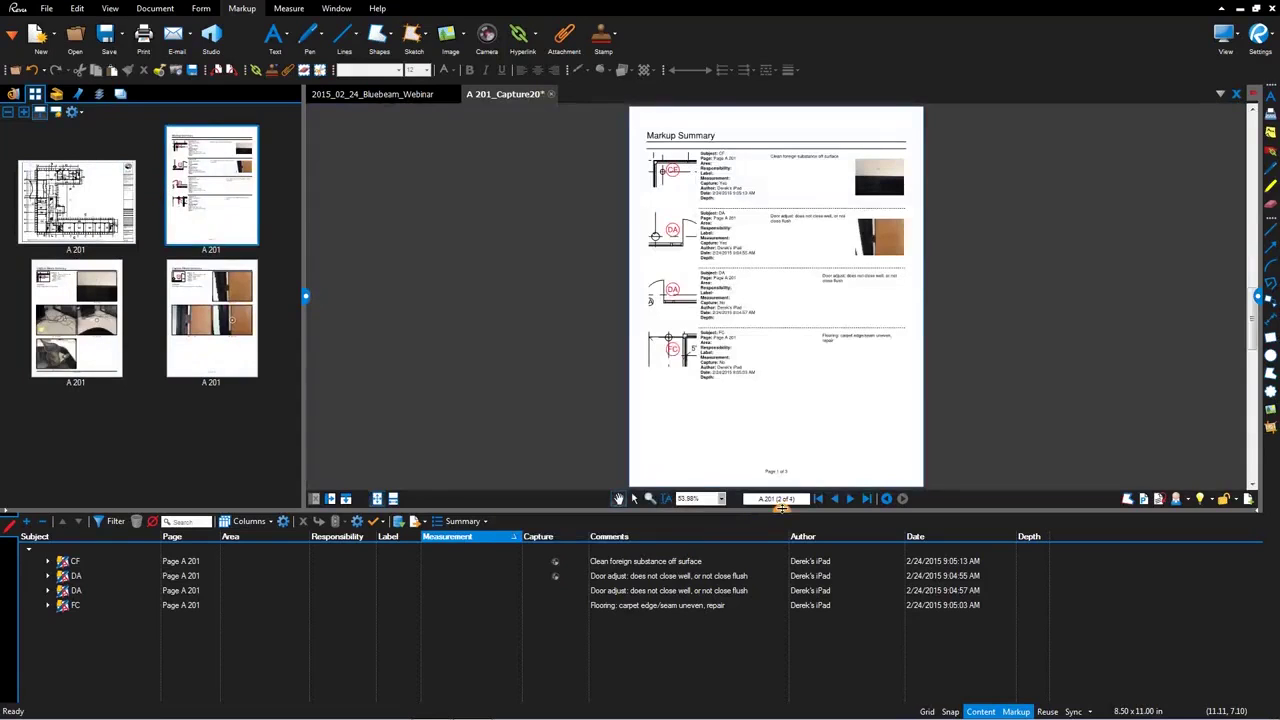
# Hide the Markups list, view the Capture Media Summary page for CF, and play its linked CF - 3 video, closing the player
pyautogui.click(781, 507)
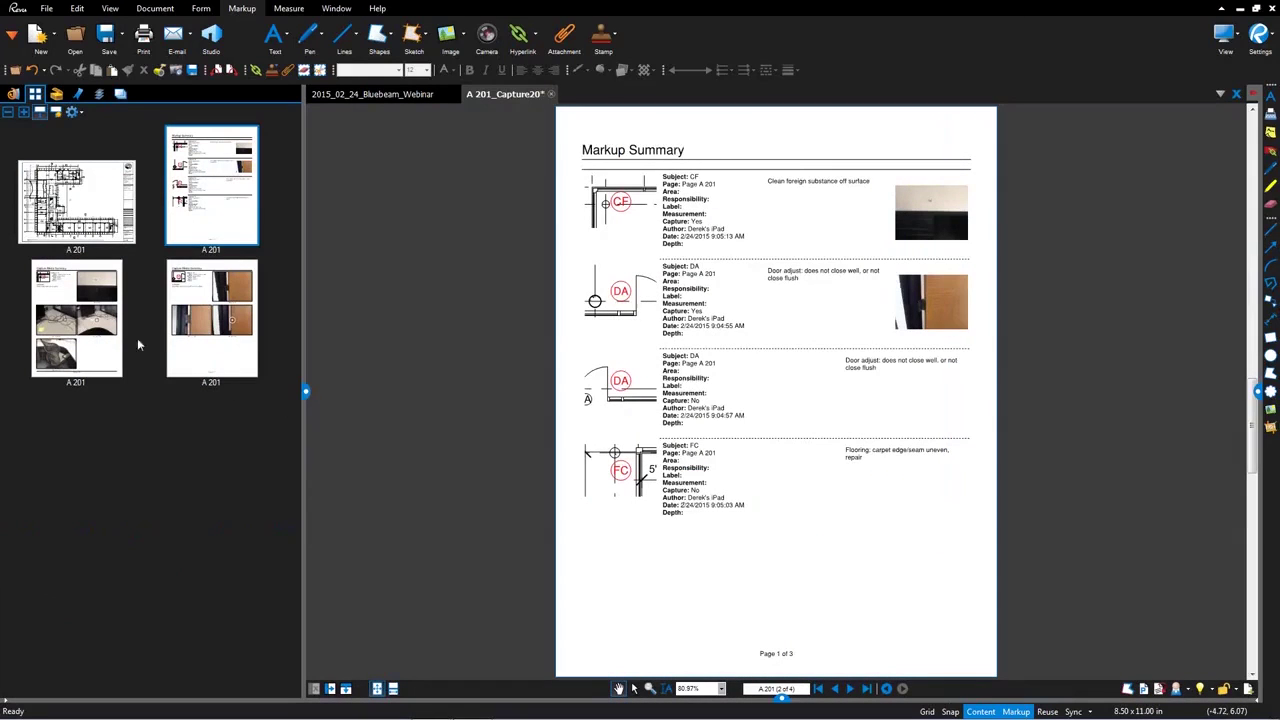
pyautogui.click(93, 326)
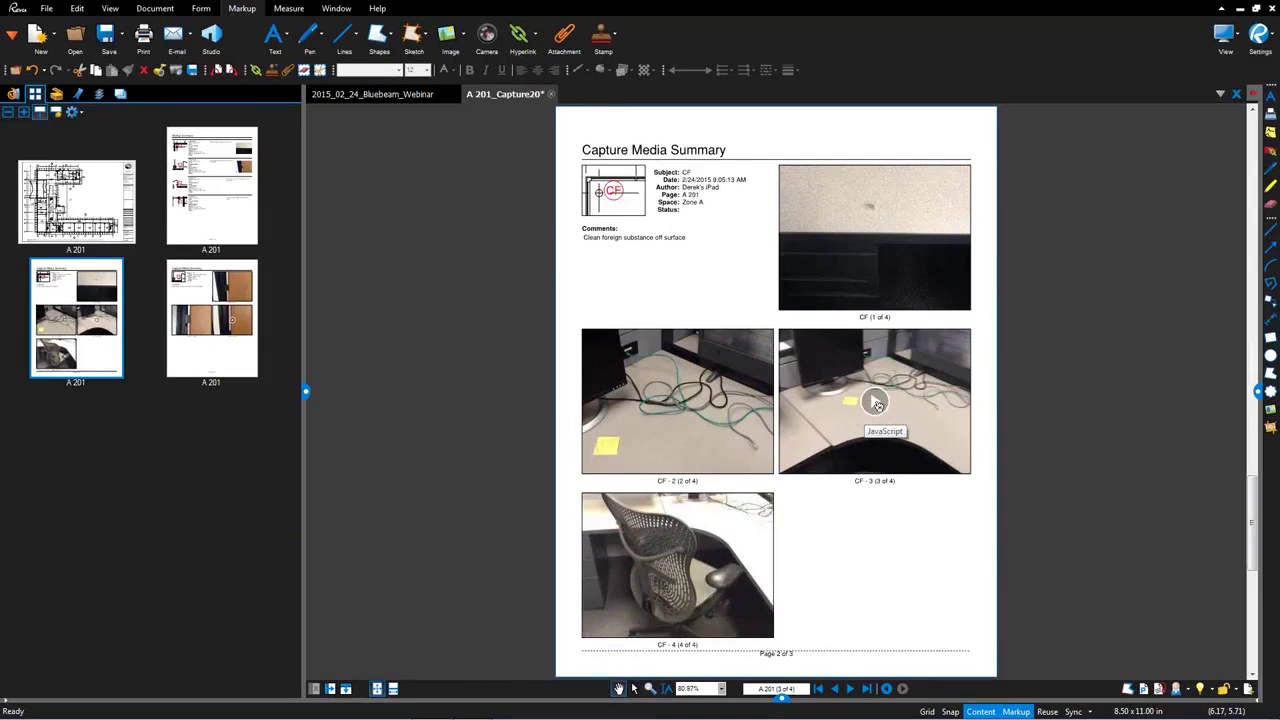
pyautogui.click(876, 403)
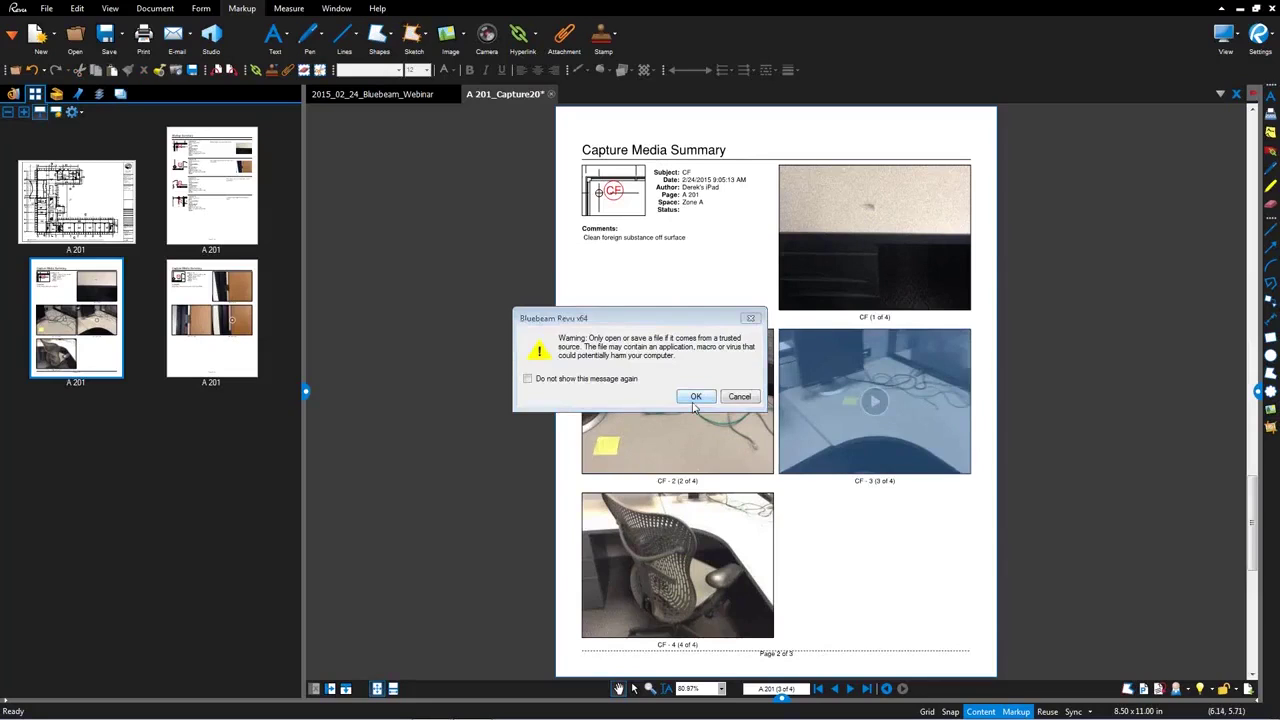
pyautogui.click(695, 400)
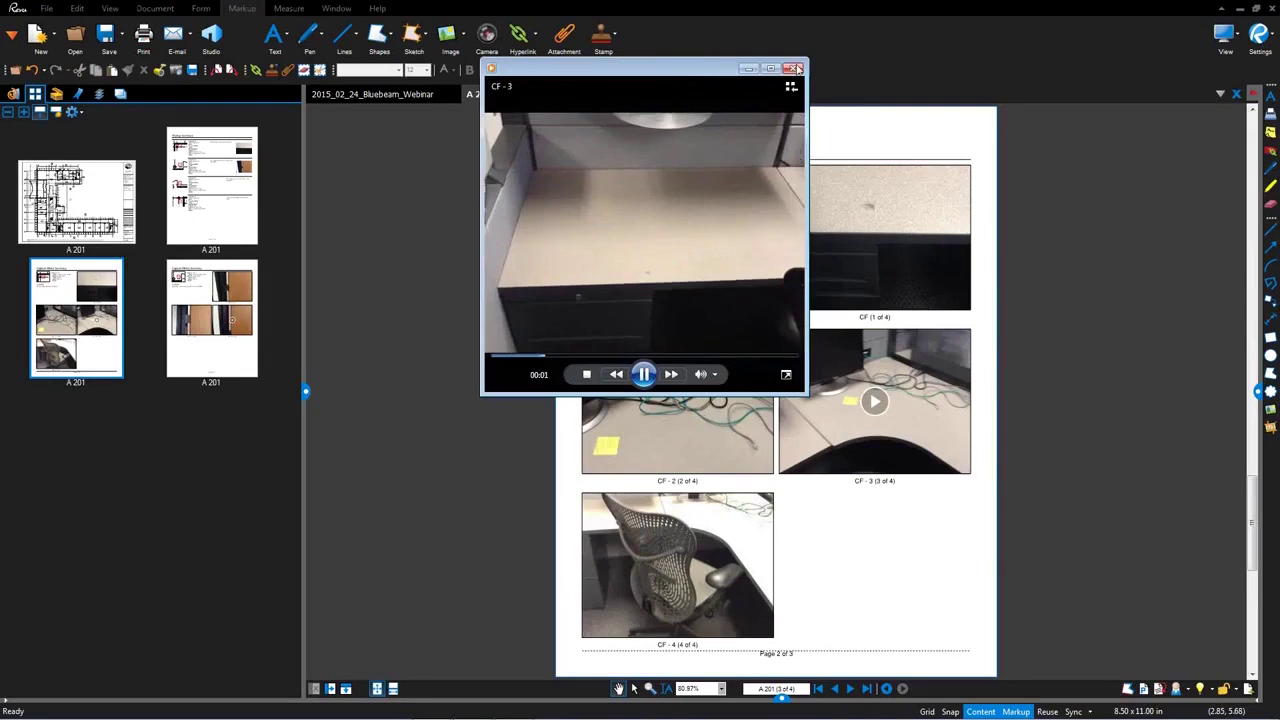
pyautogui.click(796, 69)
# Inspect the CF - 3.mp4 entries among the document's file attachments and hide the attachments again
pyautogui.click(1257, 393)
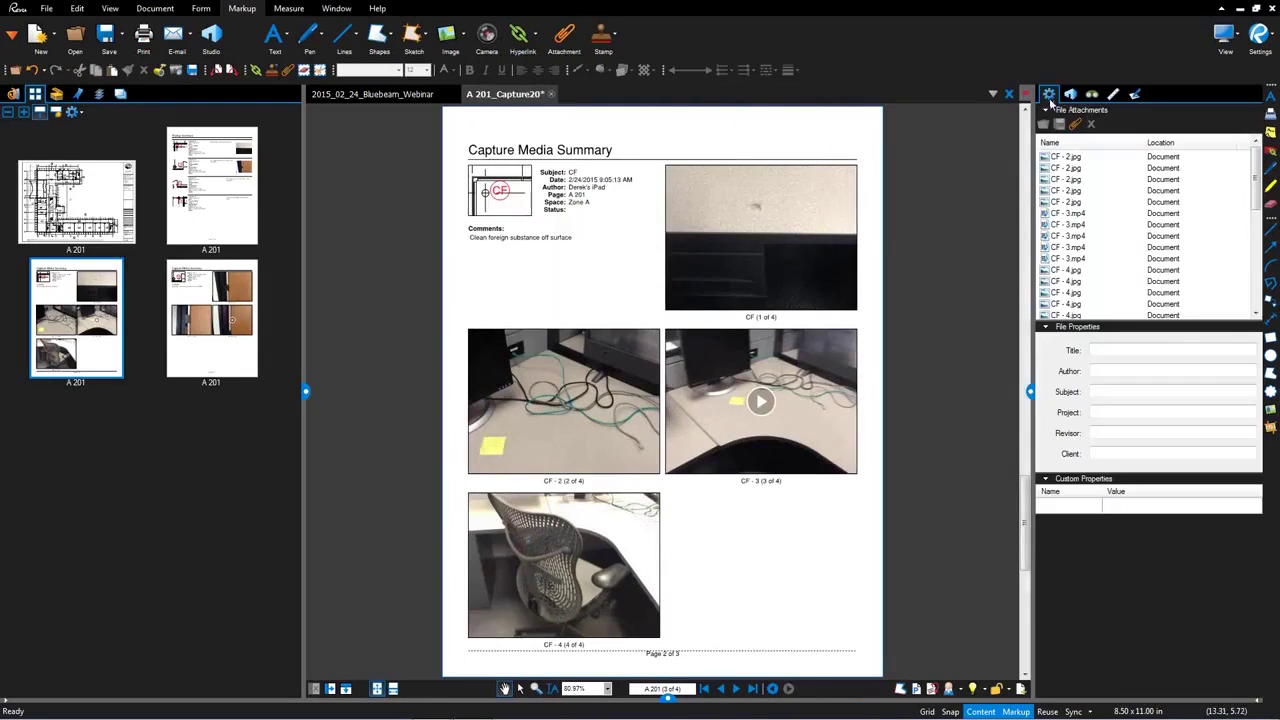
pyautogui.click(1080, 226)
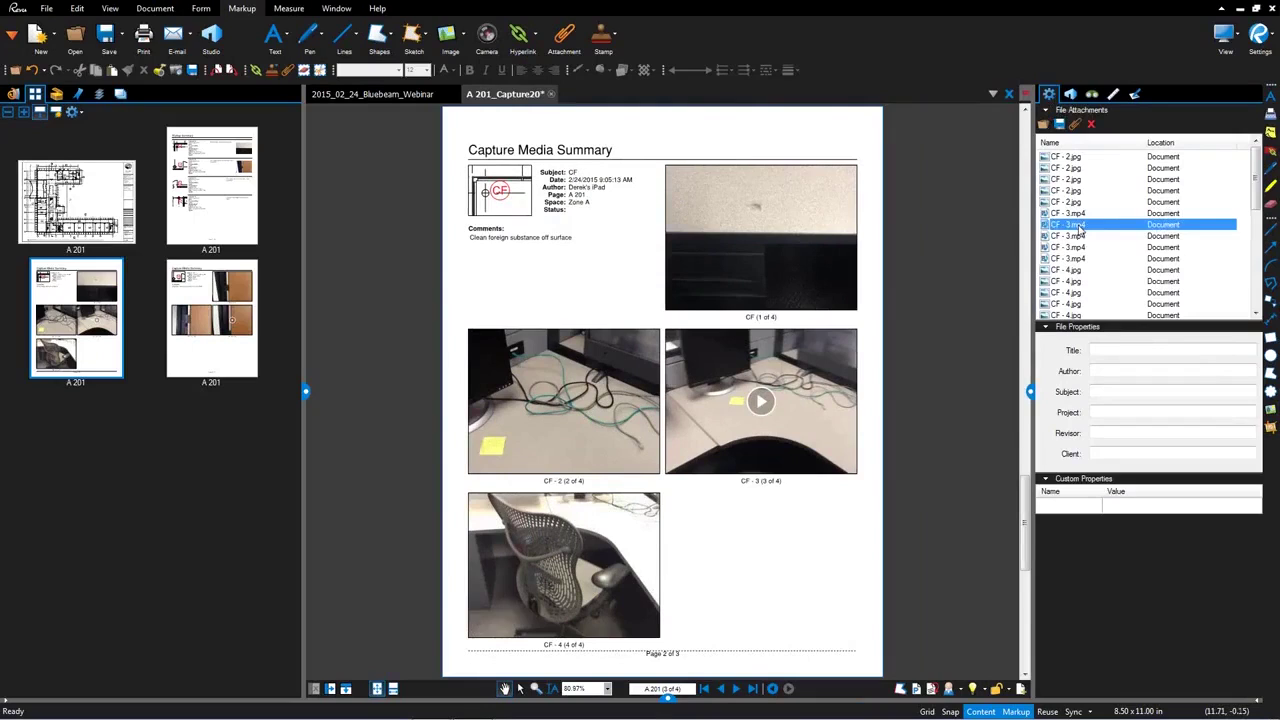
pyautogui.click(1079, 237)
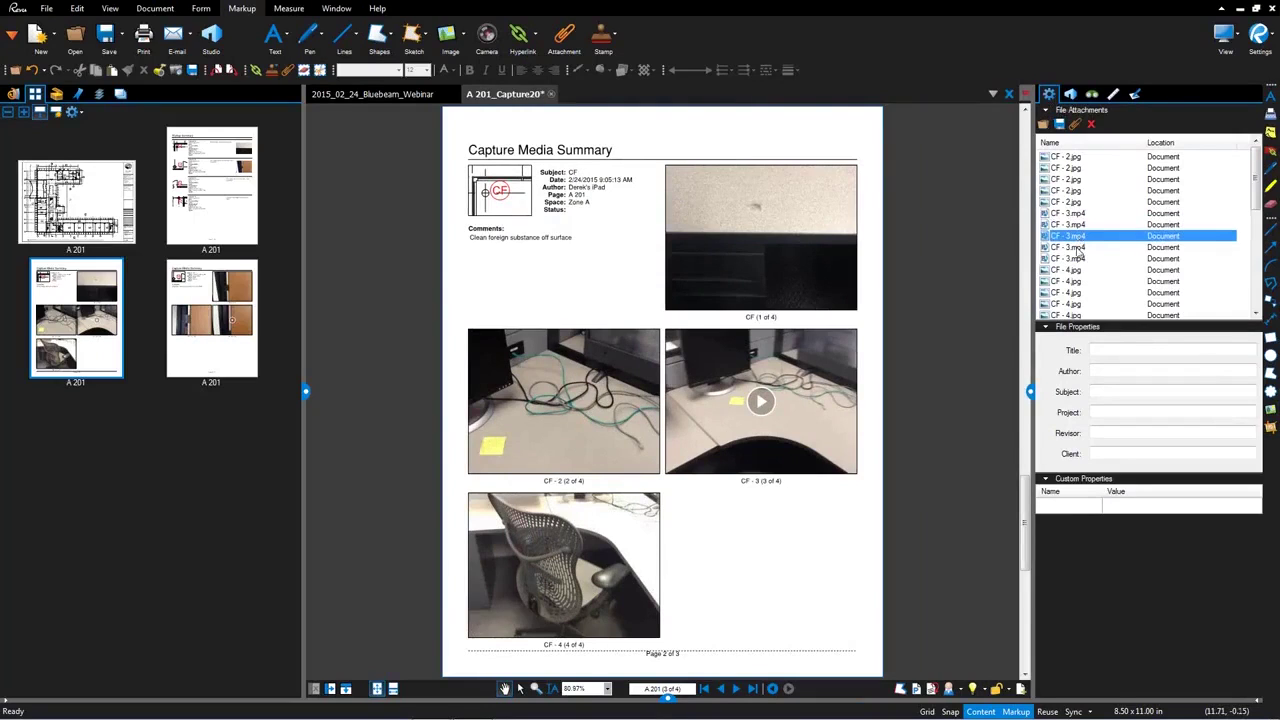
pyautogui.click(1079, 247)
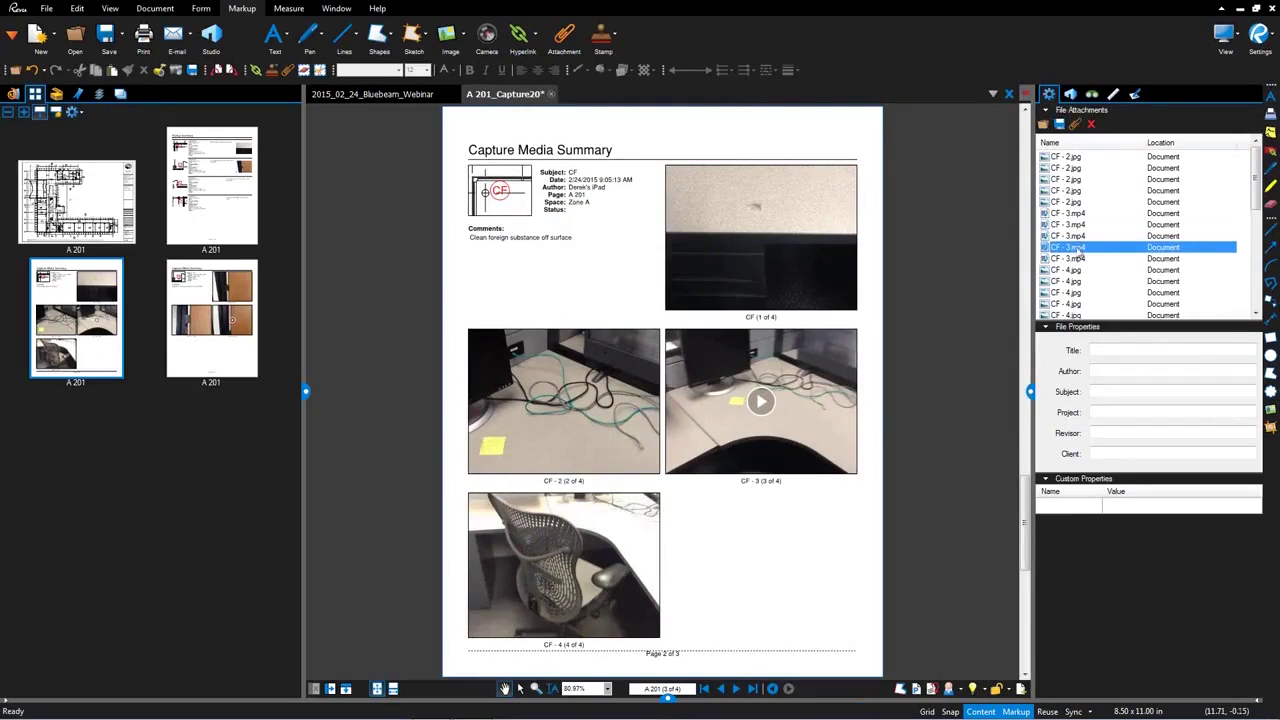
pyautogui.click(1030, 391)
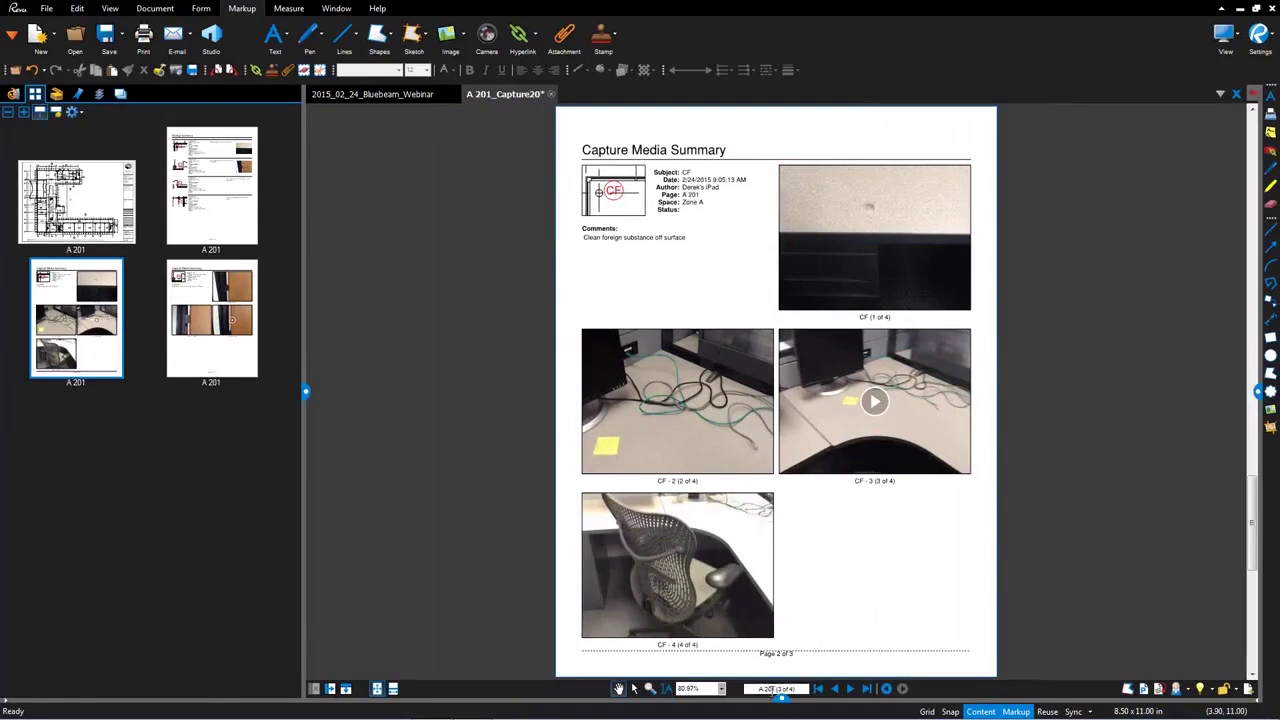
# Restore the Markups list and delete summary pages 2-4 from the A 201_Capture20 document
pyautogui.moveTo(782, 697); pyautogui.dragTo(773, 466)
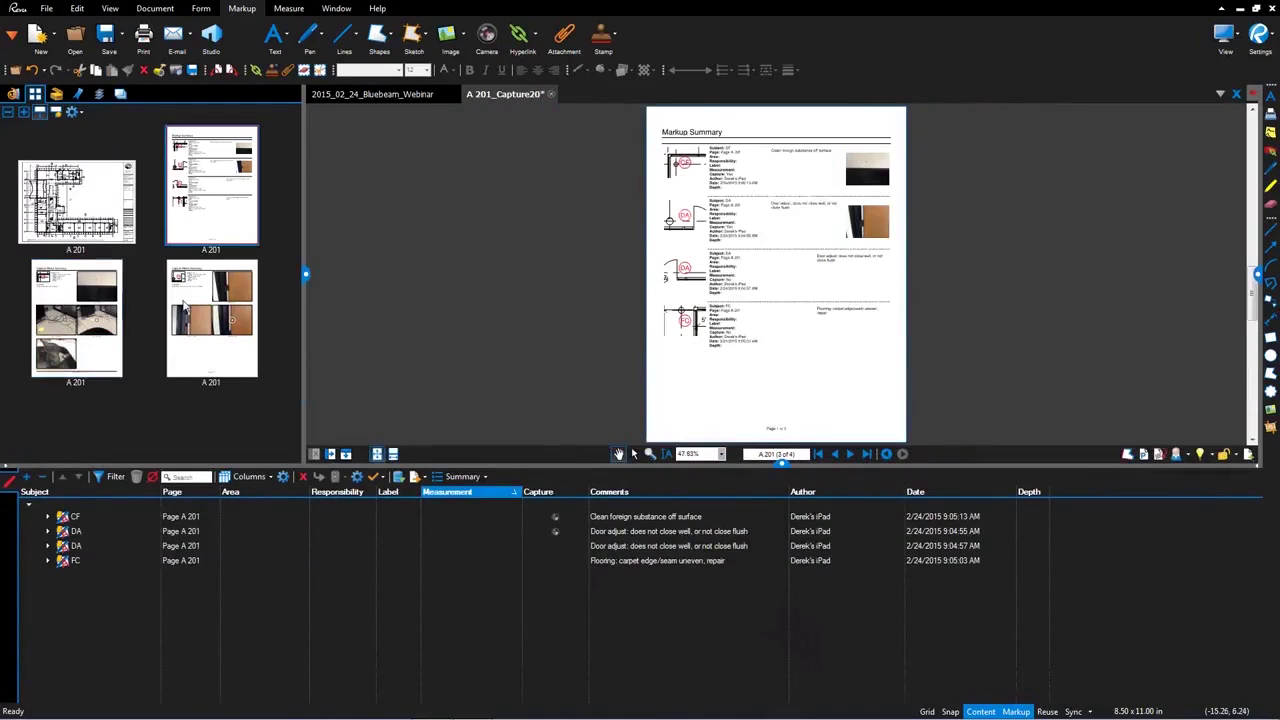
pyautogui.click(184, 212)
pyautogui.rightClick(185, 305)
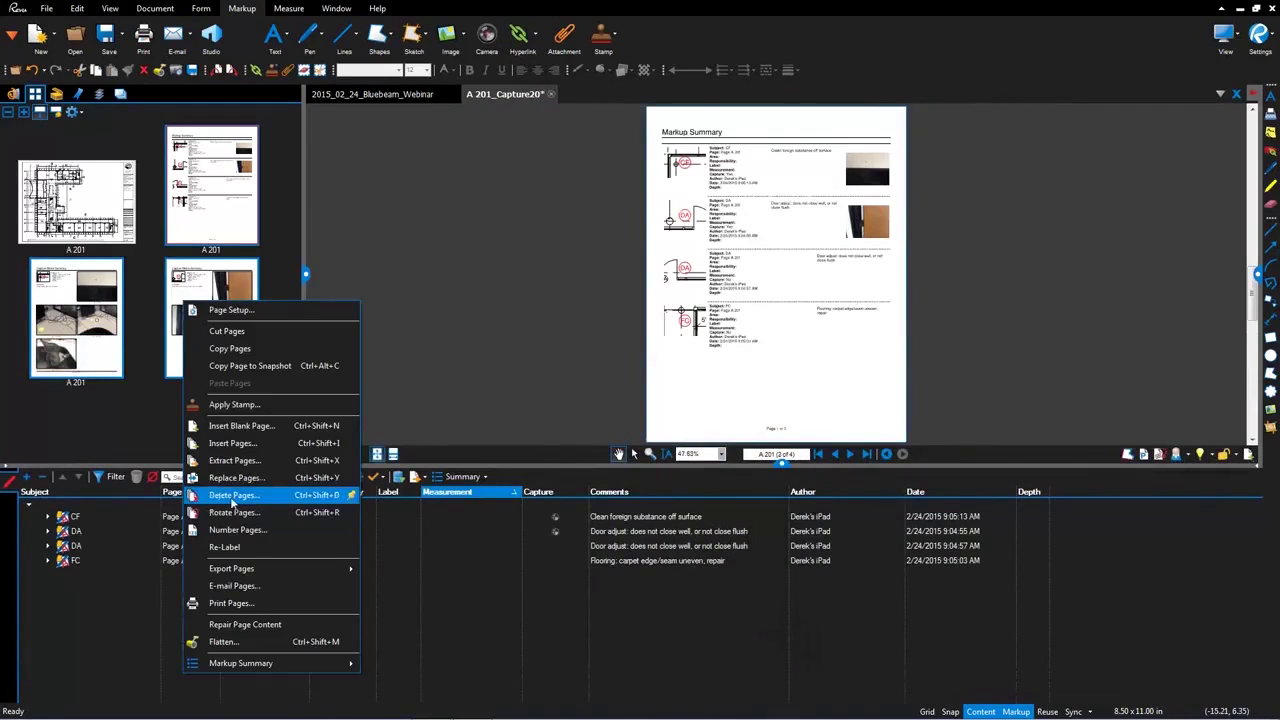
pyautogui.click(233, 496)
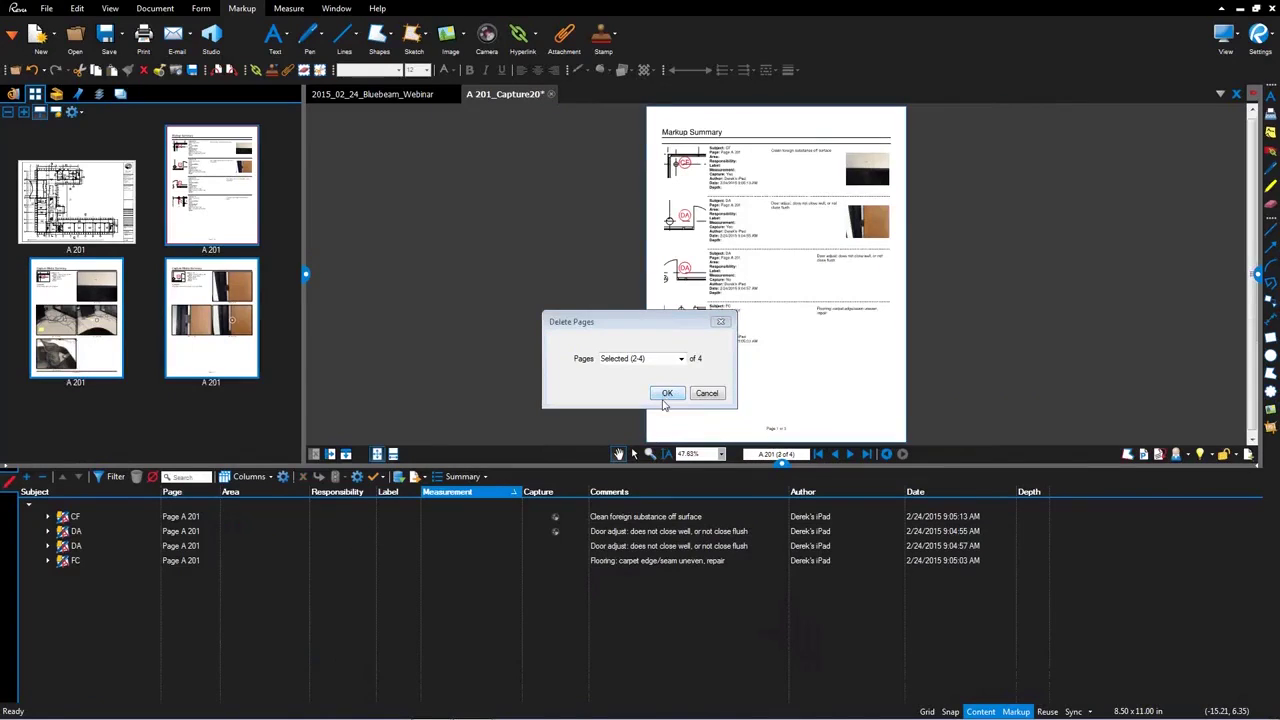
pyautogui.click(665, 396)
# Generate a Capture Summary of the A 201 markups in Letter portrait format with media attached as linked files
pyautogui.click(466, 476)
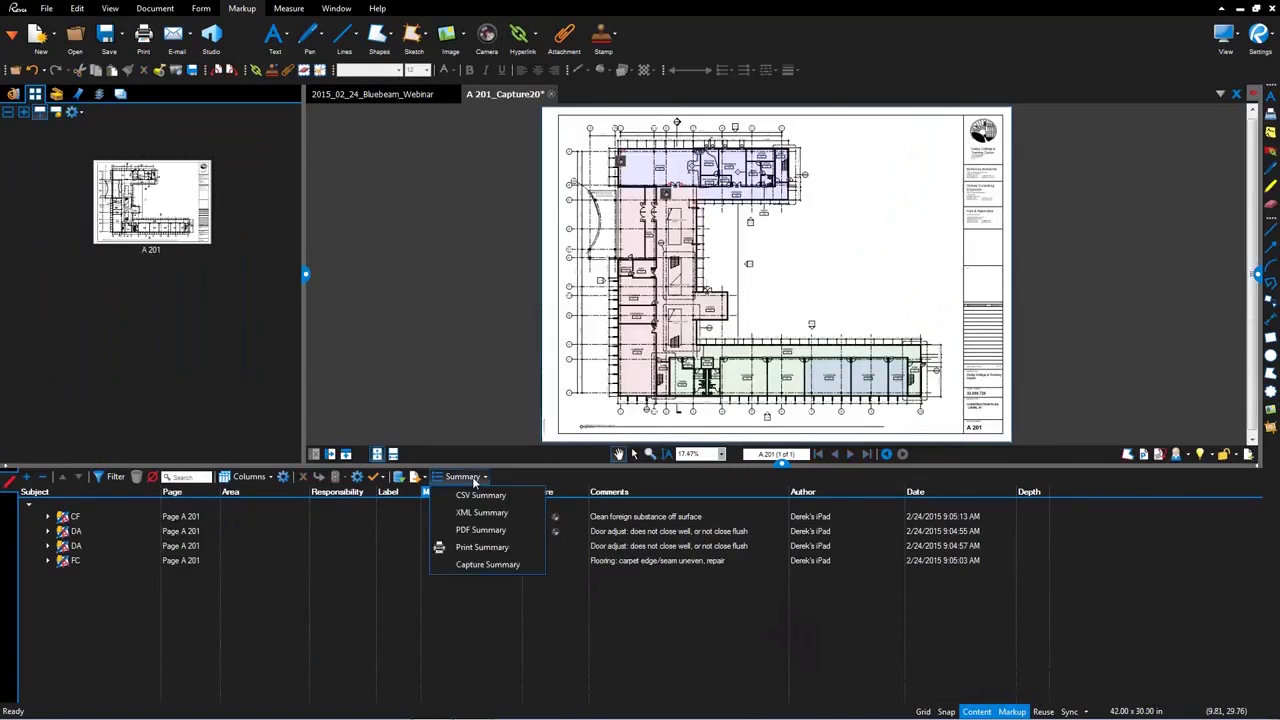
pyautogui.click(485, 567)
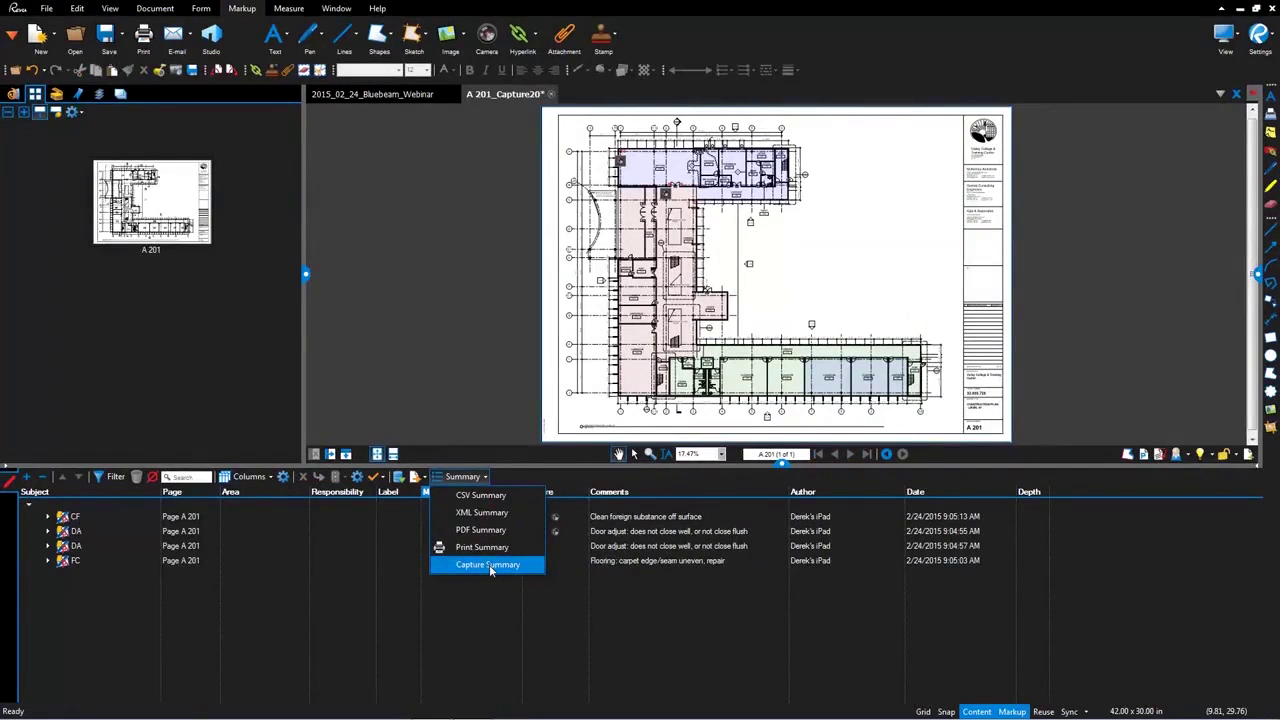
pyautogui.click(489, 566)
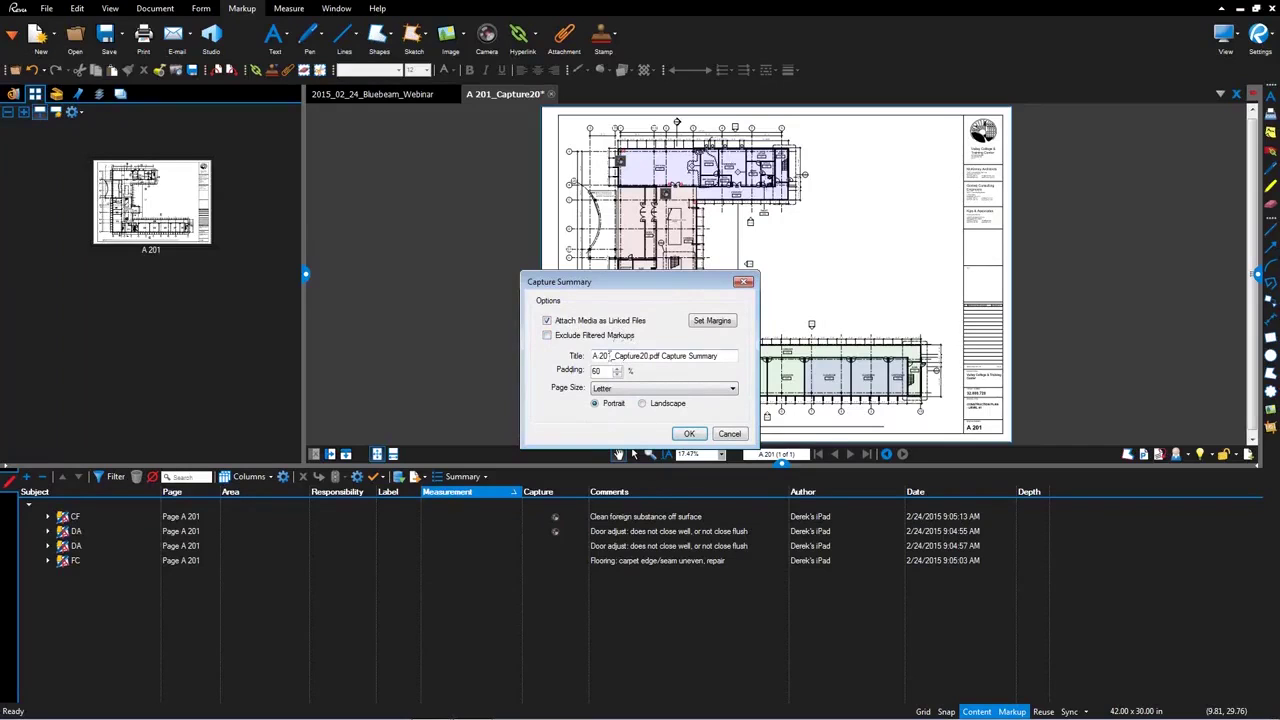
pyautogui.click(689, 433)
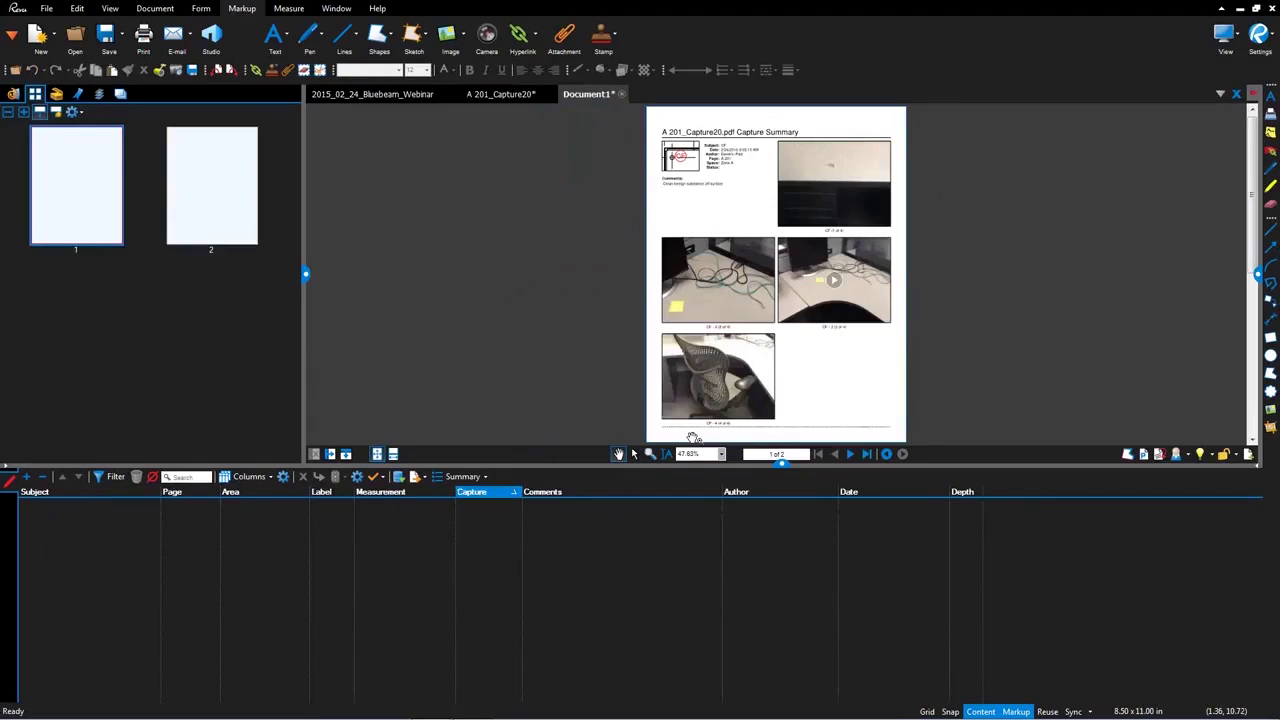
# Review the Capture Summary's first page, CF - 3 video link and file attachments with the Markups list hidden, and close the summary document
pyautogui.moveTo(780, 464); pyautogui.dragTo(780, 700)
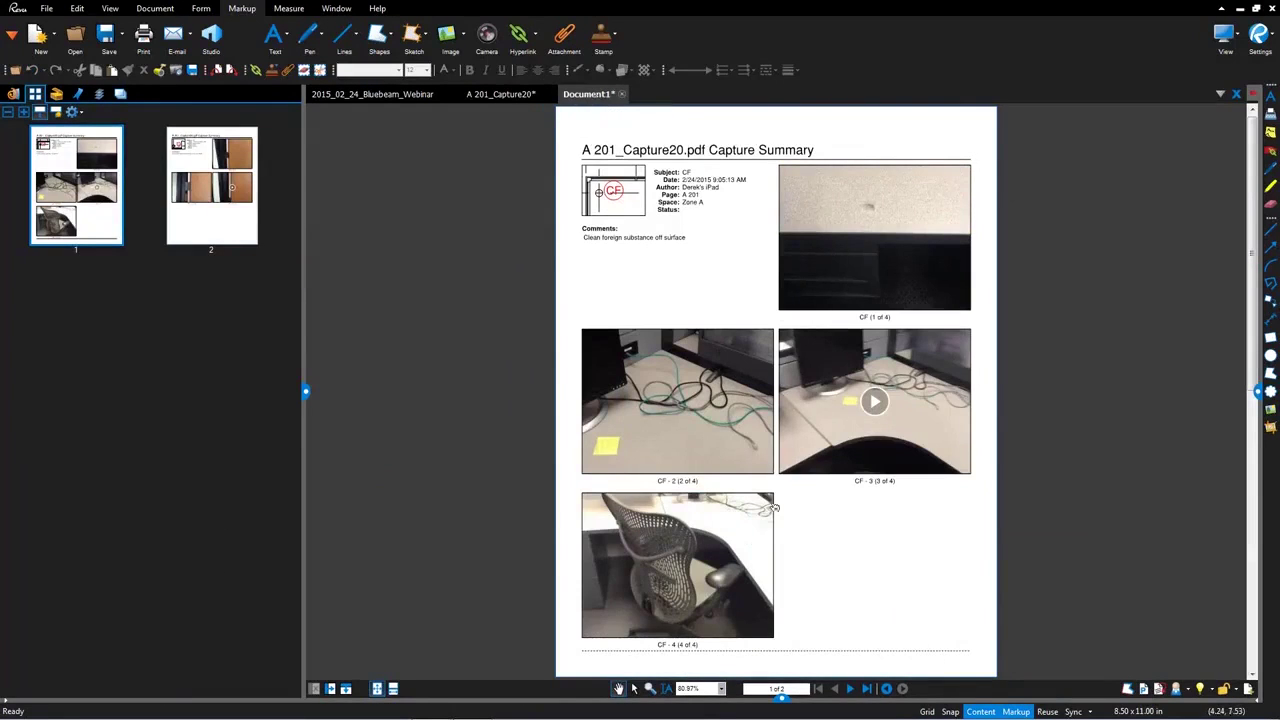
pyautogui.click(876, 403)
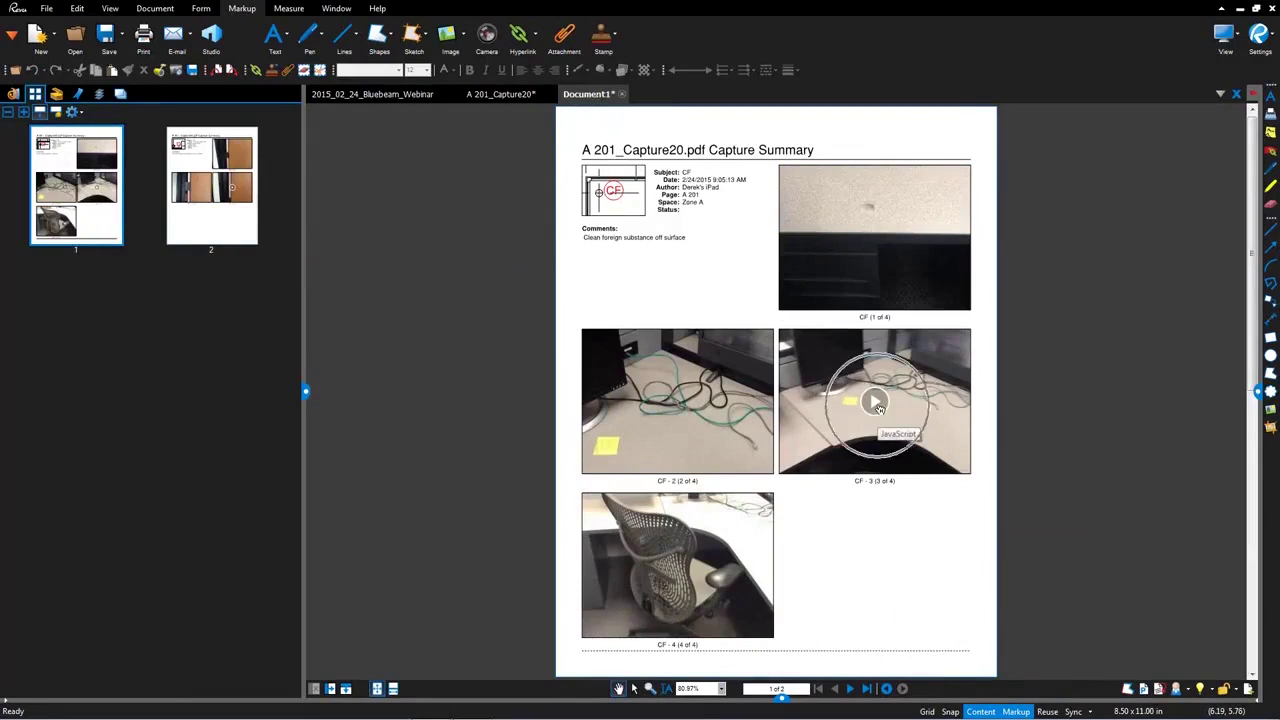
pyautogui.click(1257, 392)
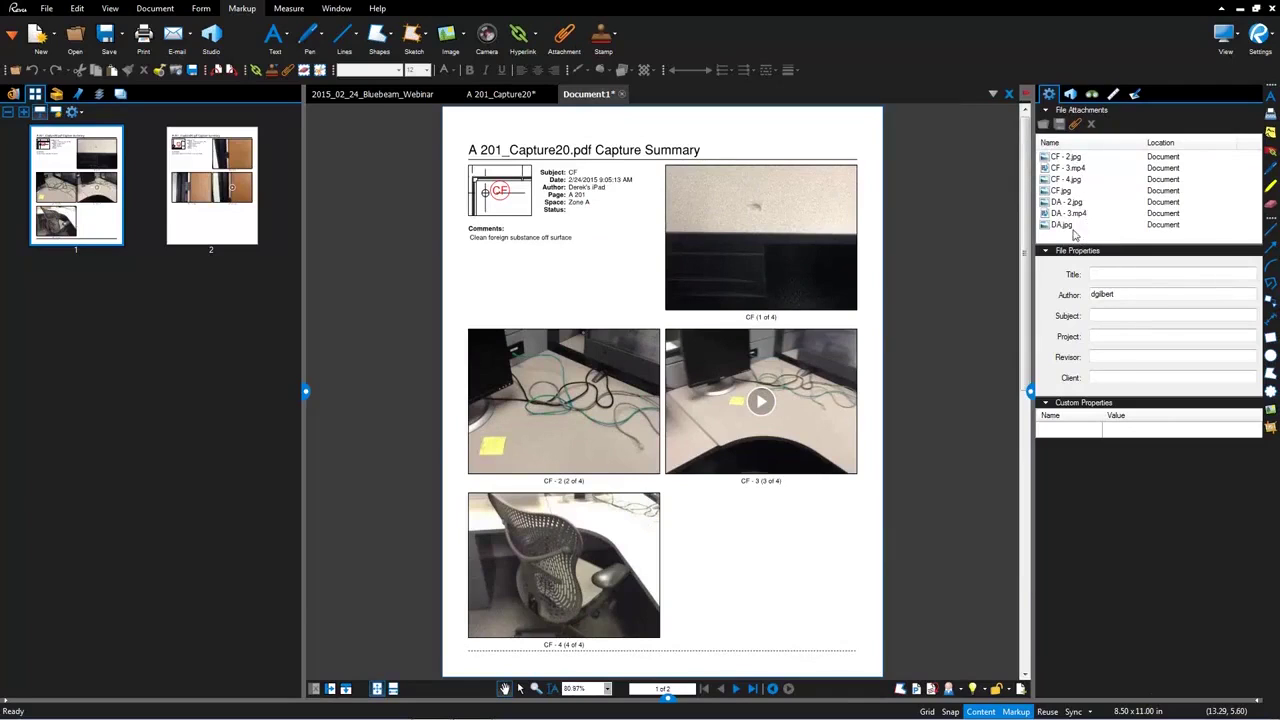
pyautogui.click(1032, 390)
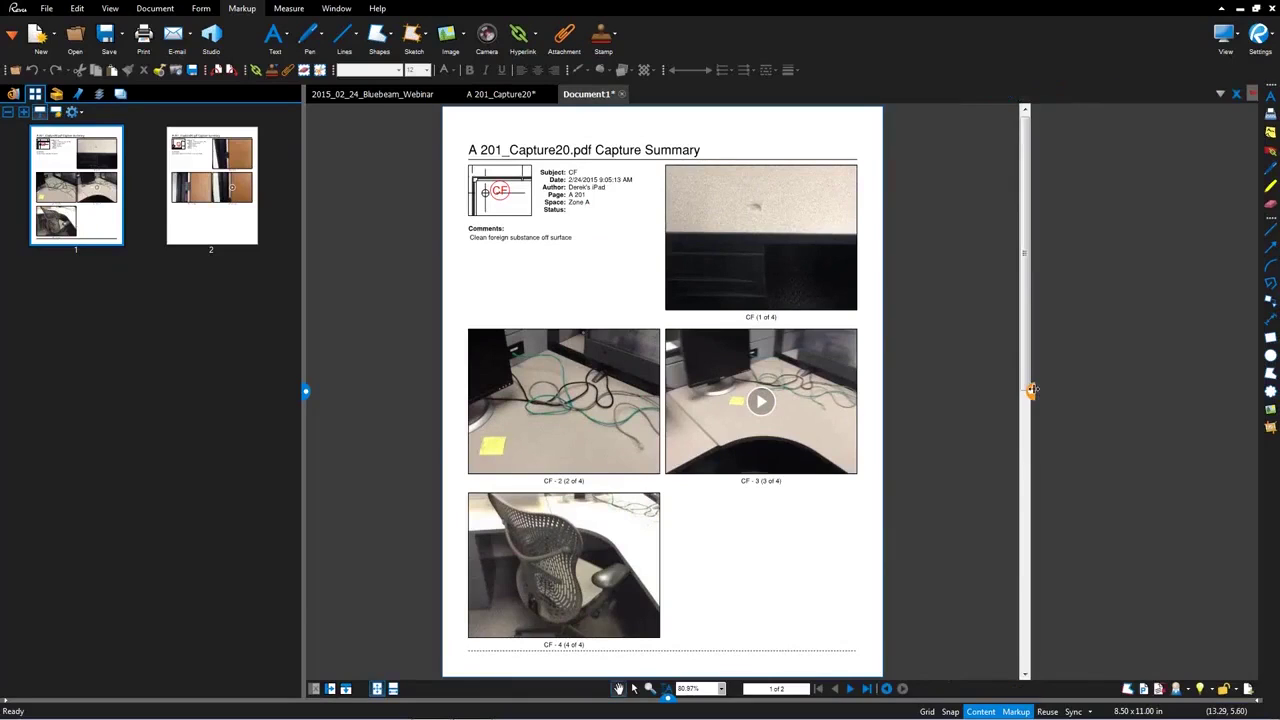
pyautogui.click(621, 95)
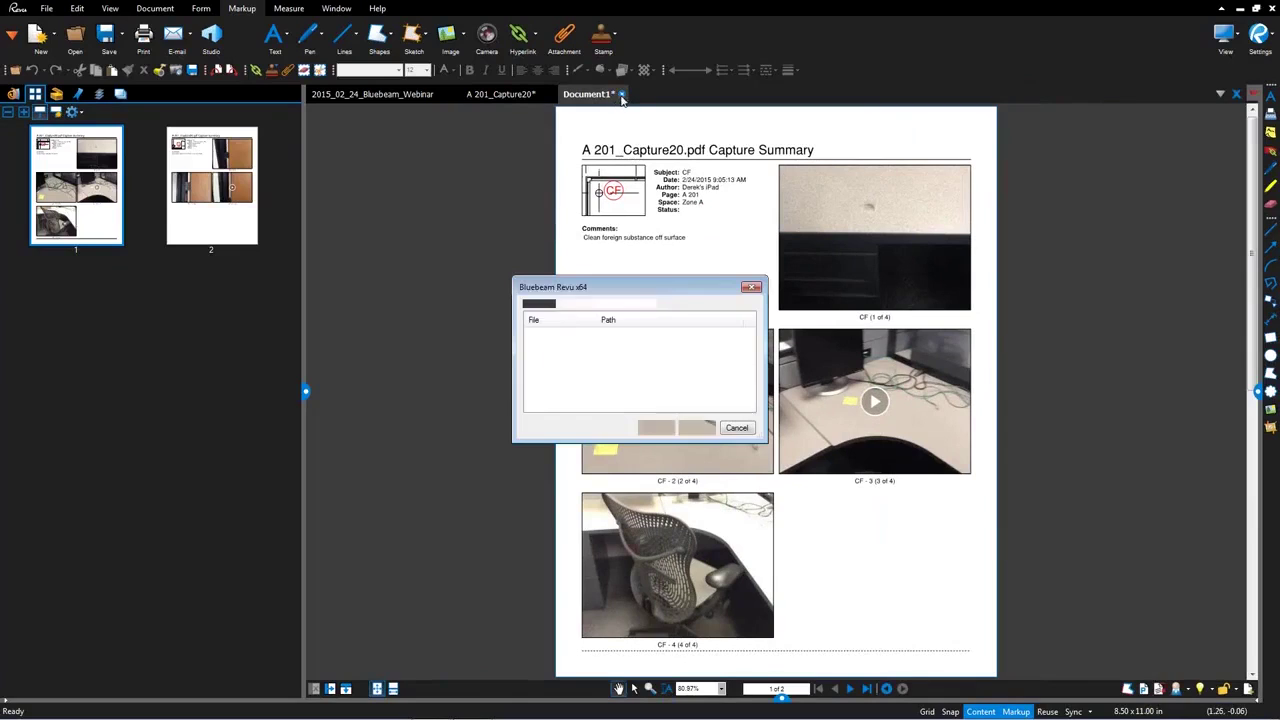